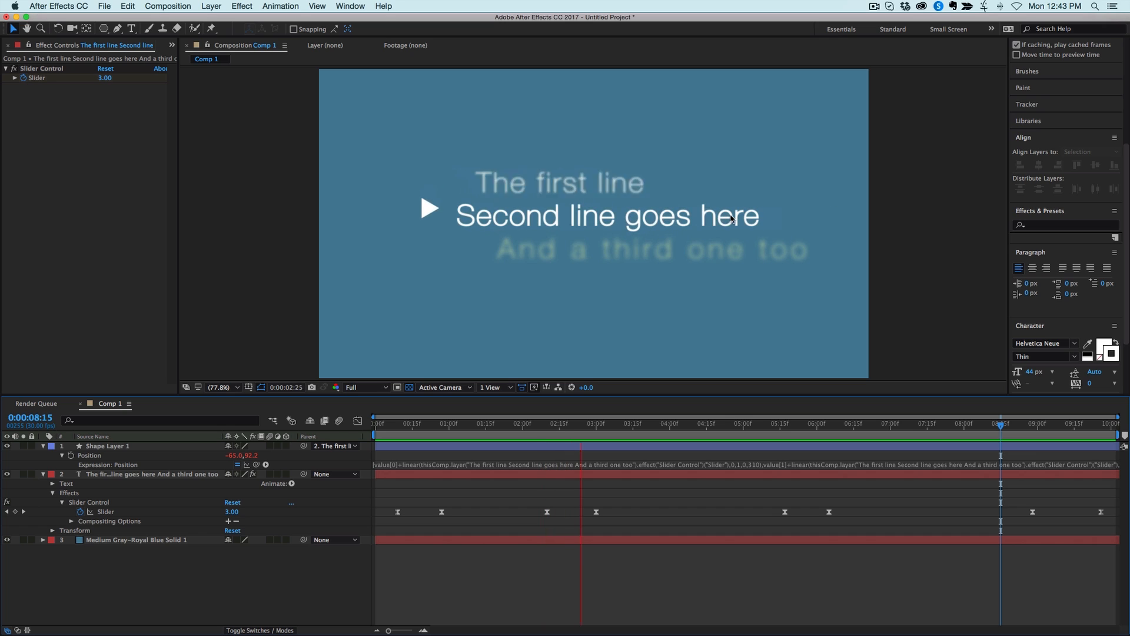
Shorten the middle text line in Comp 1 to "Second line" and preview the timing around four seconds.
{"action": "left_click", "coordinate": [654, 429]}
{"action": "double_click", "coordinate": [763, 221]}
{"action": "left_click_drag", "start_coordinate": [764, 221], "coordinate": [542, 221]}
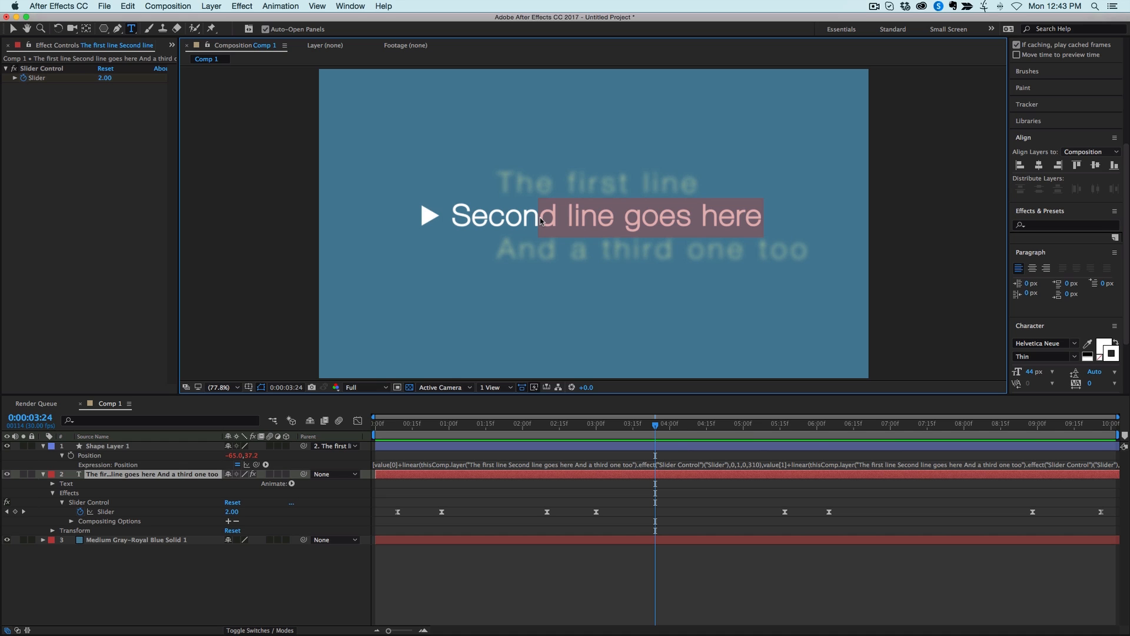
{"action": "type", "text": "d line"}
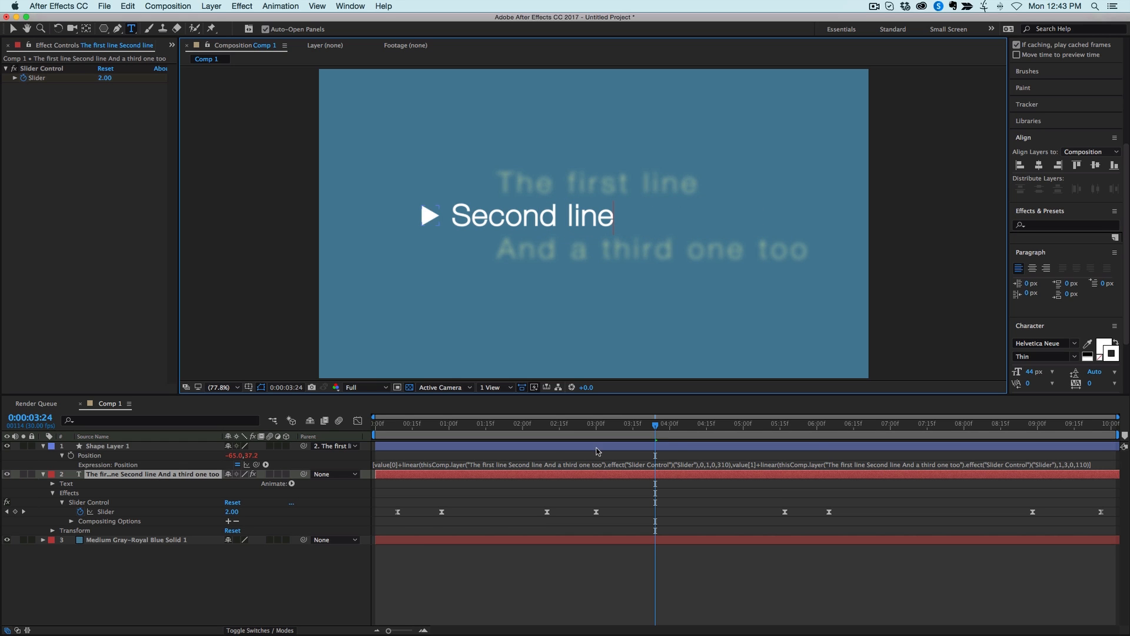
{"action": "left_click", "coordinate": [613, 580]}
{"action": "left_click_drag", "start_coordinate": [659, 428], "coordinate": [715, 436]}
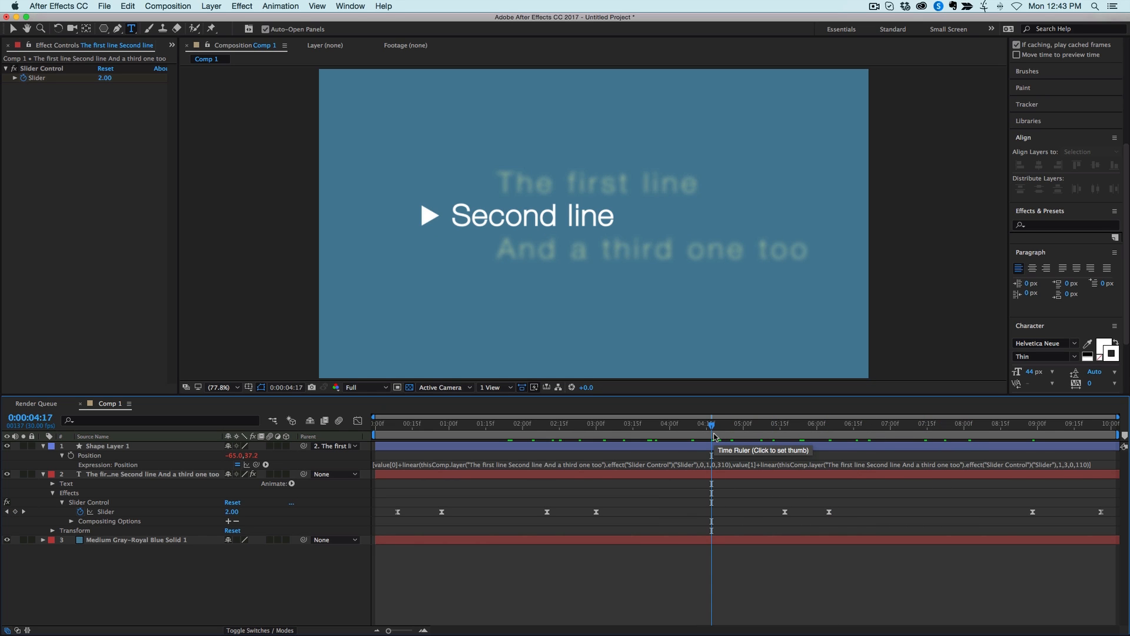
Create a new composition with a 1280 × 720 px blue background solid and lock that layer.
{"action": "key", "text": "super+n"}
{"action": "key", "text": "Return"}
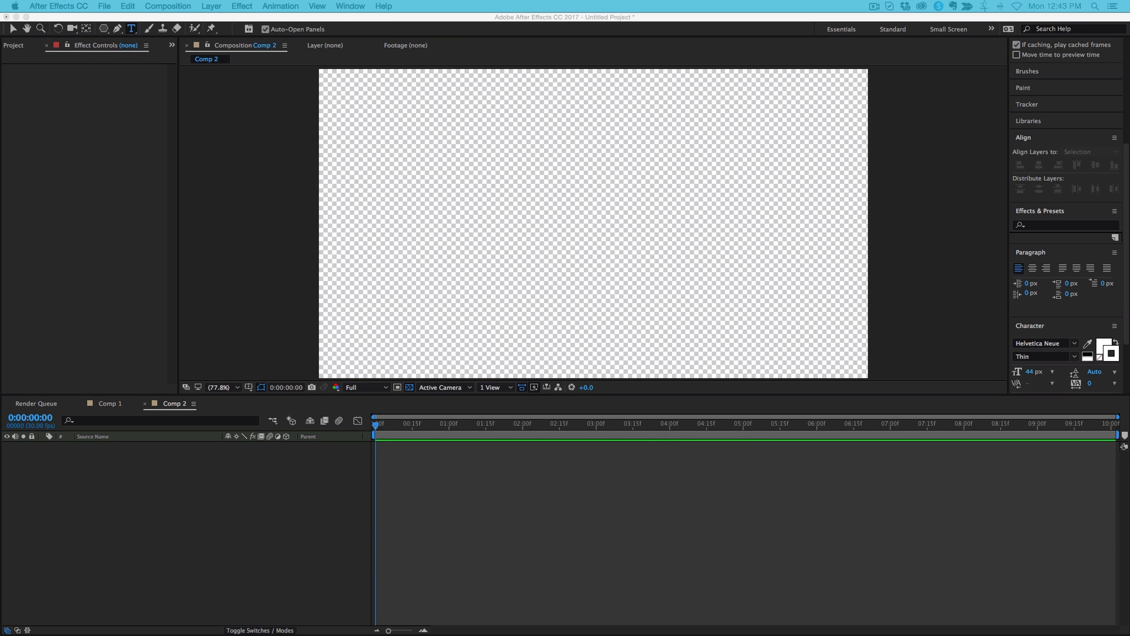
{"action": "key", "text": "super+y"}
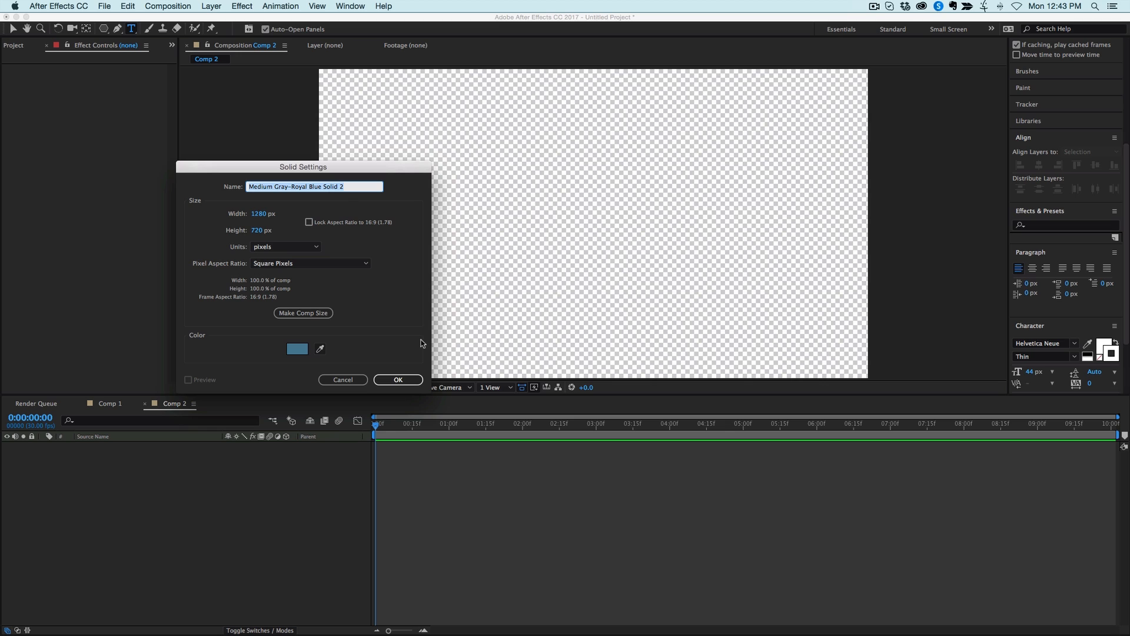
{"action": "left_click", "coordinate": [406, 380]}
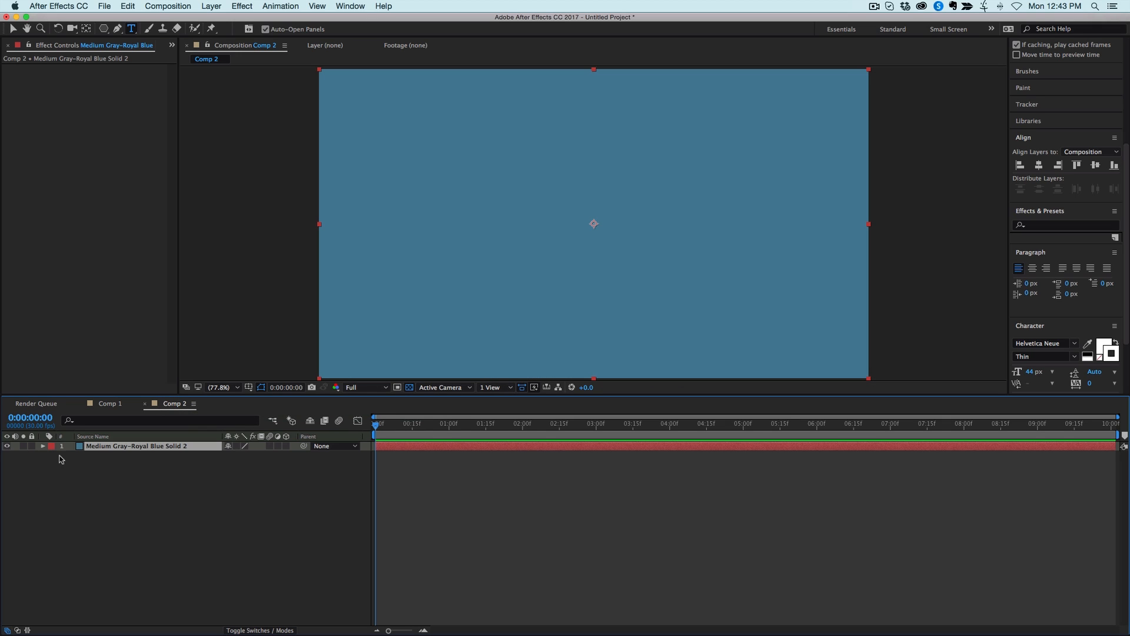
{"action": "left_click", "coordinate": [32, 445]}
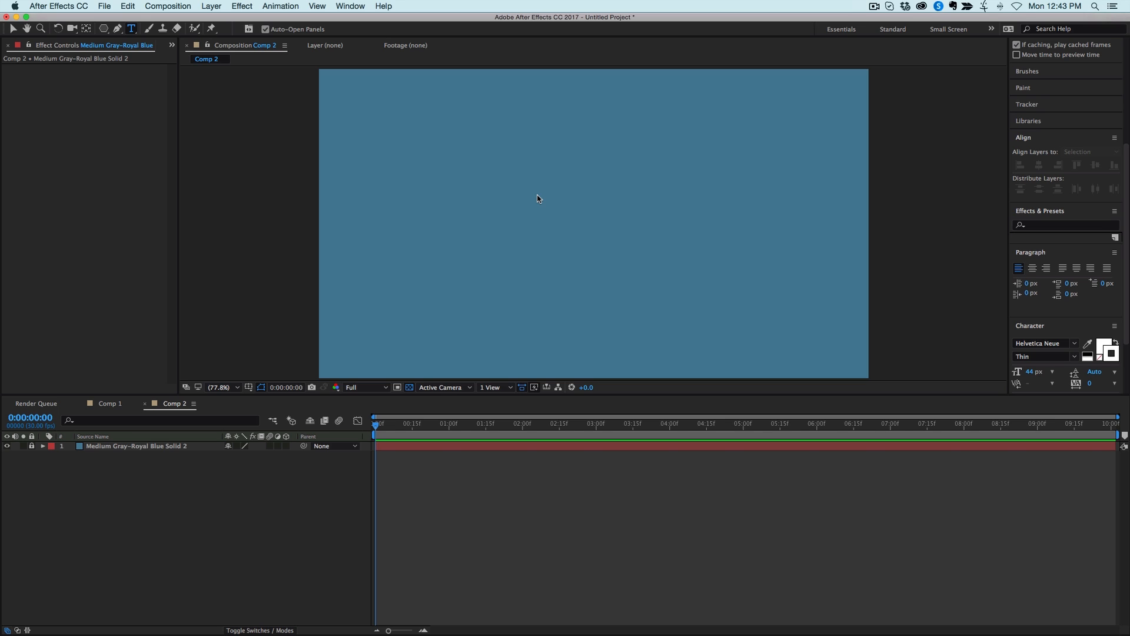
Add a text layer reading "LINE 1", "LINE 2" and "LINE 3" on three separate lines.
{"action": "scroll", "coordinate": [537, 195], "scroll_direction": "down", "scroll_amount": 3}
{"action": "scroll", "coordinate": [557, 202], "scroll_direction": "up", "scroll_amount": 2}
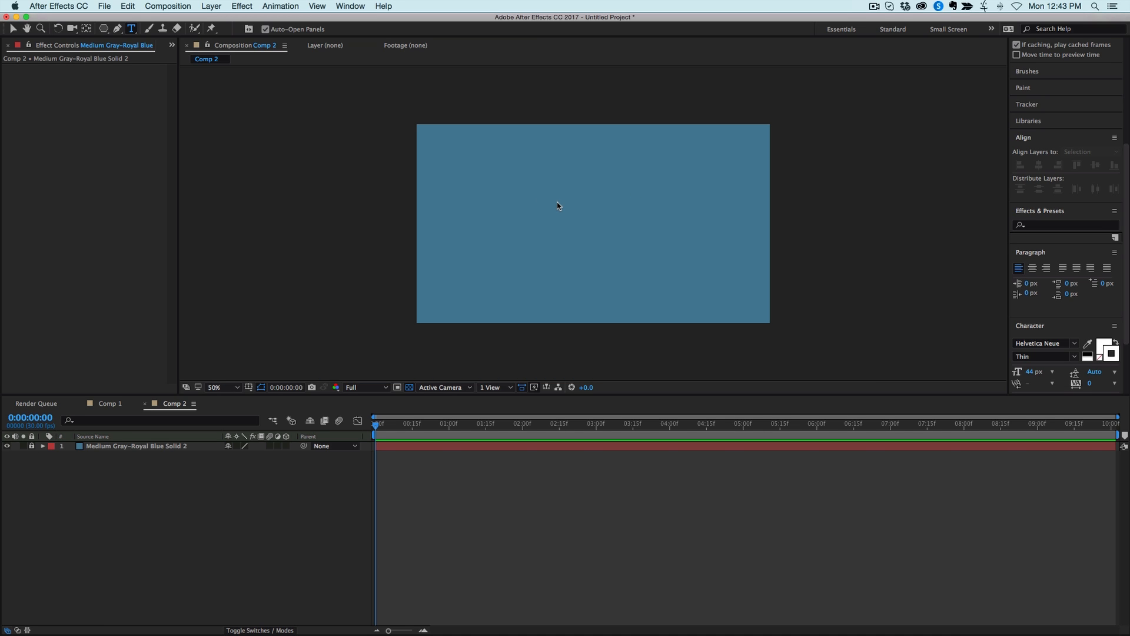
{"action": "scroll", "coordinate": [557, 202], "scroll_direction": "up", "scroll_amount": 2}
{"action": "left_click", "coordinate": [221, 389]}
{"action": "left_click", "coordinate": [233, 406]}
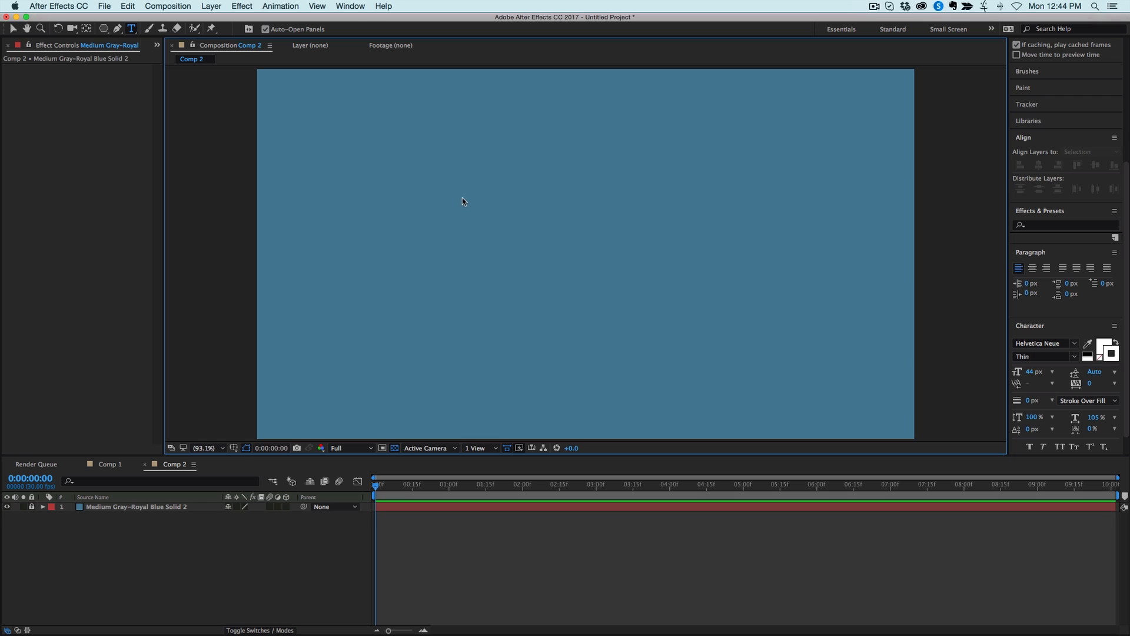
{"action": "left_click", "coordinate": [462, 200]}
{"action": "type", "text": "LINE 1"}
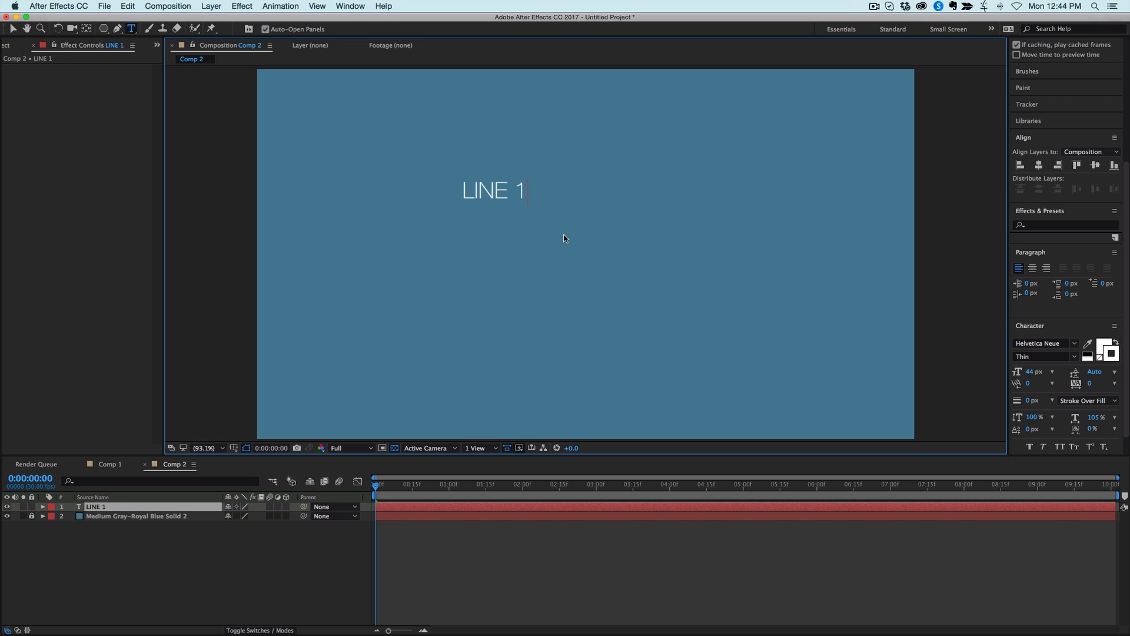
{"action": "key", "text": "Return"}
{"action": "type", "text": "LINE 2"}
{"action": "key", "text": "Return"}
{"action": "type", "text": "LINE"}
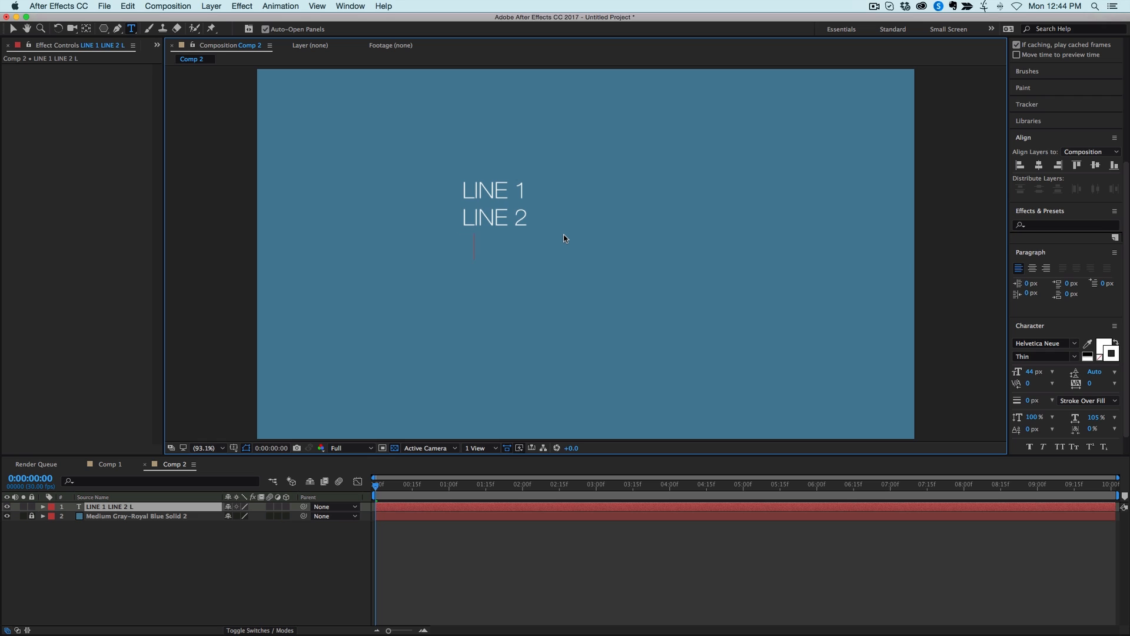
{"action": "type", "text": " 3"}
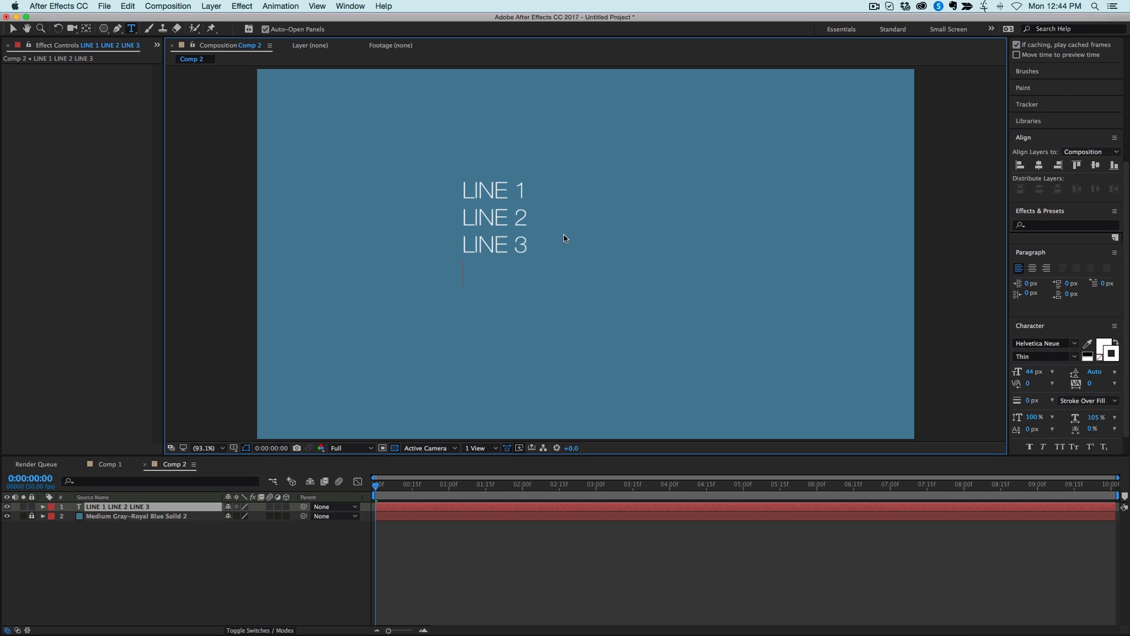
Enlarge the three-line text layer and move it near the middle of the composition, keeping the Thin font style.
{"action": "left_click", "coordinate": [13, 29]}
{"action": "left_click_drag", "start_coordinate": [536, 183], "coordinate": [582, 170]}
{"action": "left_click_drag", "start_coordinate": [538, 180], "coordinate": [595, 194]}
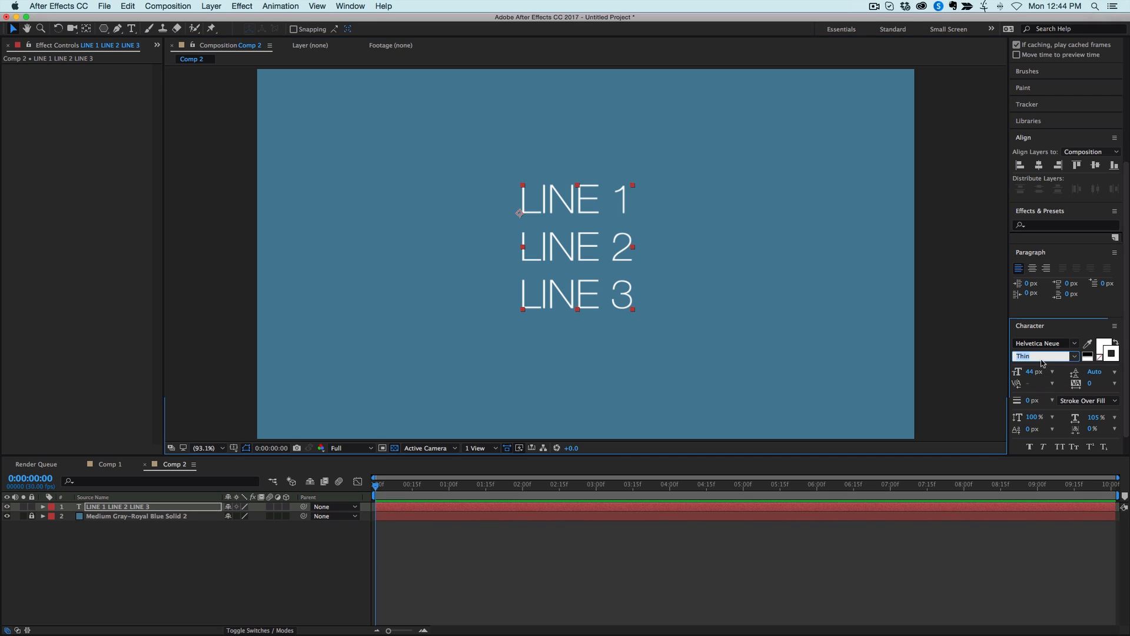
{"action": "left_click", "coordinate": [1075, 357]}
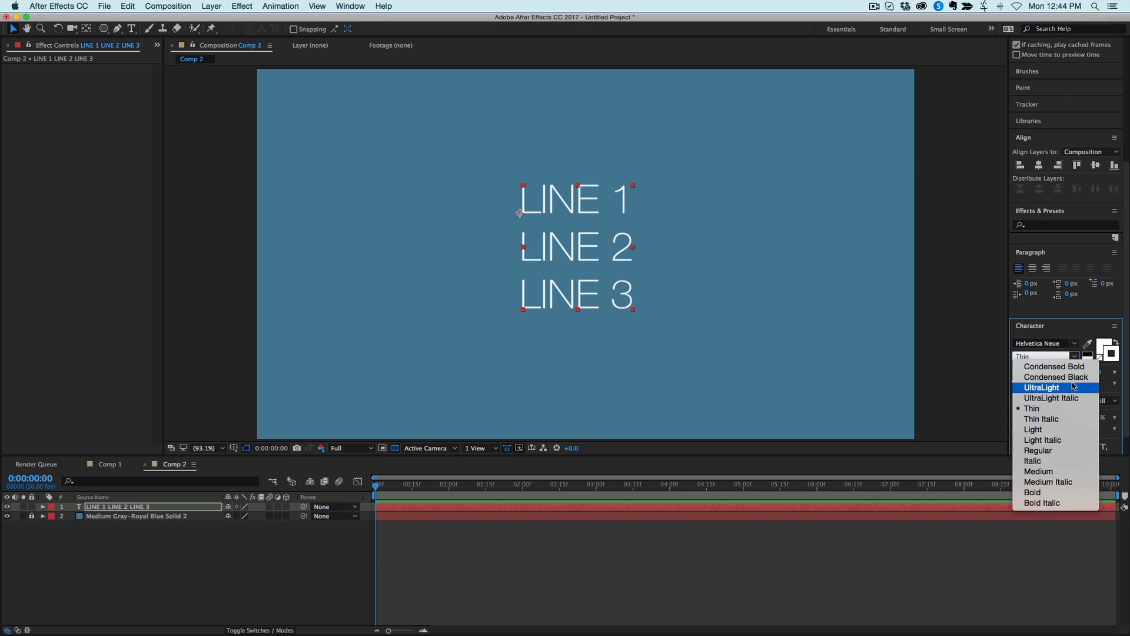
{"action": "left_click", "coordinate": [1031, 553]}
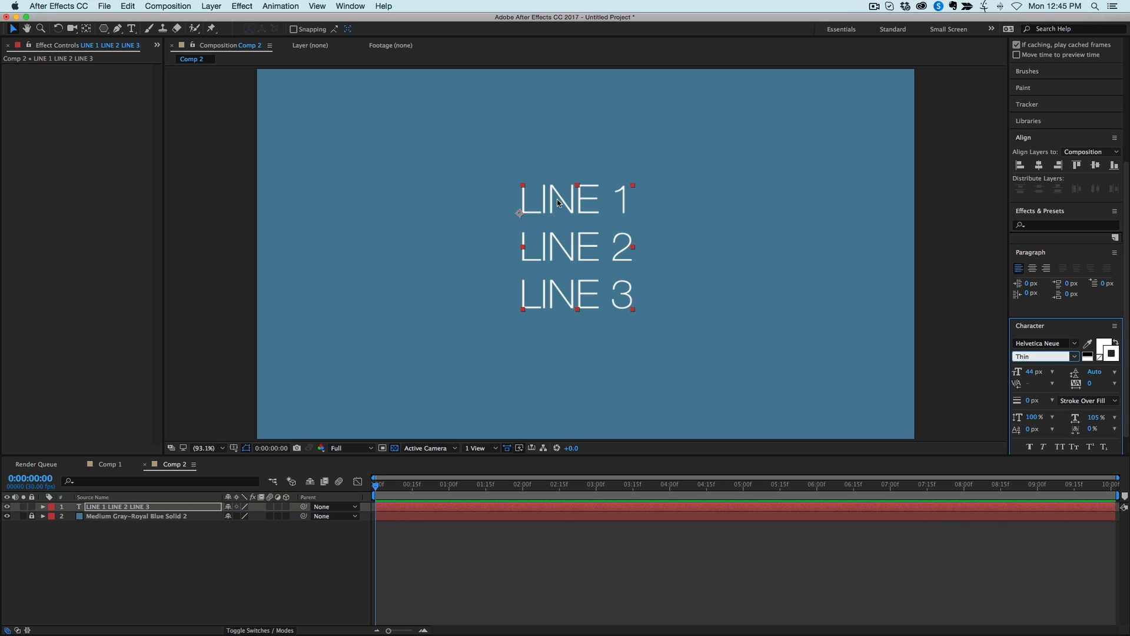
Add a Scale animator to the three-line text layer and set its scale to 117%.
{"action": "left_click", "coordinate": [42, 507]}
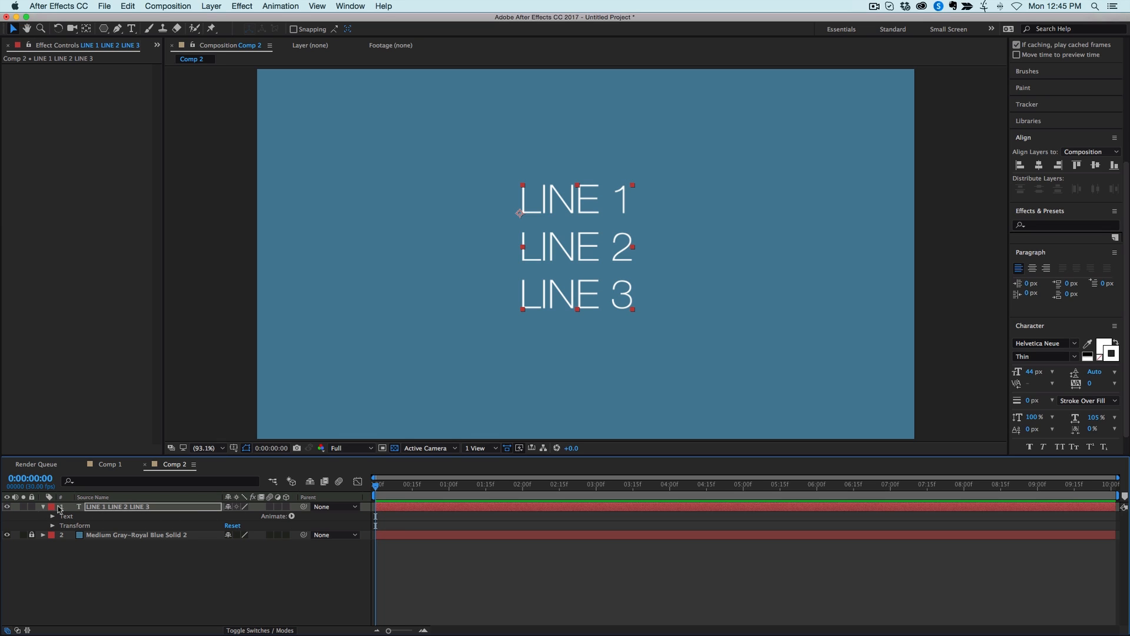
{"action": "left_click", "coordinate": [292, 517]}
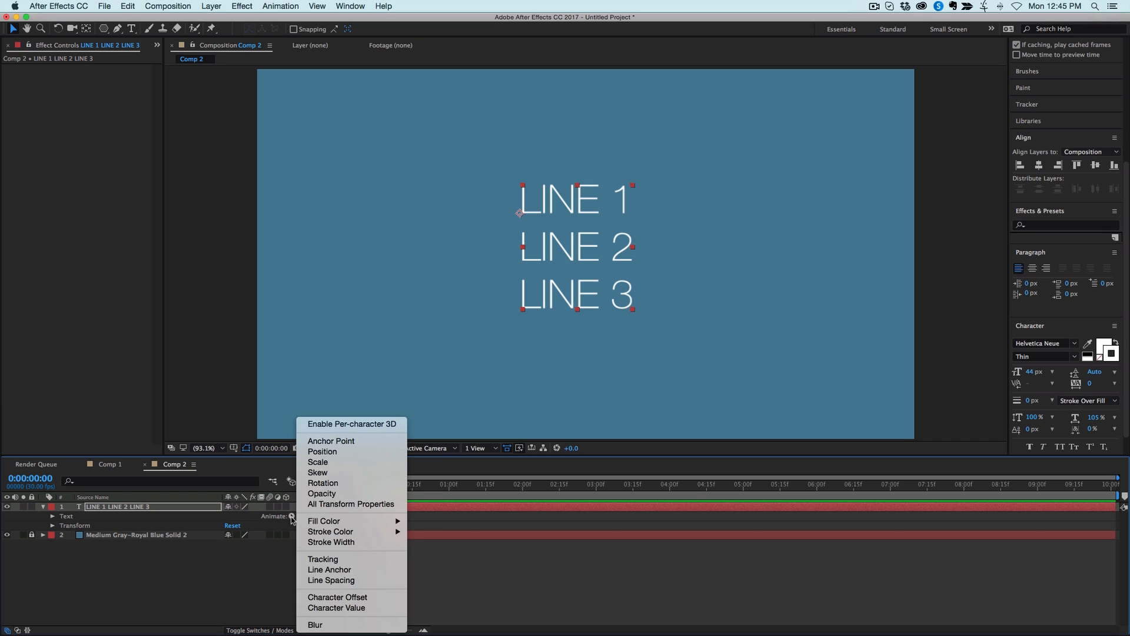
{"action": "left_click", "coordinate": [321, 462]}
{"action": "left_click_drag", "start_coordinate": [246, 574], "coordinate": [253, 576]}
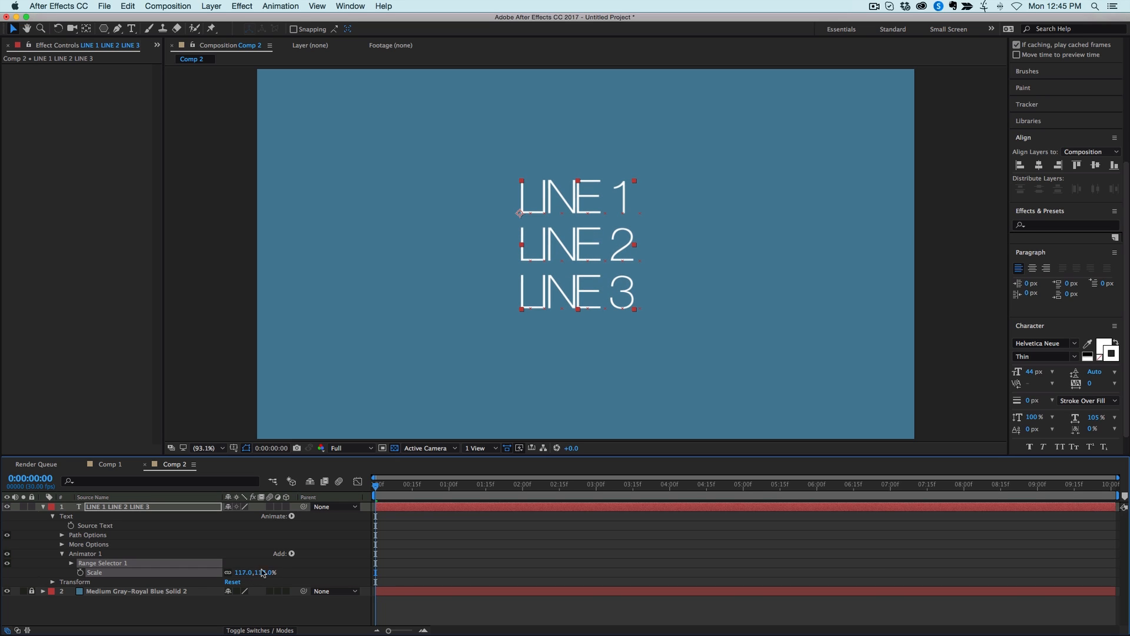
Add a Tracking property to the text animator and set the tracking amount to 5.
{"action": "left_click", "coordinate": [291, 554]}
{"action": "mouse_move", "coordinate": [294, 557]}
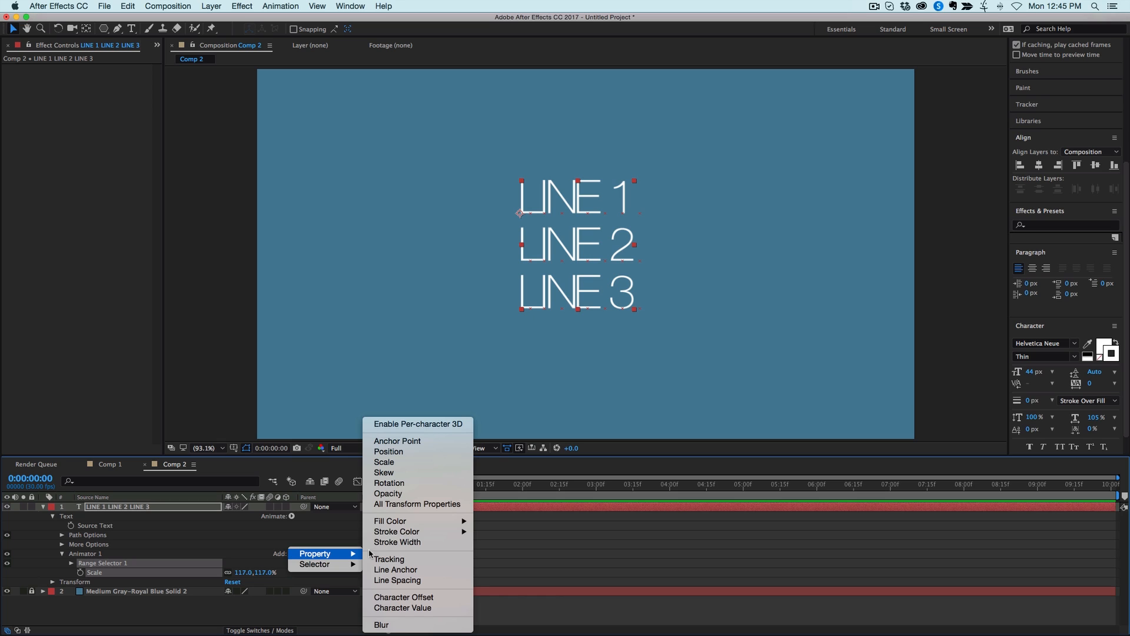
{"action": "left_click", "coordinate": [406, 559]}
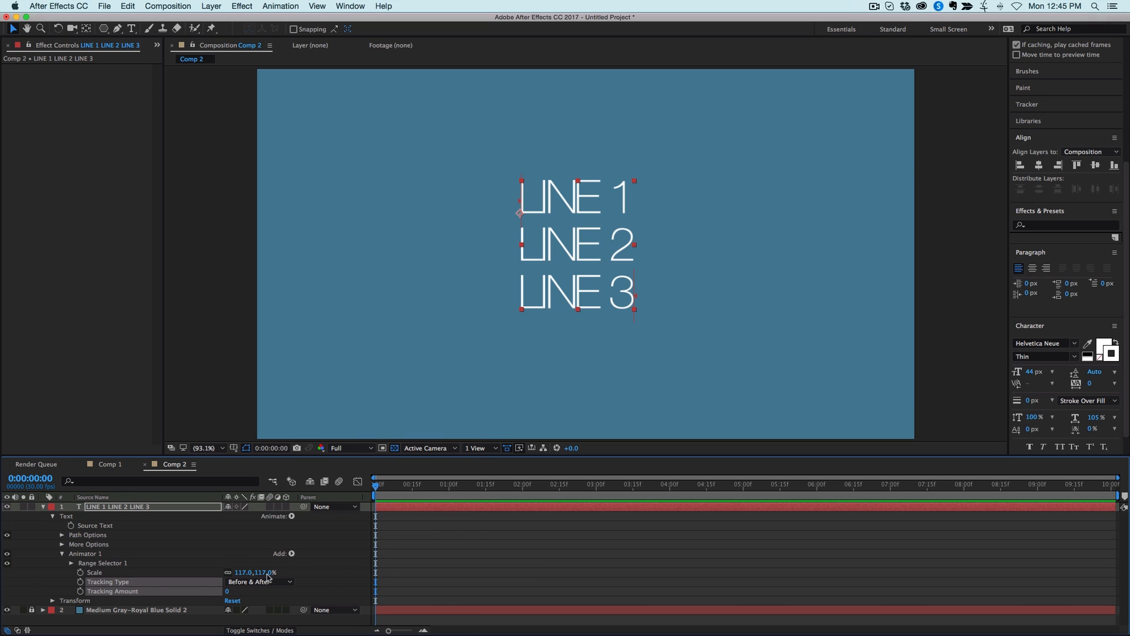
{"action": "left_click_drag", "start_coordinate": [227, 592], "coordinate": [234, 593]}
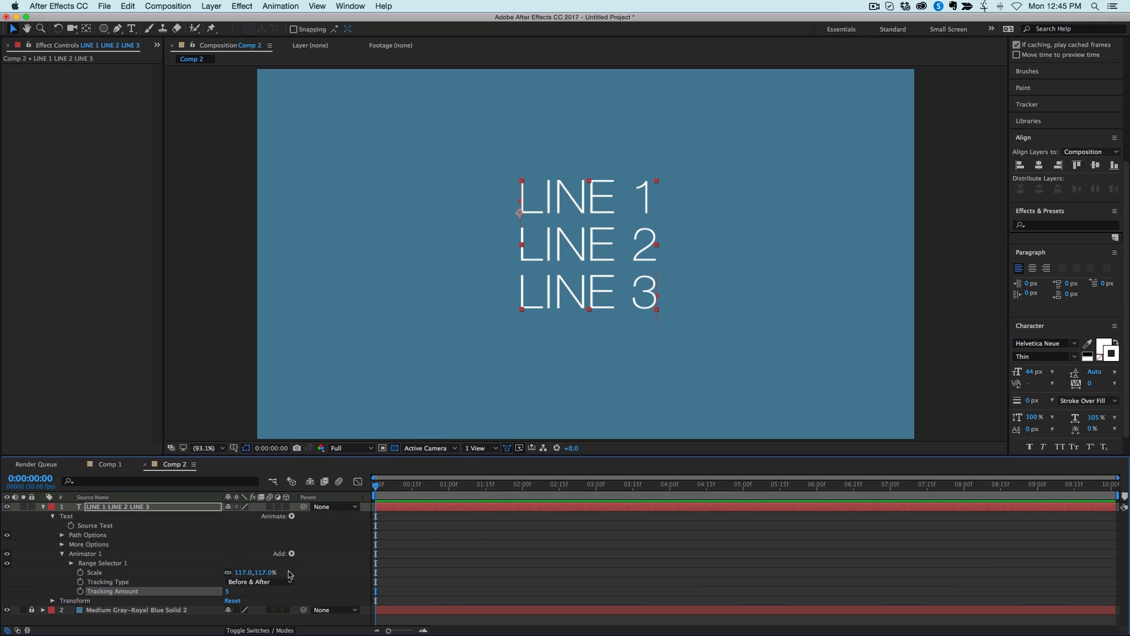
Toggle the text animator off and on to compare the lines with and without scale and tracking.
{"action": "left_click", "coordinate": [7, 554]}
{"action": "left_click", "coordinate": [7, 554]}
{"action": "left_click", "coordinate": [7, 554]}
{"action": "left_click", "coordinate": [7, 554]}
{"action": "left_click", "coordinate": [7, 554]}
{"action": "left_click", "coordinate": [7, 554]}
{"action": "left_click", "coordinate": [7, 554]}
{"action": "left_click", "coordinate": [7, 554]}
{"action": "left_click", "coordinate": [7, 554]}
{"action": "left_click", "coordinate": [7, 554]}
Add a Stroke Width property to the text animator and set it to 2.0.
{"action": "left_click", "coordinate": [291, 554]}
{"action": "mouse_move", "coordinate": [294, 556]}
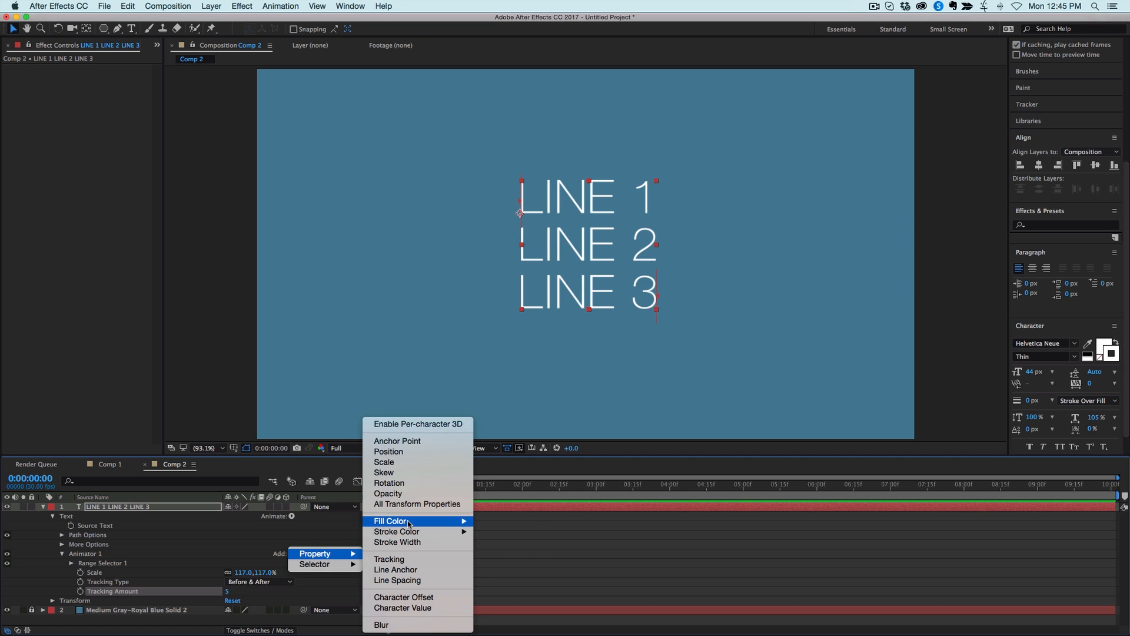
{"action": "mouse_move", "coordinate": [411, 526]}
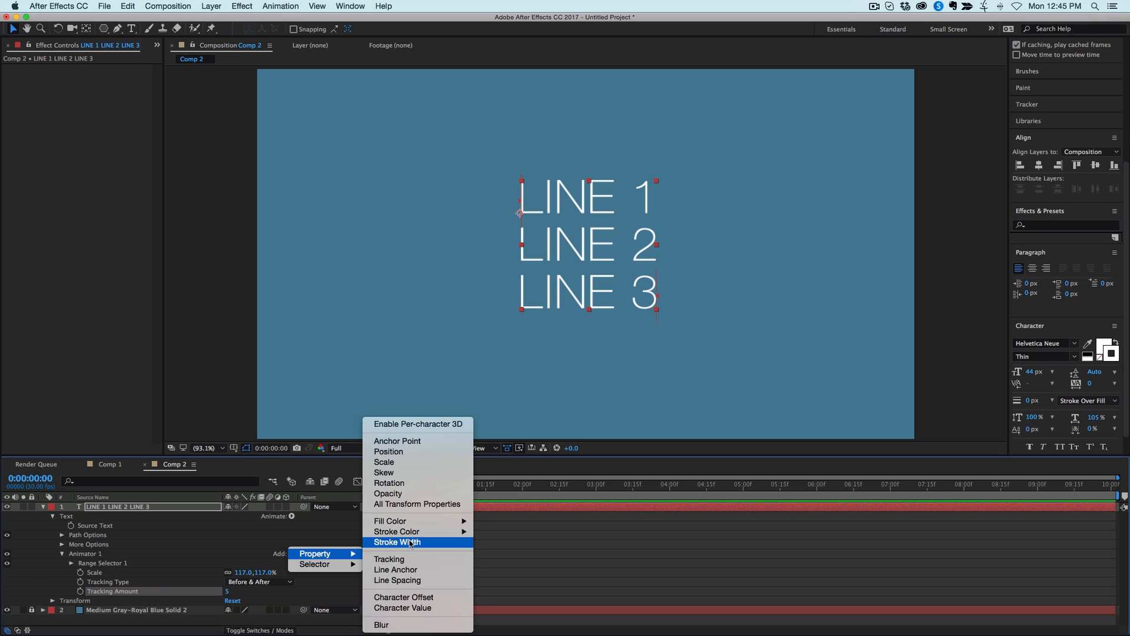
{"action": "left_click", "coordinate": [411, 543]}
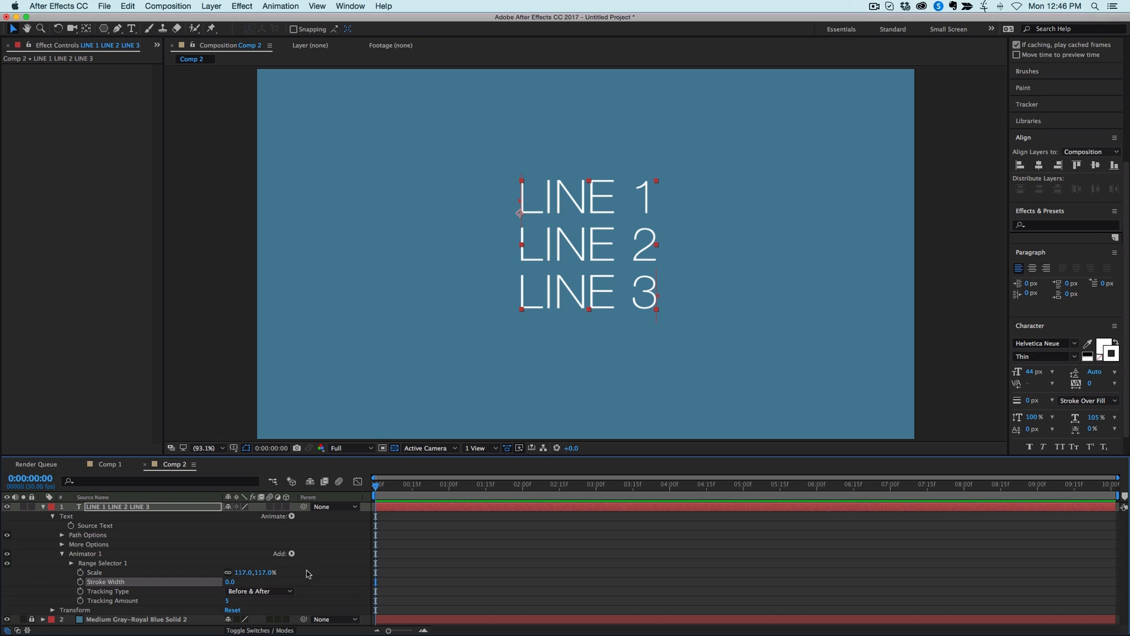
{"action": "mouse_move", "coordinate": [231, 585]}
{"action": "left_mouse_down"}
{"action": "mouse_move", "coordinate": [253, 585]}
{"action": "mouse_move", "coordinate": [232, 586]}
{"action": "left_mouse_up"}
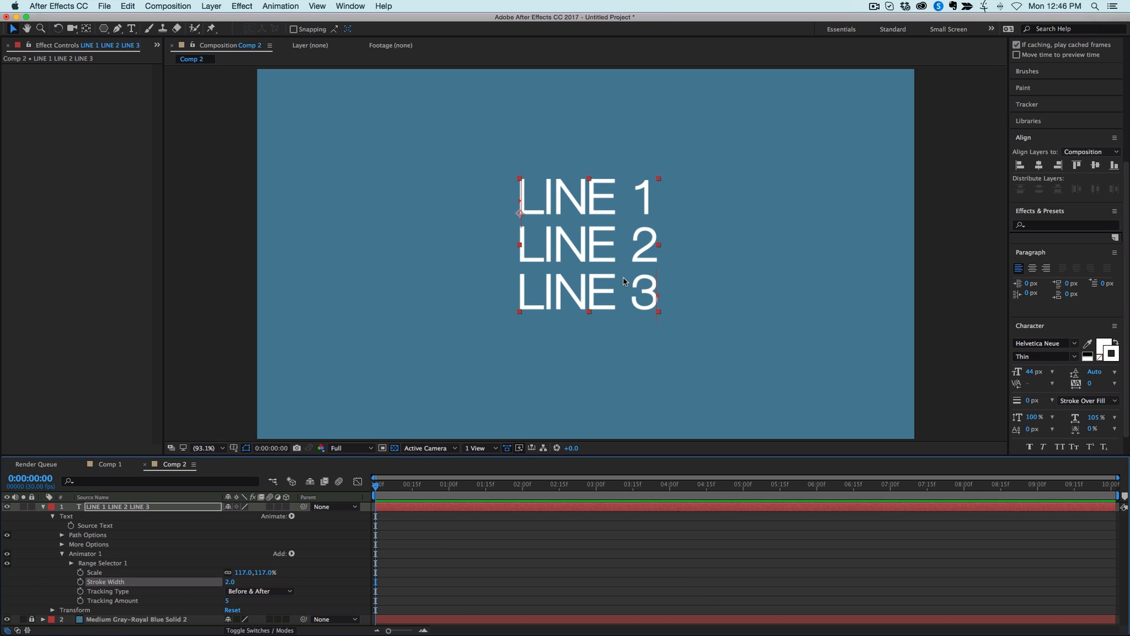
Toggle the text animator off and on to compare the lines with and without the added stroke width.
{"action": "left_click", "coordinate": [7, 553]}
{"action": "left_click", "coordinate": [7, 553]}
{"action": "left_click", "coordinate": [7, 553]}
{"action": "left_click", "coordinate": [7, 553]}
{"action": "left_click", "coordinate": [7, 553]}
{"action": "left_click", "coordinate": [8, 553]}
Add a Position property to the text animator and set its horizontal offset to -18.0.
{"action": "left_click", "coordinate": [296, 553]}
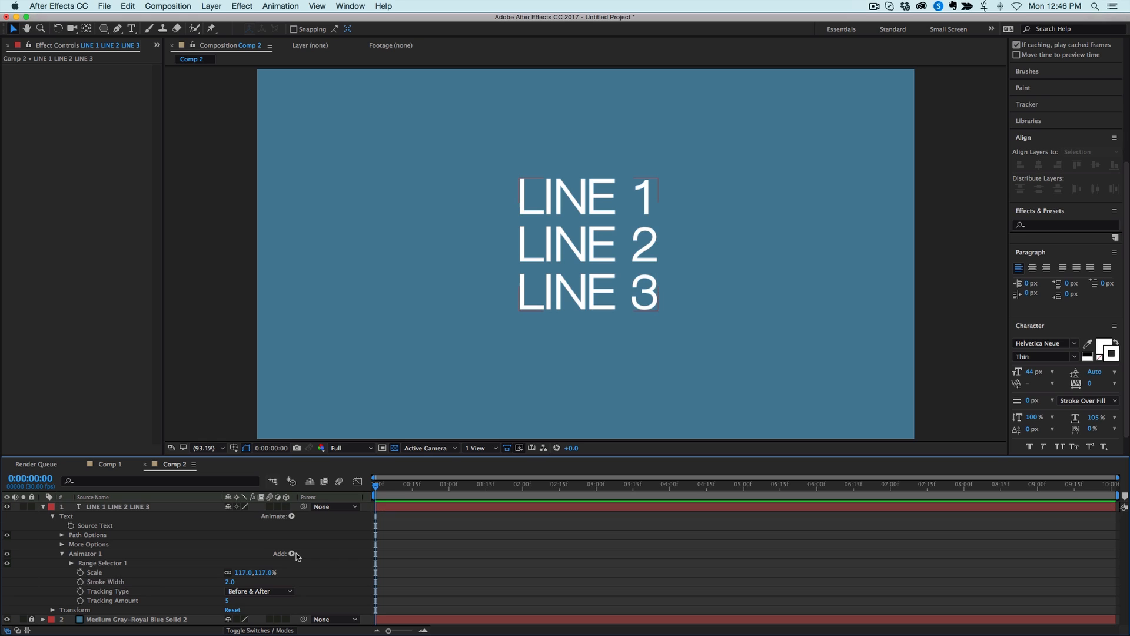
{"action": "left_click", "coordinate": [292, 553]}
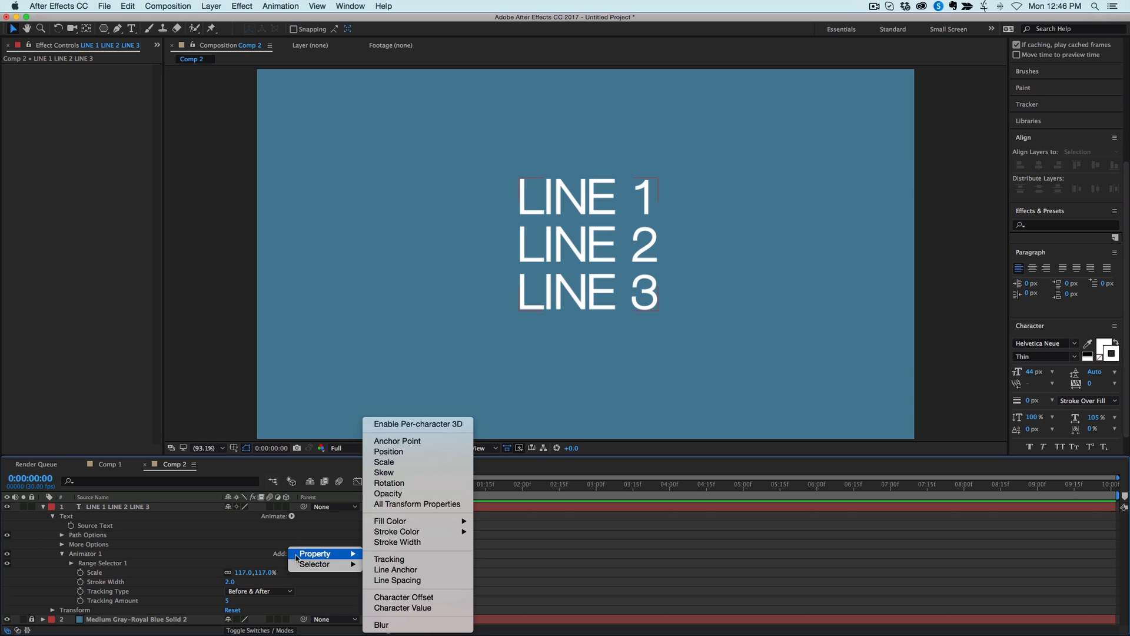
{"action": "left_click", "coordinate": [385, 452]}
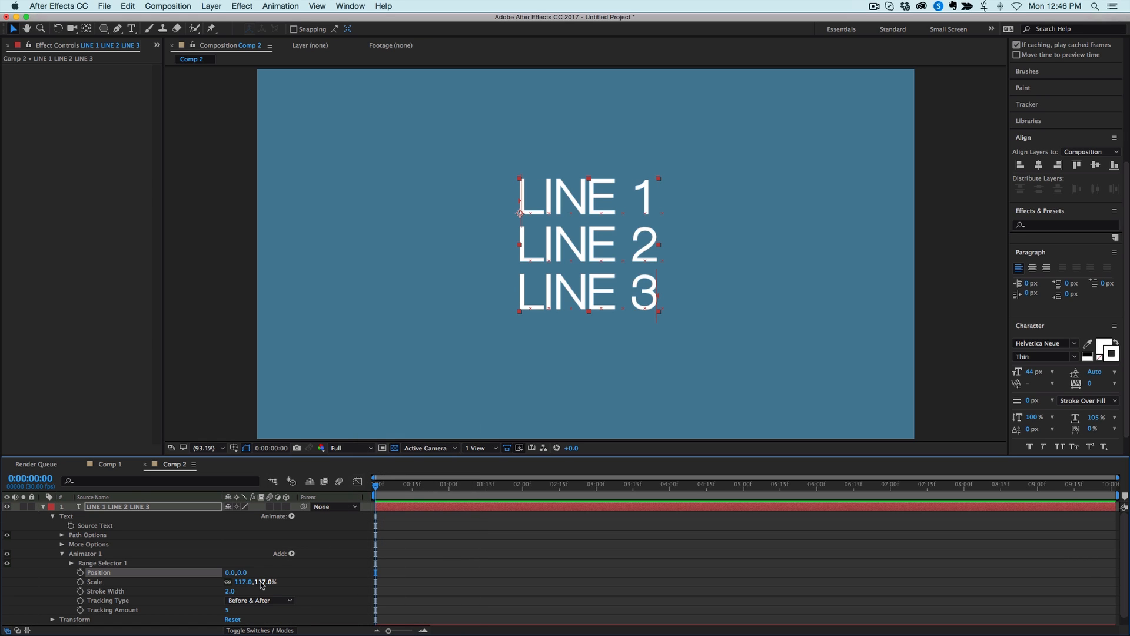
{"action": "left_click_drag", "start_coordinate": [229, 572], "coordinate": [220, 577]}
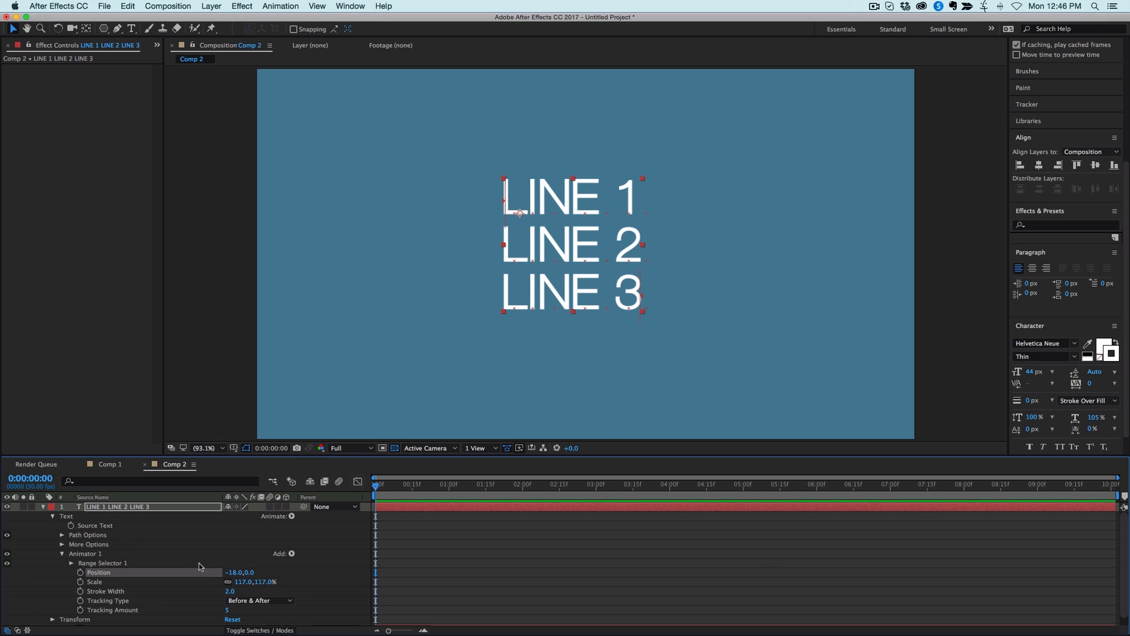
Base the animator's range selector on Lines and set its units to Index.
{"action": "left_click", "coordinate": [71, 563]}
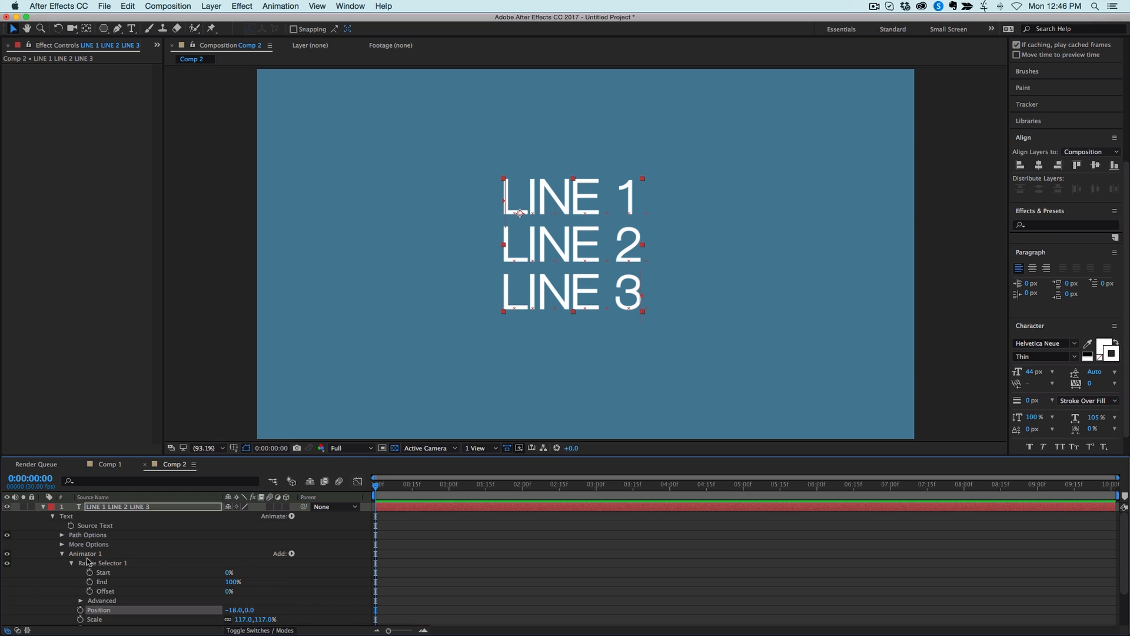
{"action": "scroll", "coordinate": [86, 562], "scroll_direction": "down", "scroll_amount": 1}
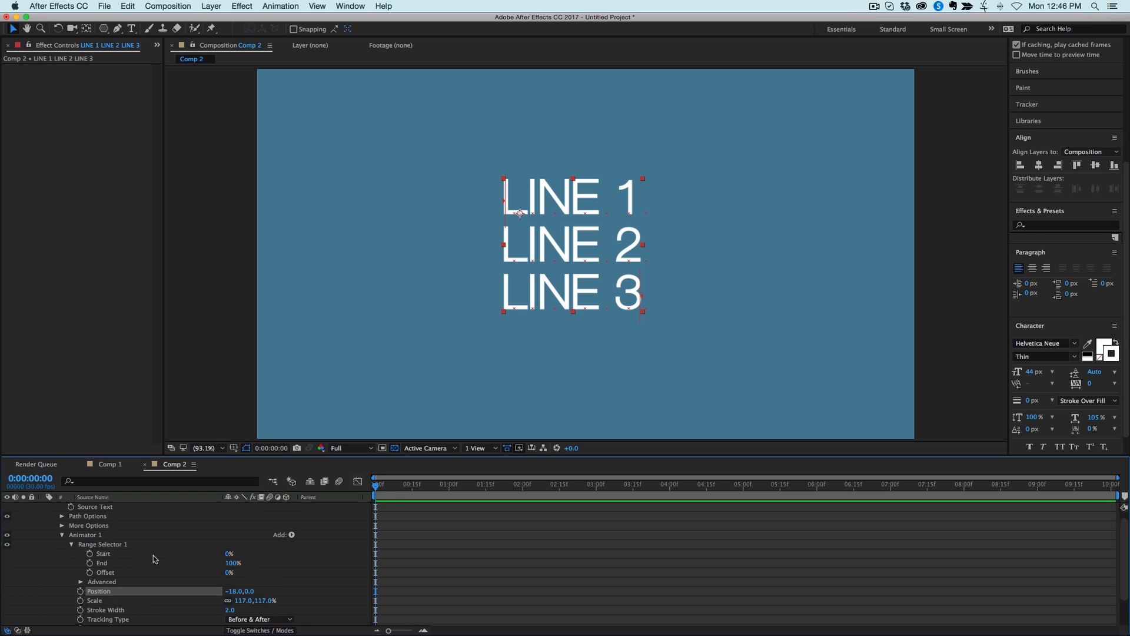
{"action": "left_click", "coordinate": [81, 583]}
{"action": "scroll", "coordinate": [235, 551], "scroll_direction": "down", "scroll_amount": 3}
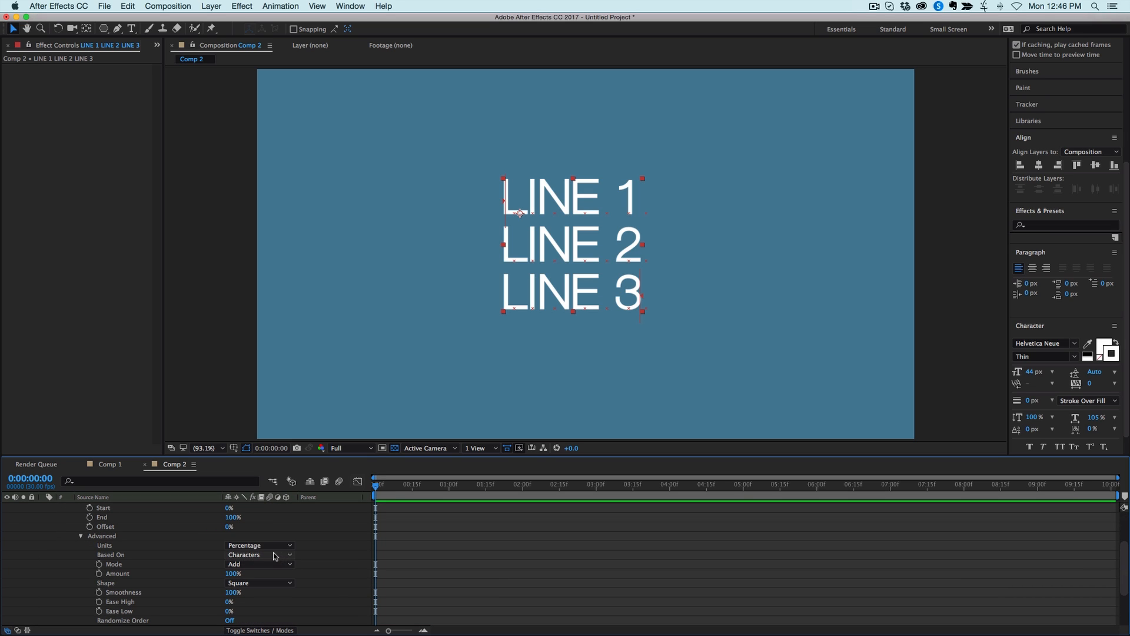
{"action": "left_click", "coordinate": [244, 555]}
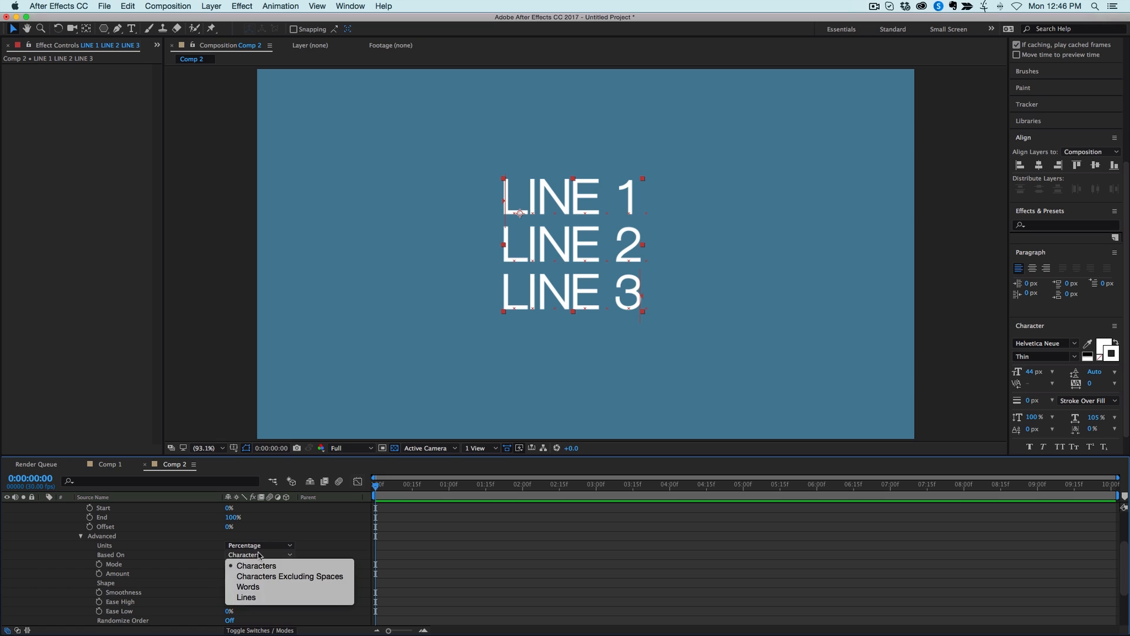
{"action": "left_click", "coordinate": [262, 597]}
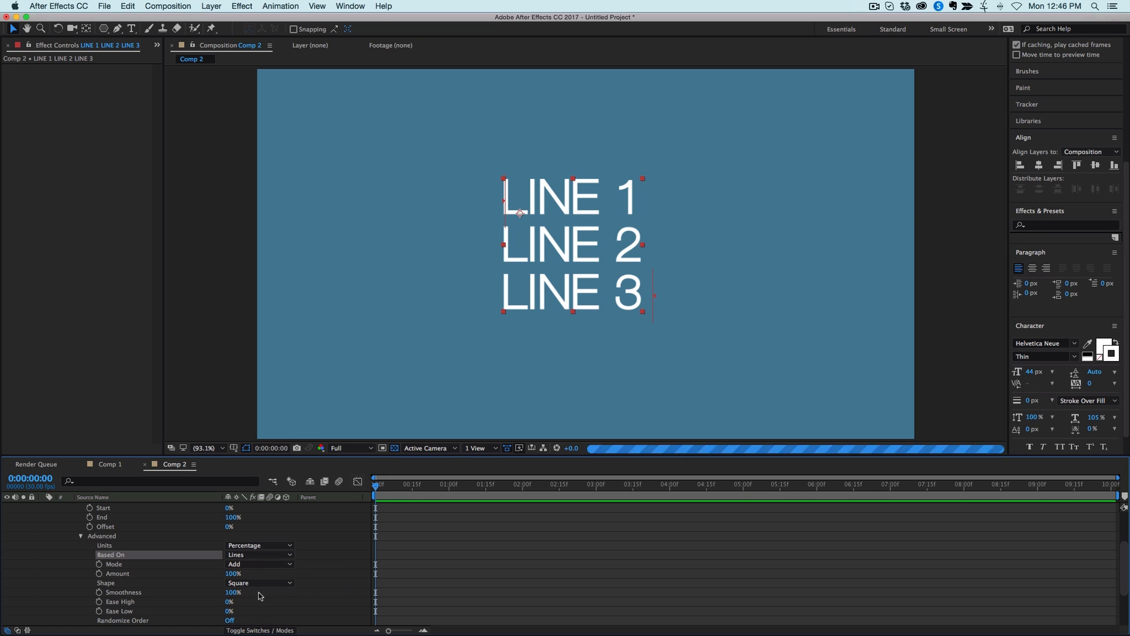
{"action": "left_click", "coordinate": [255, 546]}
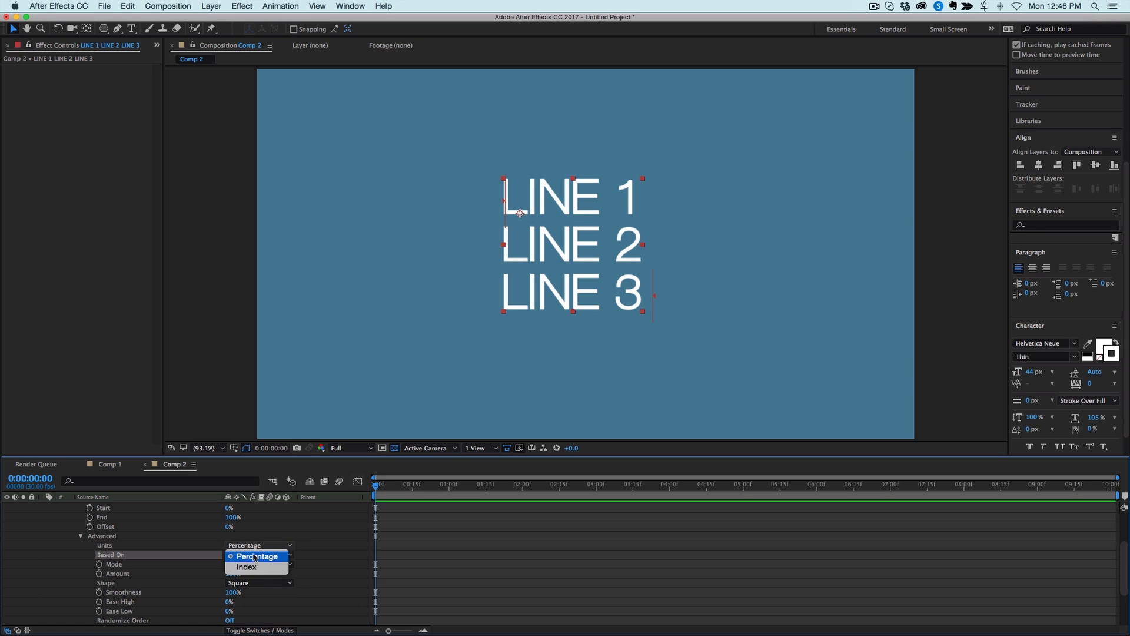
{"action": "left_click", "coordinate": [248, 566]}
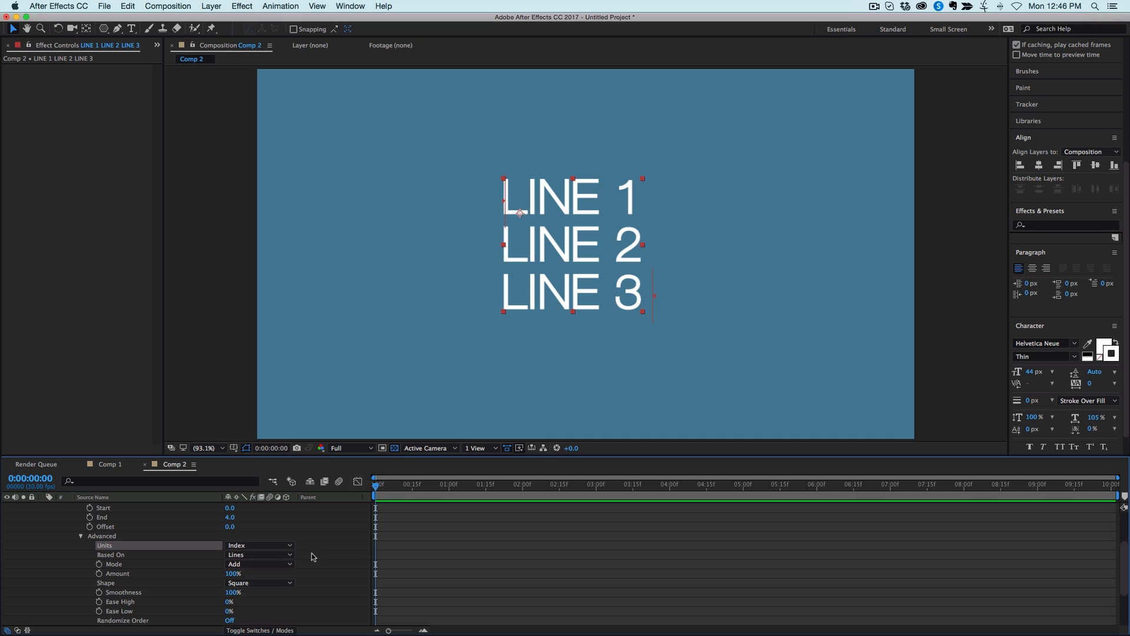
Set the range selector's End to 1.0, try shifting its Offset, and reset the Offset to 0.
{"action": "scroll", "coordinate": [130, 529], "scroll_direction": "up", "scroll_amount": 2}
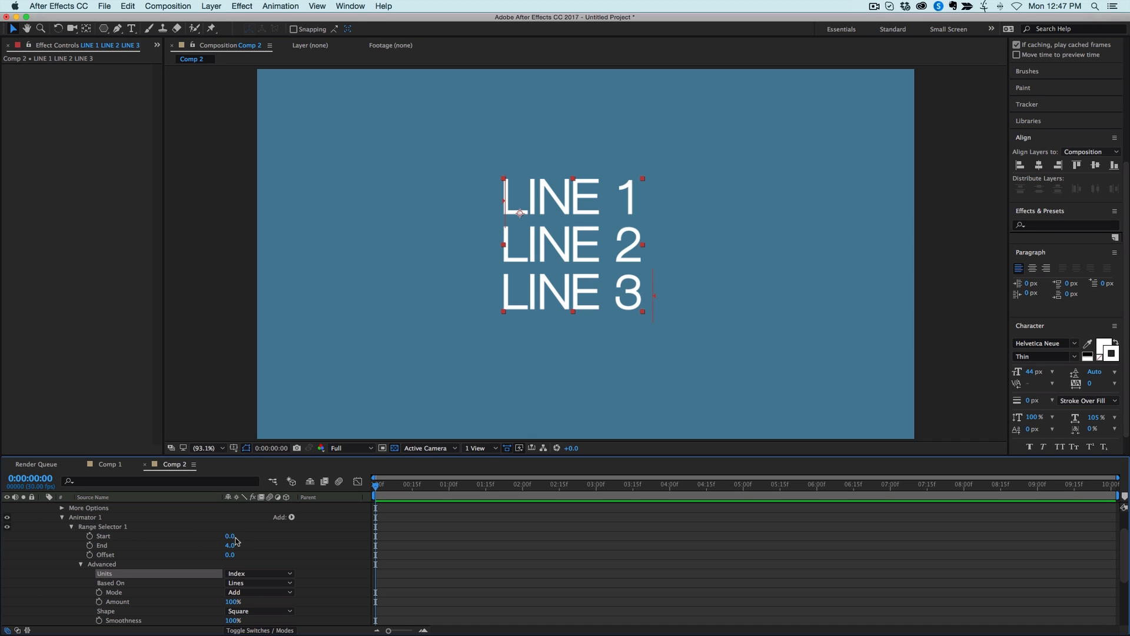
{"action": "key", "text": "Return"}
{"action": "left_click_drag", "start_coordinate": [231, 557], "coordinate": [233, 558]}
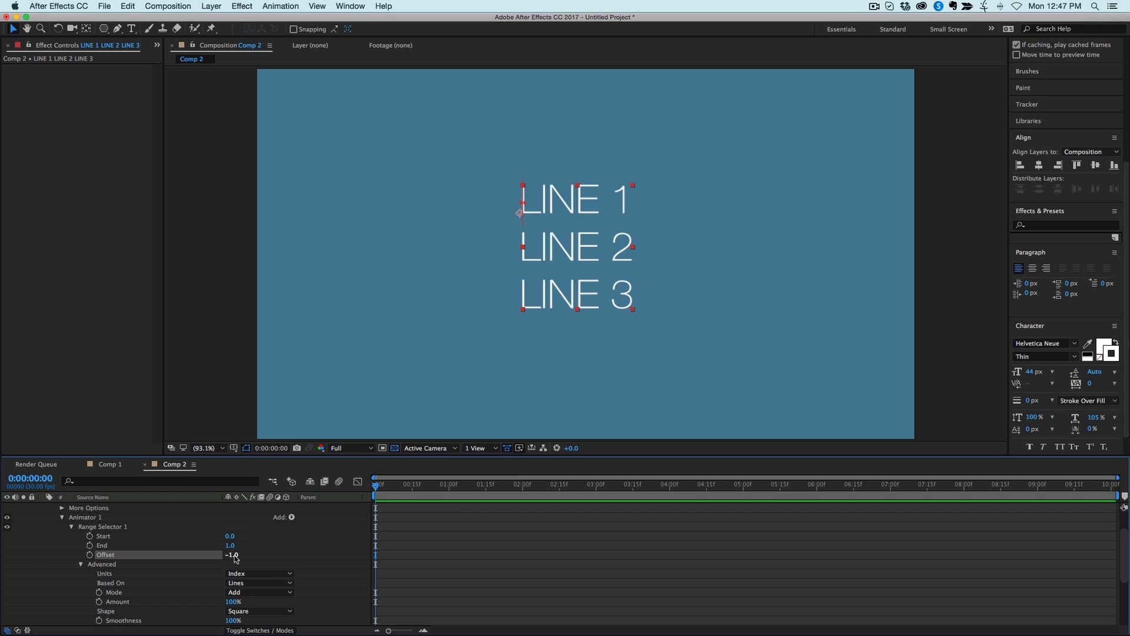
{"action": "left_click", "coordinate": [235, 556]}
{"action": "type", "text": "0"}
{"action": "key", "text": "Return"}
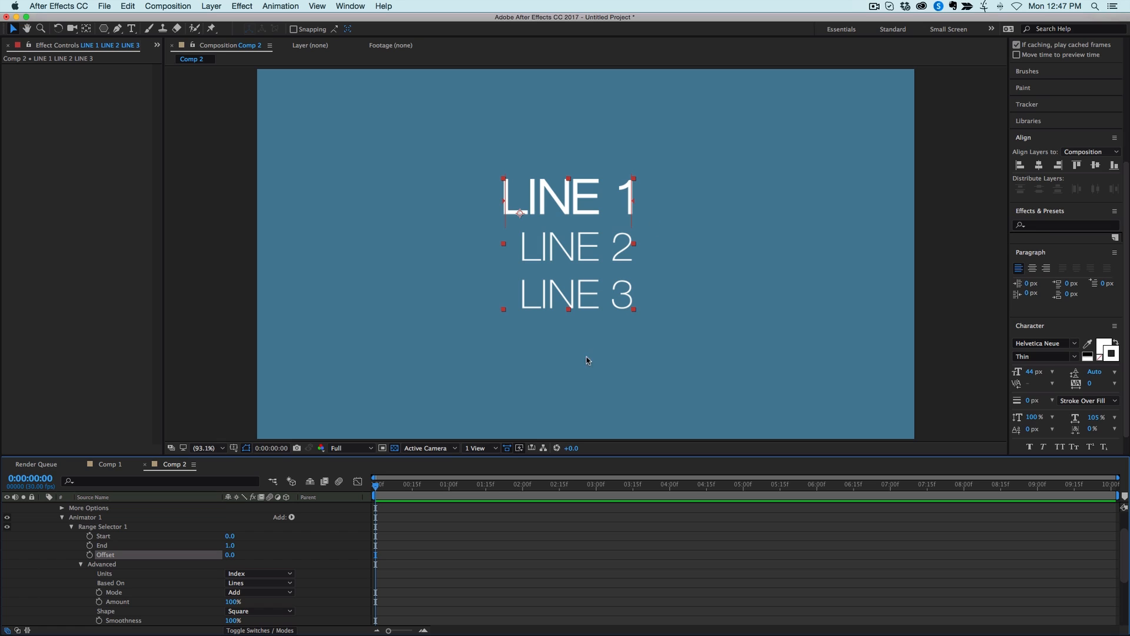
Apply a Slider Control expression effect to the text layer.
{"action": "scroll", "coordinate": [434, 565], "scroll_direction": "up", "scroll_amount": 3}
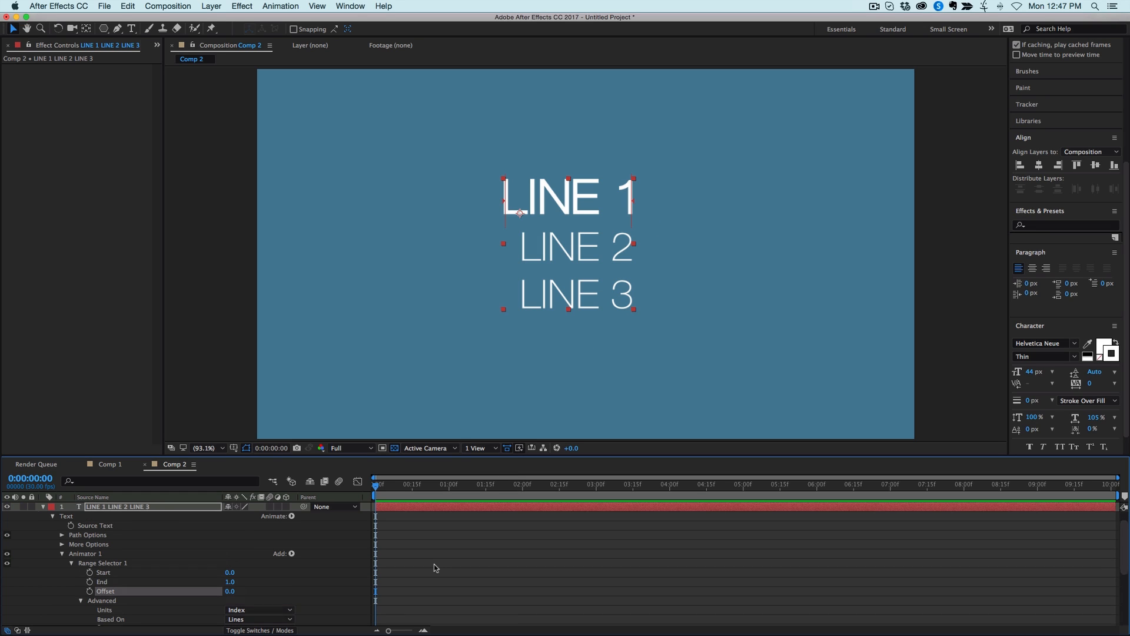
{"action": "left_click", "coordinate": [449, 512]}
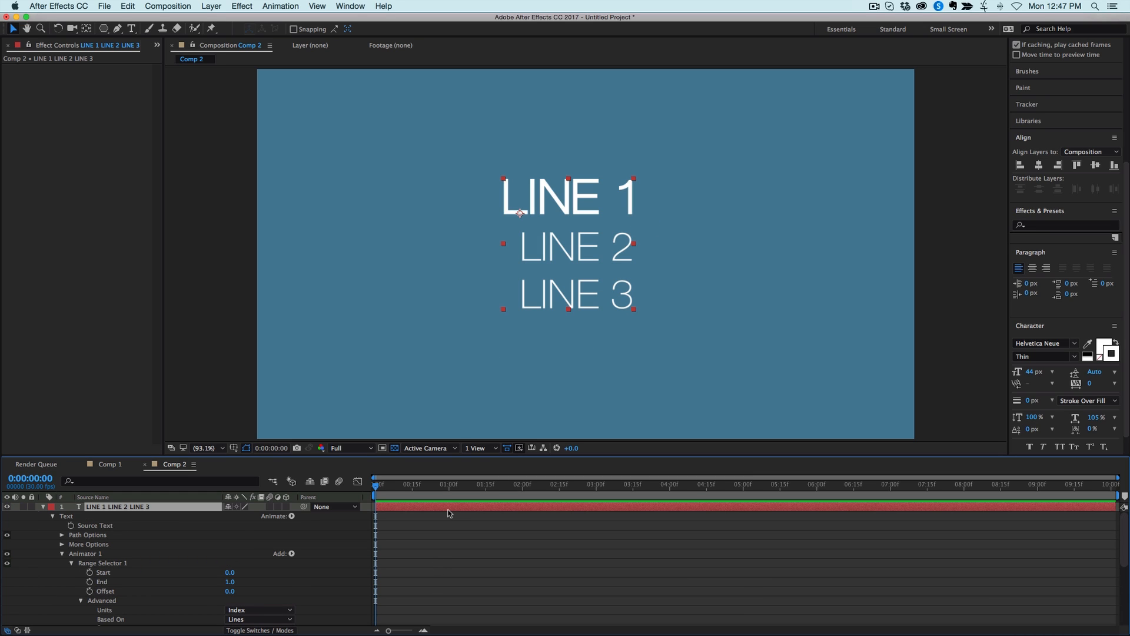
{"action": "left_click", "coordinate": [250, 8]}
{"action": "mouse_move", "coordinate": [301, 321]}
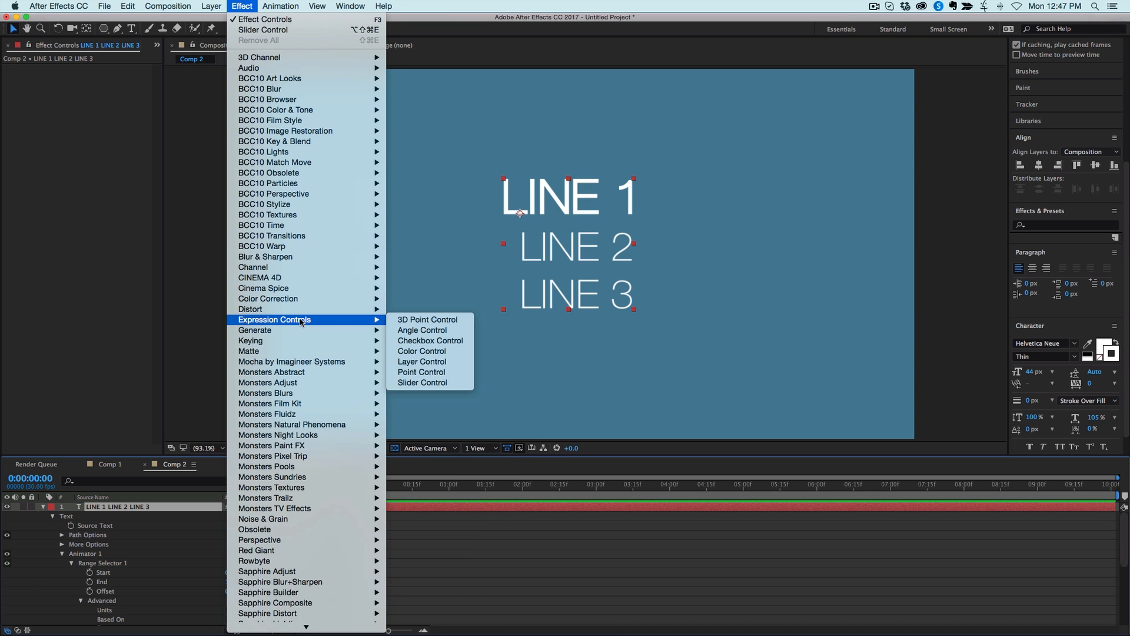
{"action": "left_click", "coordinate": [422, 383]}
{"action": "left_click", "coordinate": [74, 102]}
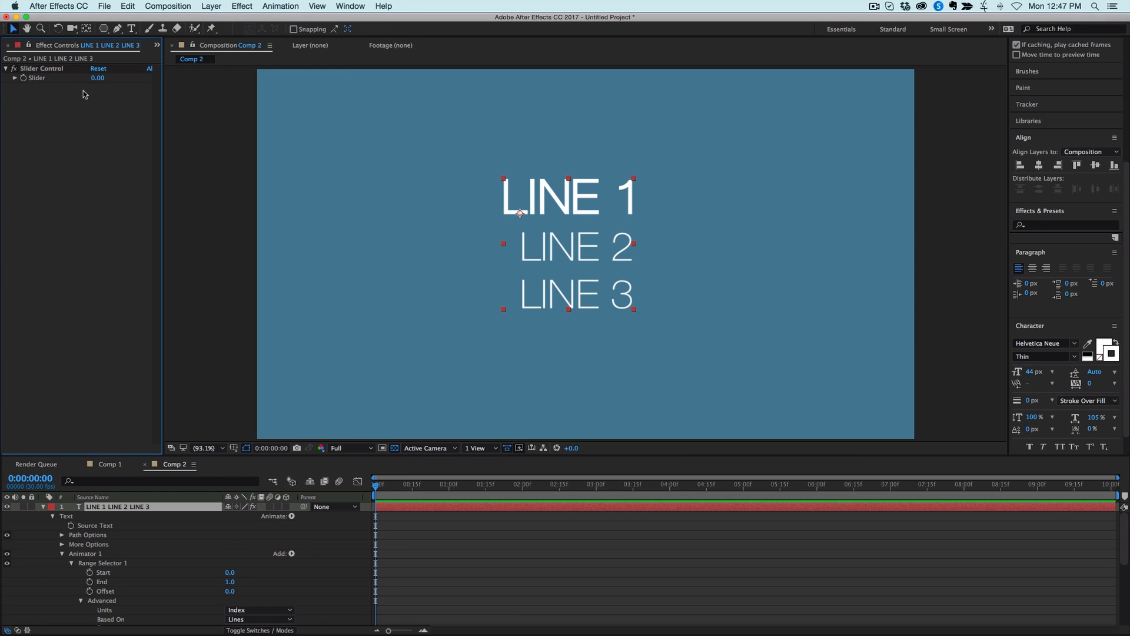
Rename the slider effect as "line picker".
{"action": "left_click", "coordinate": [52, 70]}
{"action": "key", "text": "Return"}
{"action": "key", "text": "BackSpace"}
{"action": "type", "text": "line picker"}
{"action": "key", "text": "Return"}
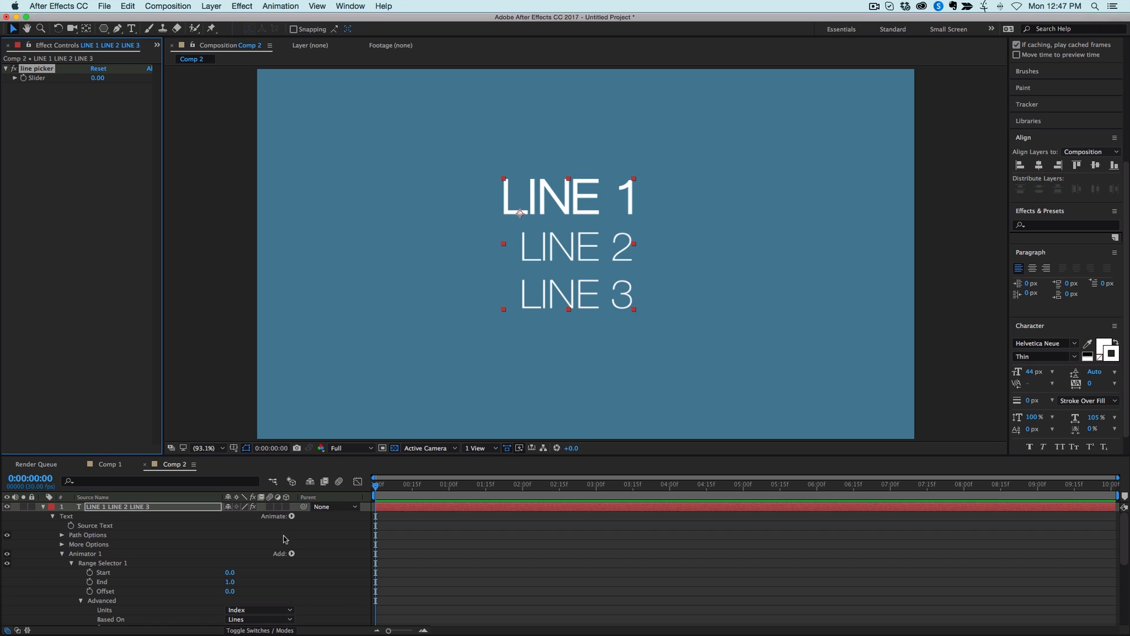
Try range selector Offset values of -1 and 2, with the line picker slider set to 3.
{"action": "left_click", "coordinate": [230, 591]}
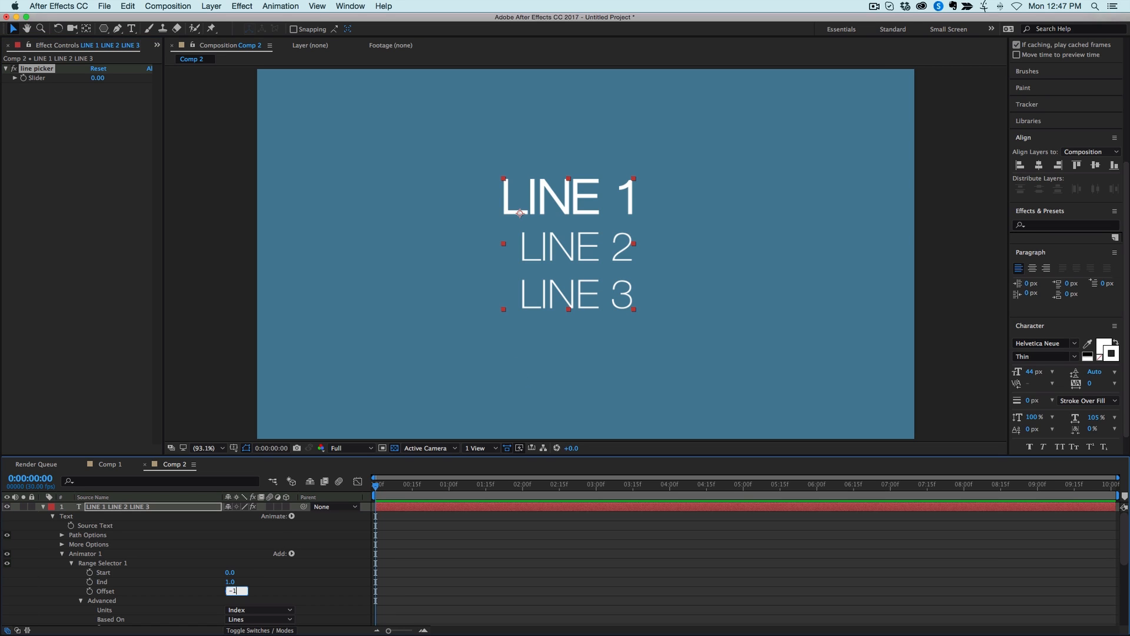
{"action": "key", "text": "Return"}
{"action": "left_click", "coordinate": [97, 78]}
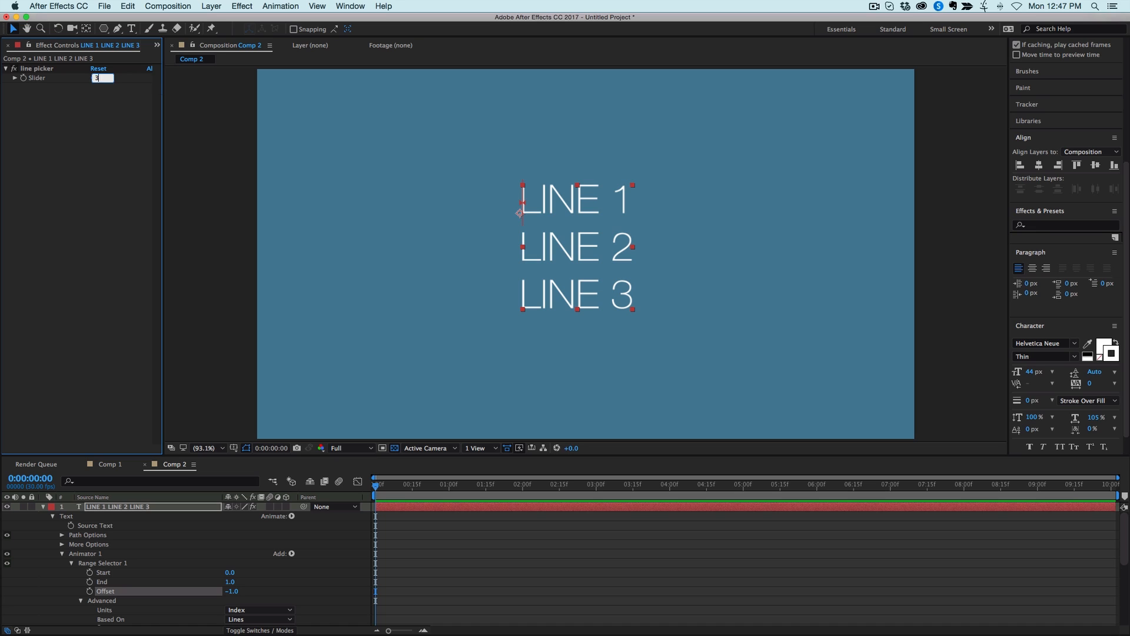
{"action": "key", "text": "Return"}
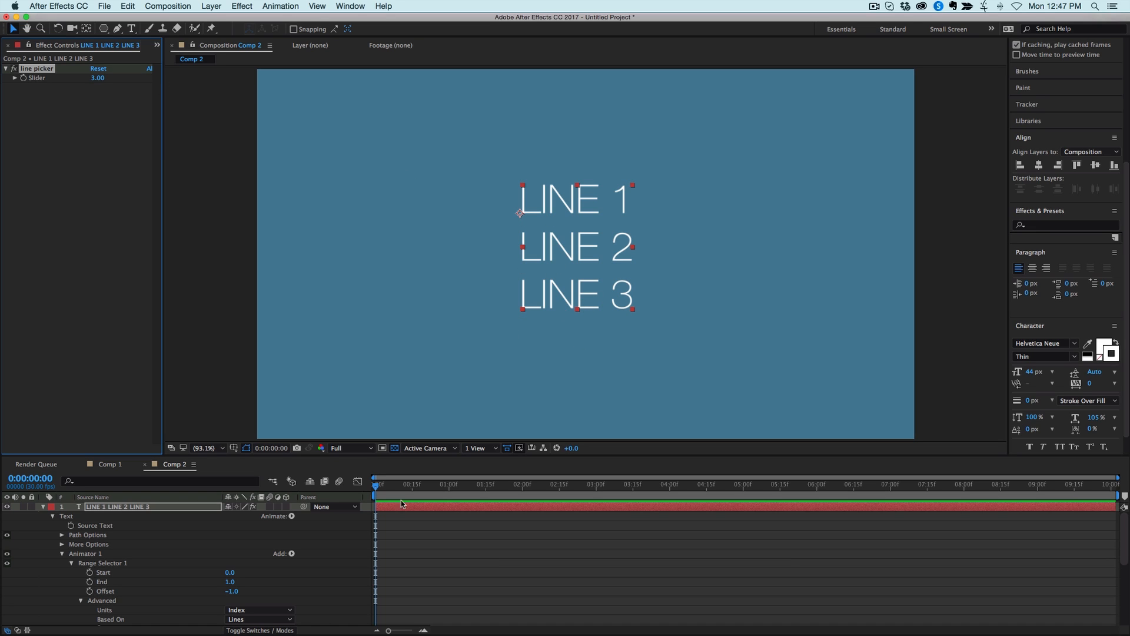
{"action": "left_click", "coordinate": [232, 591]}
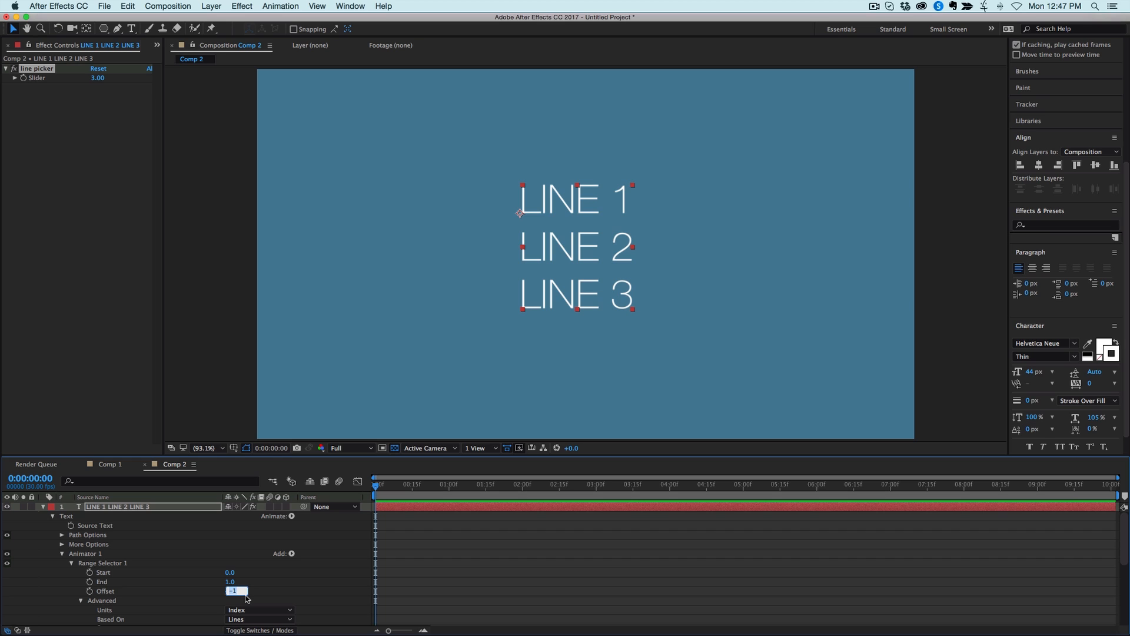
{"action": "type", "text": "2"}
{"action": "key", "text": "Return"}
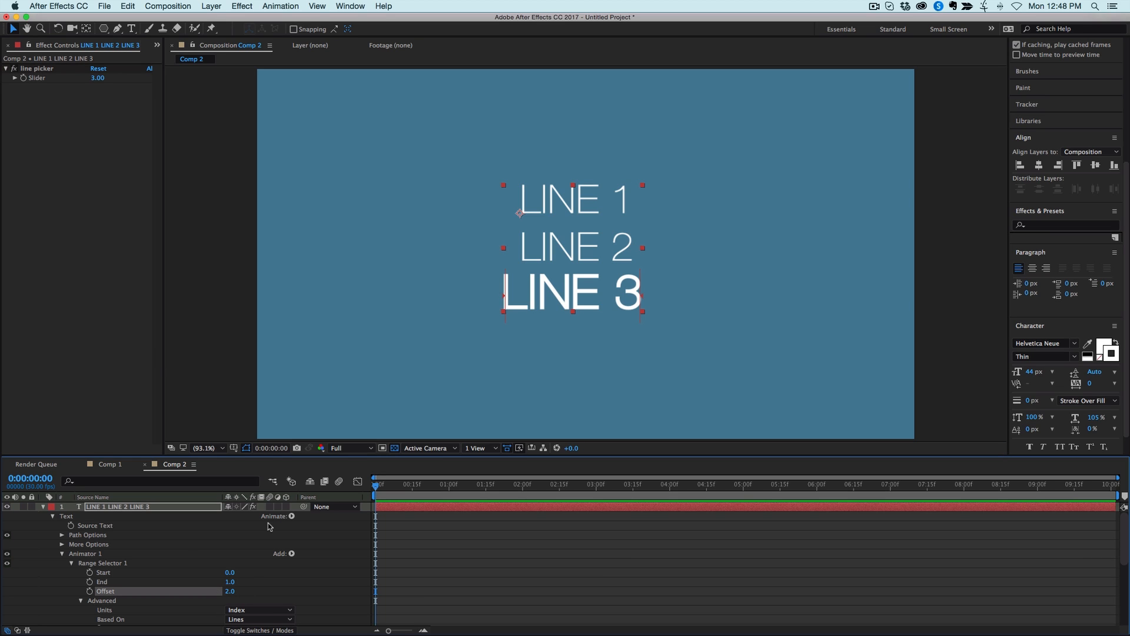
Add an expression to the range selector's Offset that links it to the line picker slider minus 1.
{"action": "left_click", "coordinate": [90, 591], "text": "alt"}
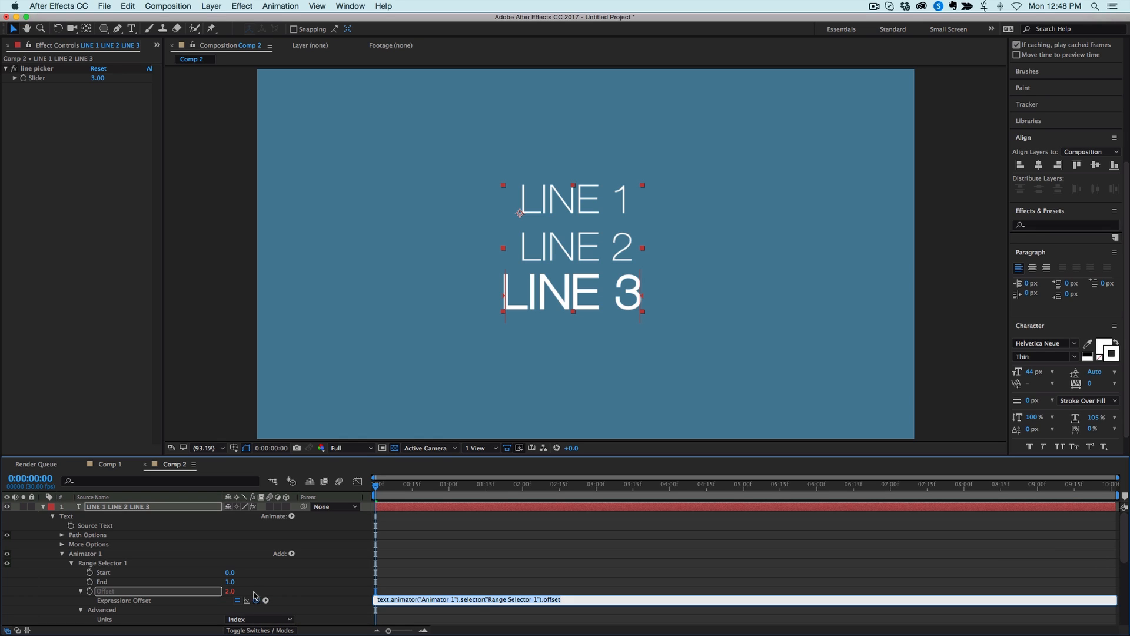
{"action": "left_click_drag", "start_coordinate": [257, 600], "coordinate": [33, 84]}
{"action": "type", "text": "-1"}
{"action": "left_click", "coordinate": [525, 549]}
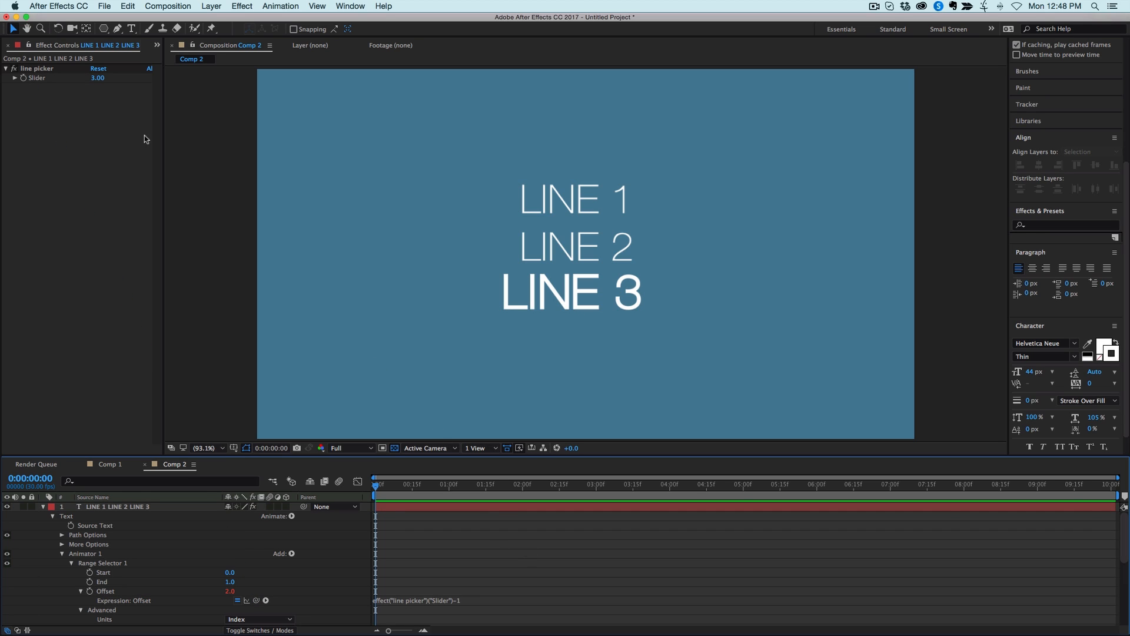
Test the line highlight by setting the line picker slider to 0, 1, 2 and finally 3.
{"action": "left_click", "coordinate": [100, 79]}
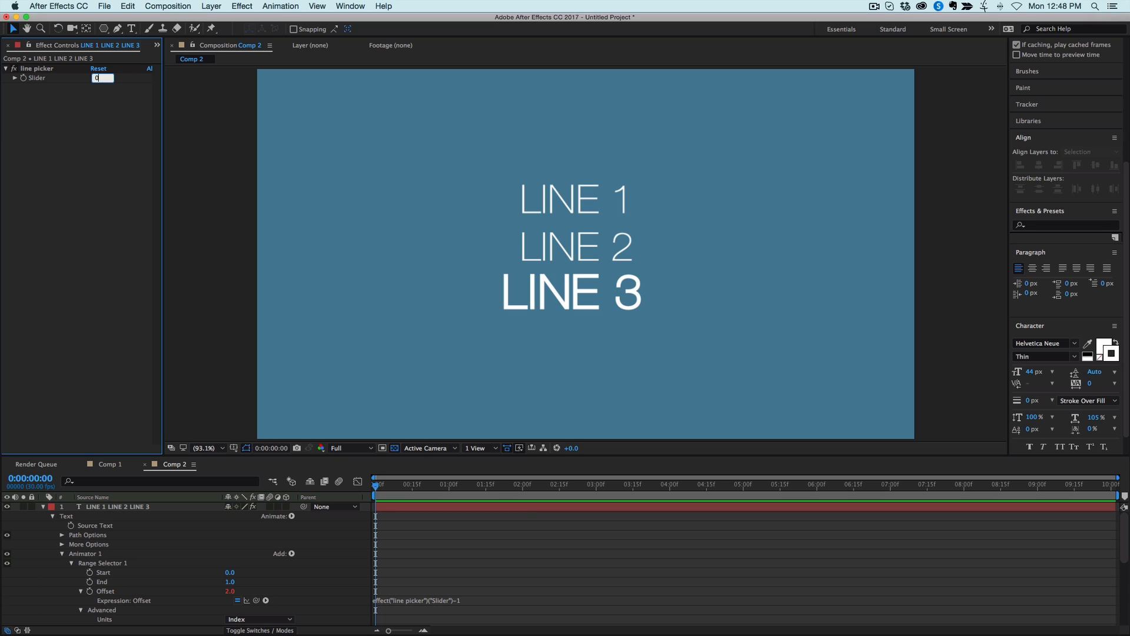
{"action": "key", "text": "Return"}
{"action": "left_click", "coordinate": [100, 79]}
{"action": "type", "text": "1"}
{"action": "key", "text": "Return"}
{"action": "left_click", "coordinate": [97, 79]}
{"action": "type", "text": "2"}
{"action": "key", "text": "Return"}
{"action": "left_click", "coordinate": [100, 79]}
{"action": "type", "text": "3"}
{"action": "key", "text": "Return"}
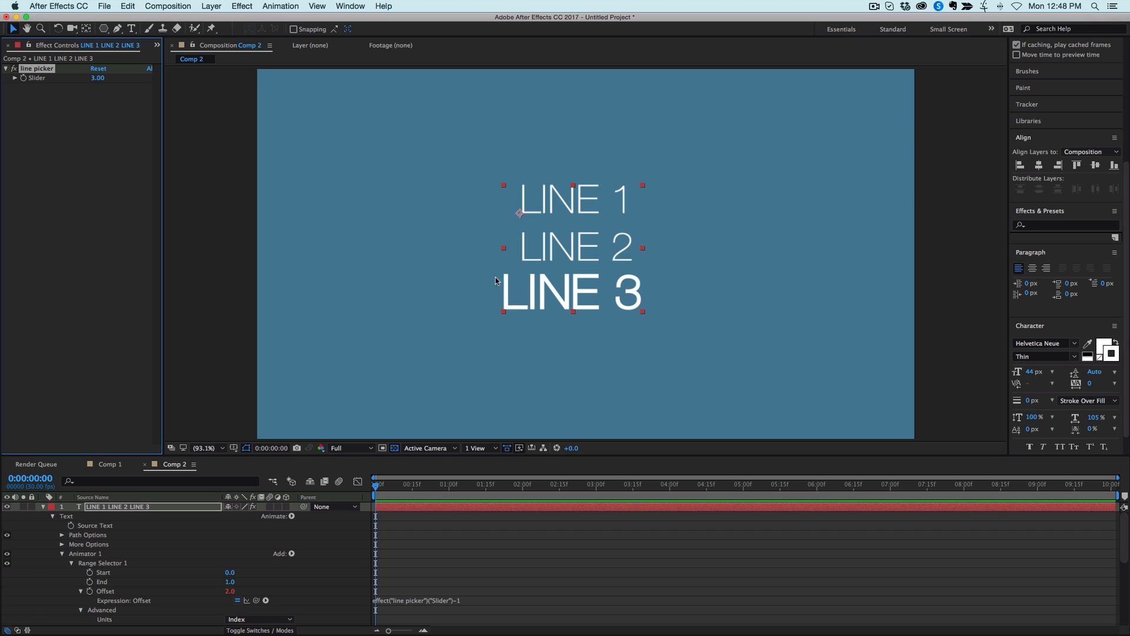
Rename the text animator as ADD.
{"action": "left_click", "coordinate": [84, 555]}
{"action": "key", "text": "Return"}
{"action": "type", "text": "ADD"}
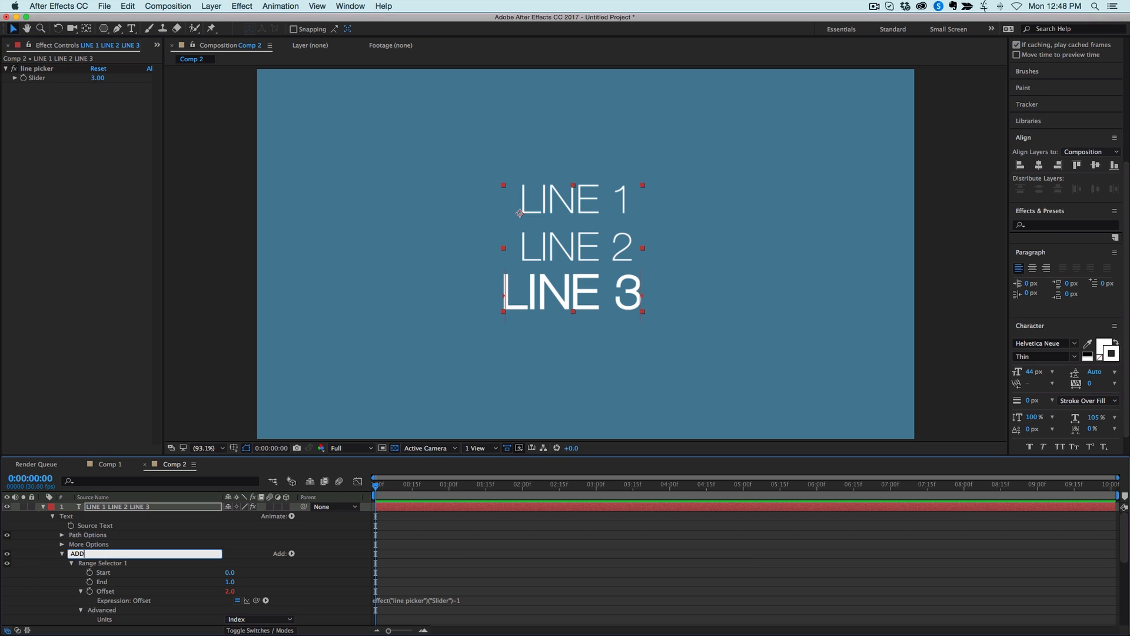
{"action": "key", "text": "Return"}
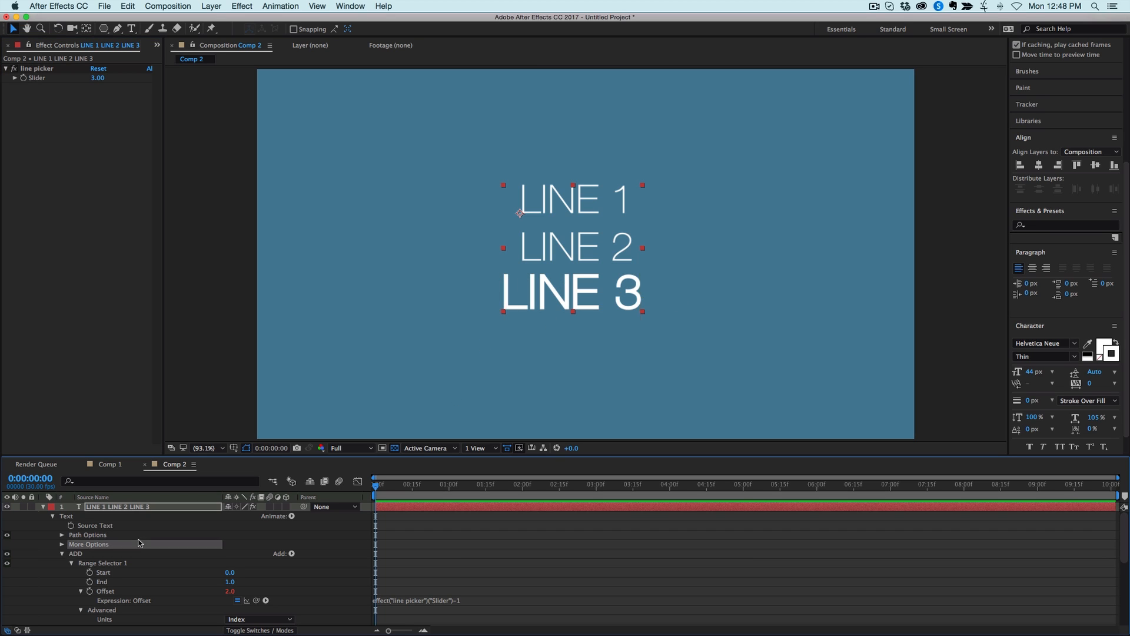
Duplicate the ADD animator and rename the copy as SUBTRACT.
{"action": "left_click", "coordinate": [62, 554]}
{"action": "left_click", "coordinate": [76, 554]}
{"action": "key", "text": "super+d"}
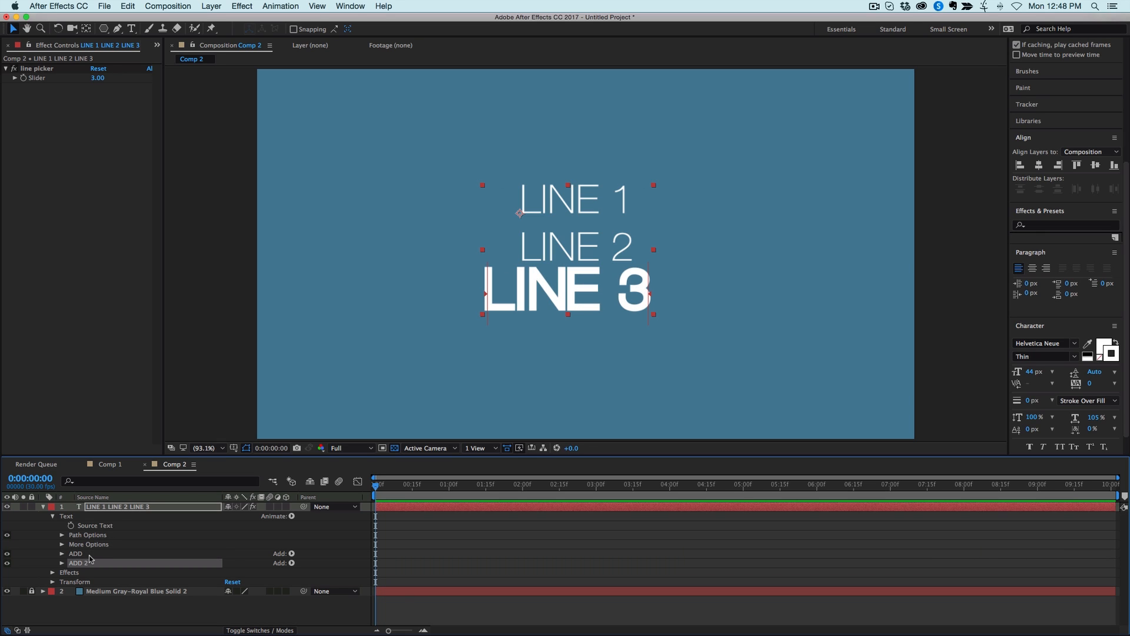
{"action": "key", "text": "Return"}
{"action": "type", "text": "SUBTRAC"}
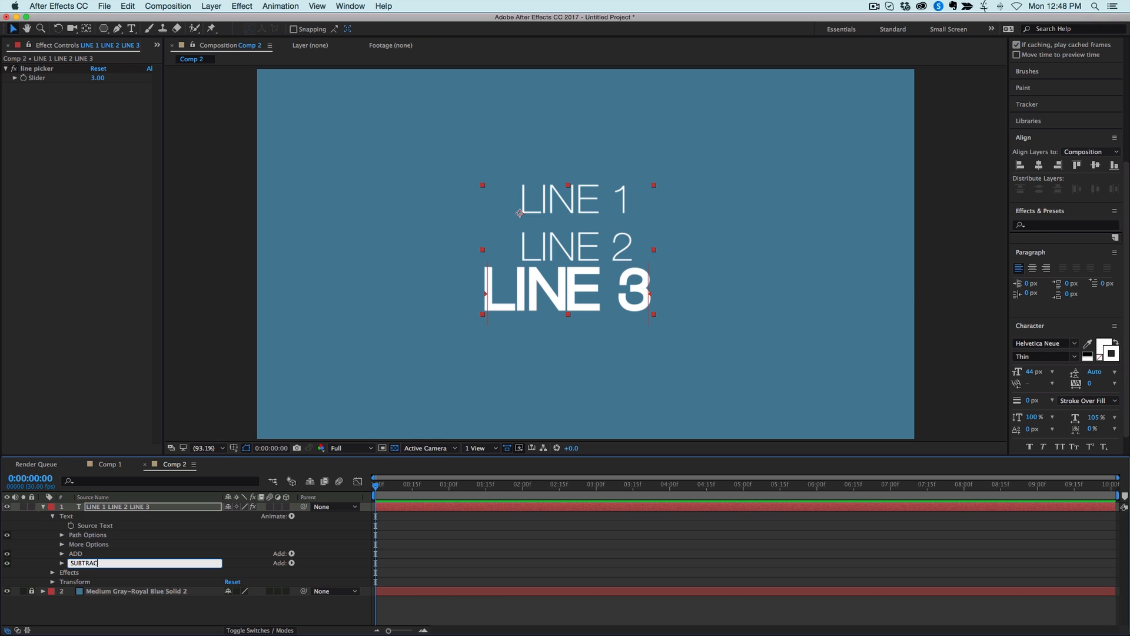
{"action": "left_click", "coordinate": [100, 555]}
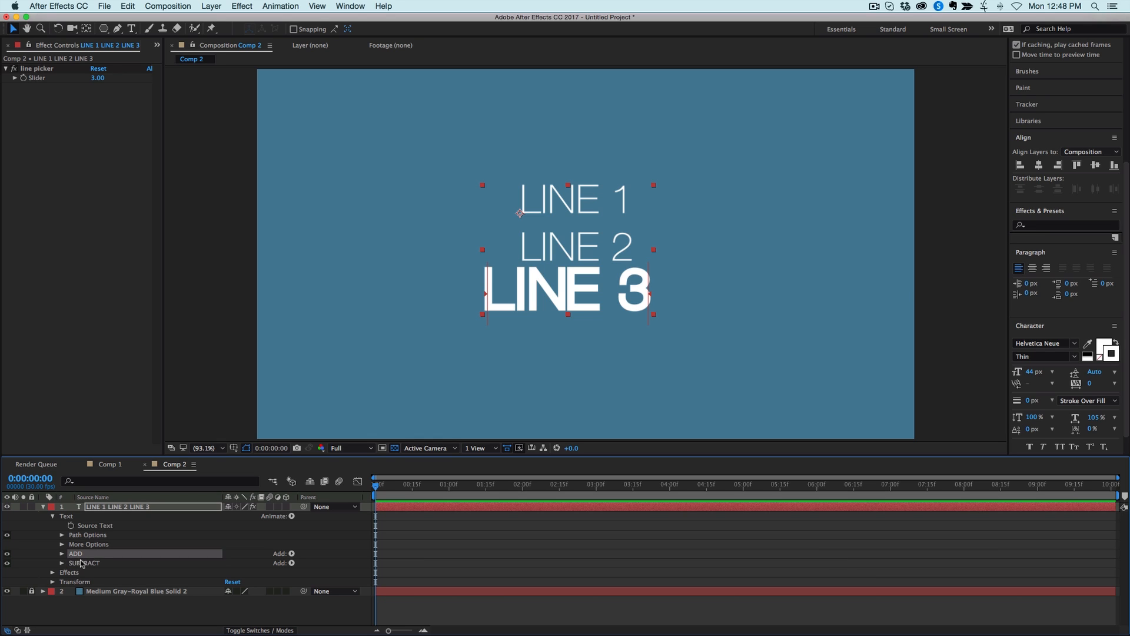
Delete the position, scale, stroke width and tracking properties from the SUBTRACT animator, keeping only its range selector.
{"action": "left_click", "coordinate": [81, 564]}
{"action": "left_click", "coordinate": [61, 563]}
{"action": "left_click", "coordinate": [99, 582]}
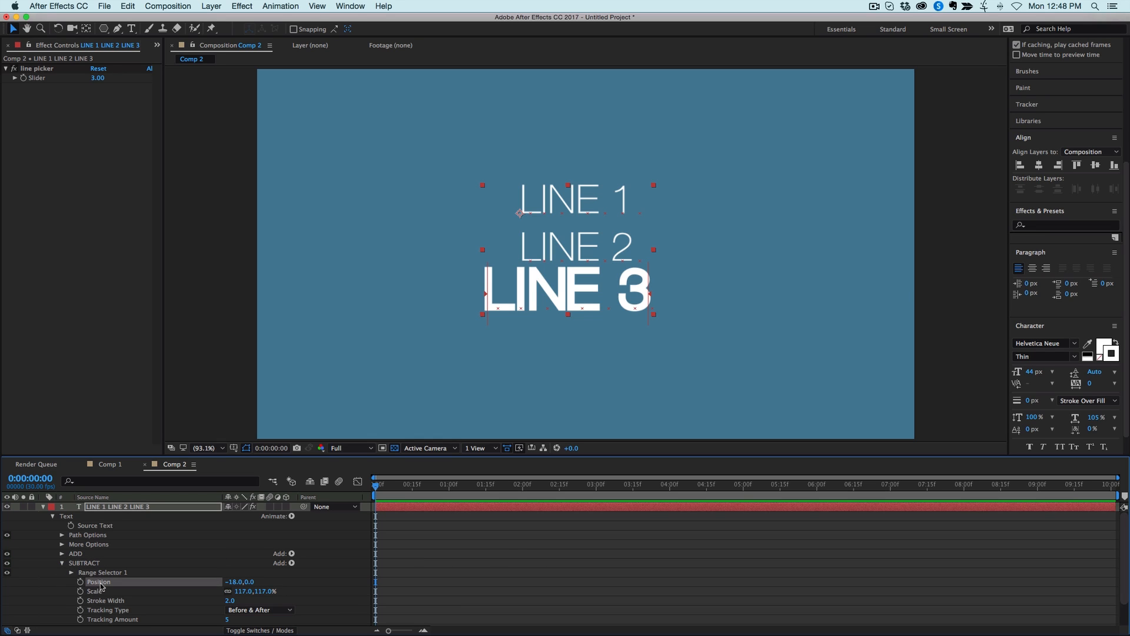
{"action": "key", "text": "Delete"}
{"action": "left_click", "coordinate": [101, 583]}
{"action": "key", "text": "Delete"}
{"action": "left_click", "coordinate": [107, 584]}
{"action": "key", "text": "Delete"}
{"action": "left_click", "coordinate": [107, 583]}
{"action": "key", "text": "Delete"}
{"action": "left_click", "coordinate": [106, 582]}
{"action": "key", "text": "Delete"}
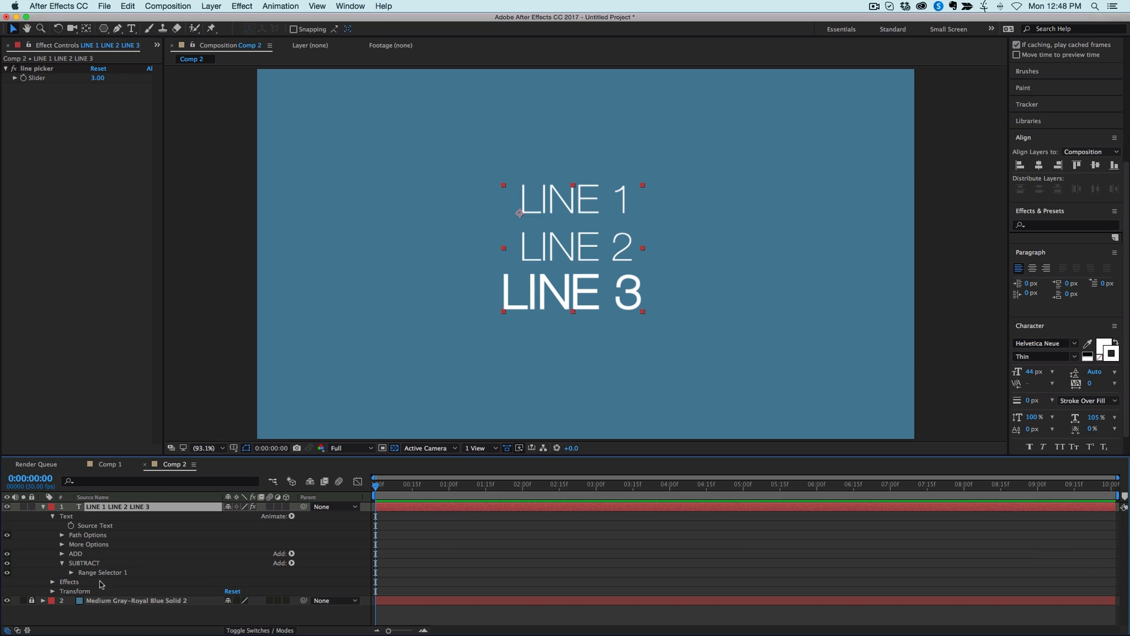
Set the mode of the SUBTRACT animator's range selector to Subtract.
{"action": "left_click", "coordinate": [71, 572]}
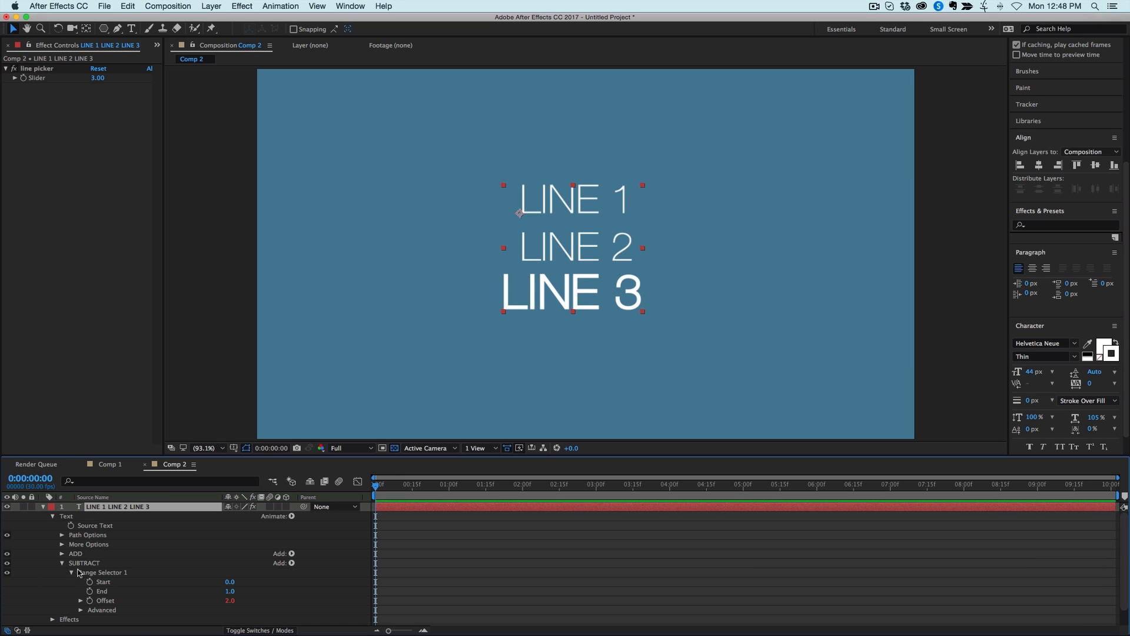
{"action": "left_click", "coordinate": [80, 610]}
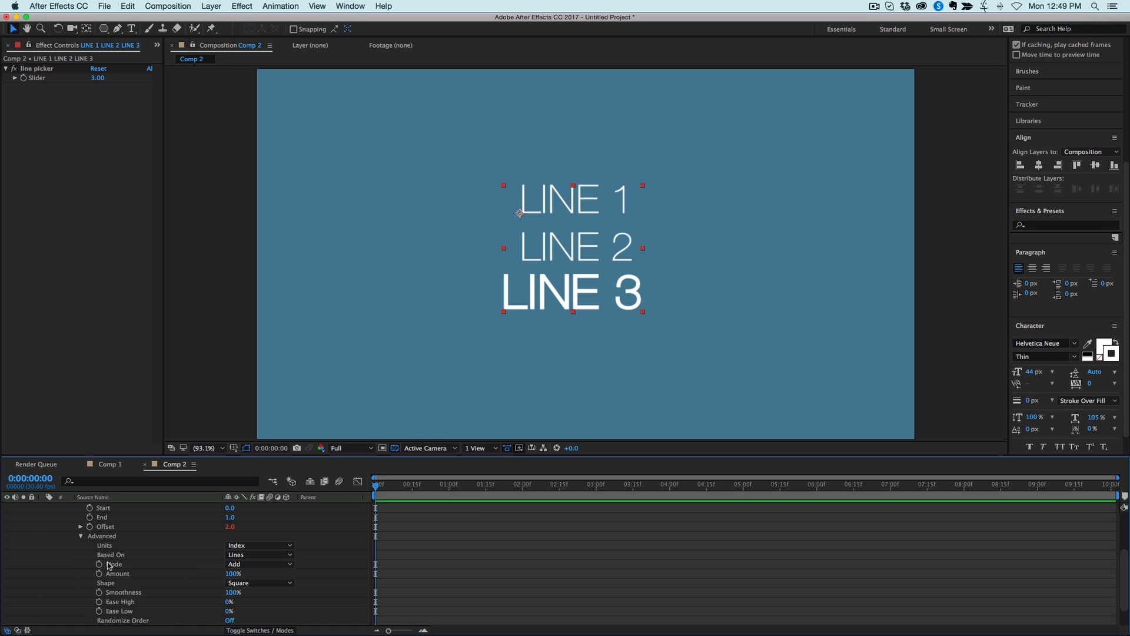
{"action": "left_click", "coordinate": [254, 565]}
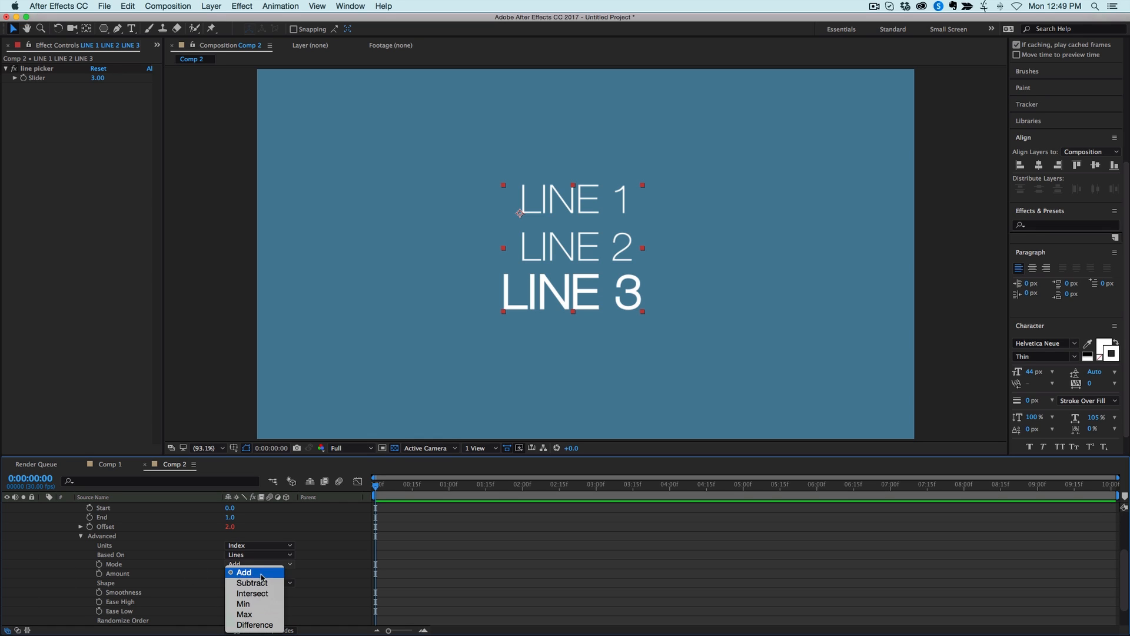
{"action": "left_click", "coordinate": [257, 584]}
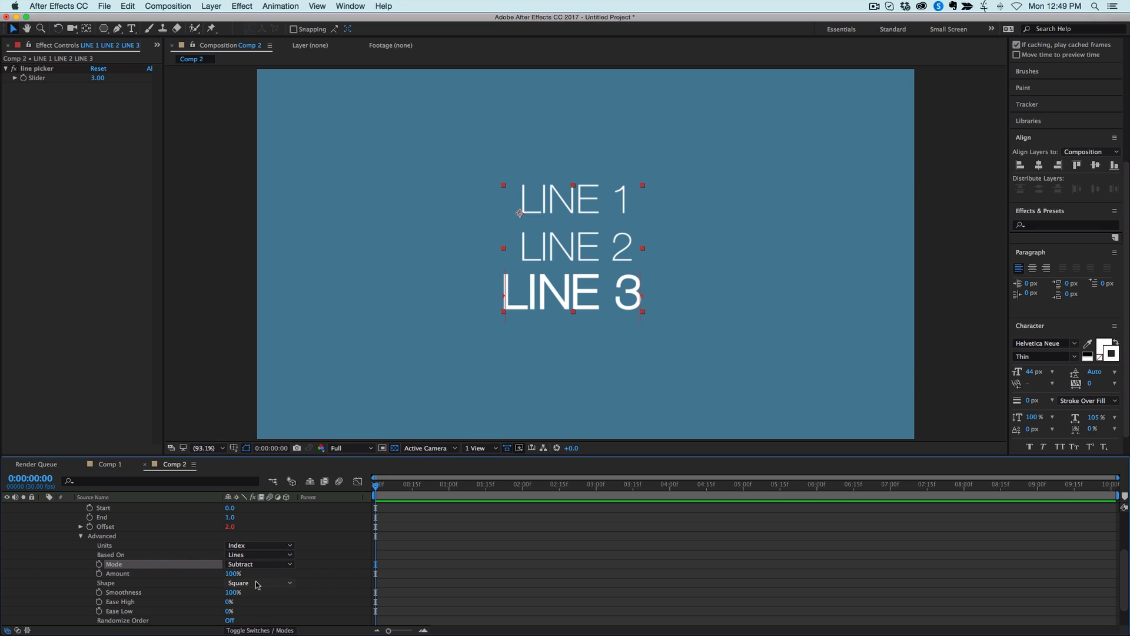
Add a Blur property to the SUBTRACT animator and set its blur to 10.
{"action": "left_click", "coordinate": [82, 536]}
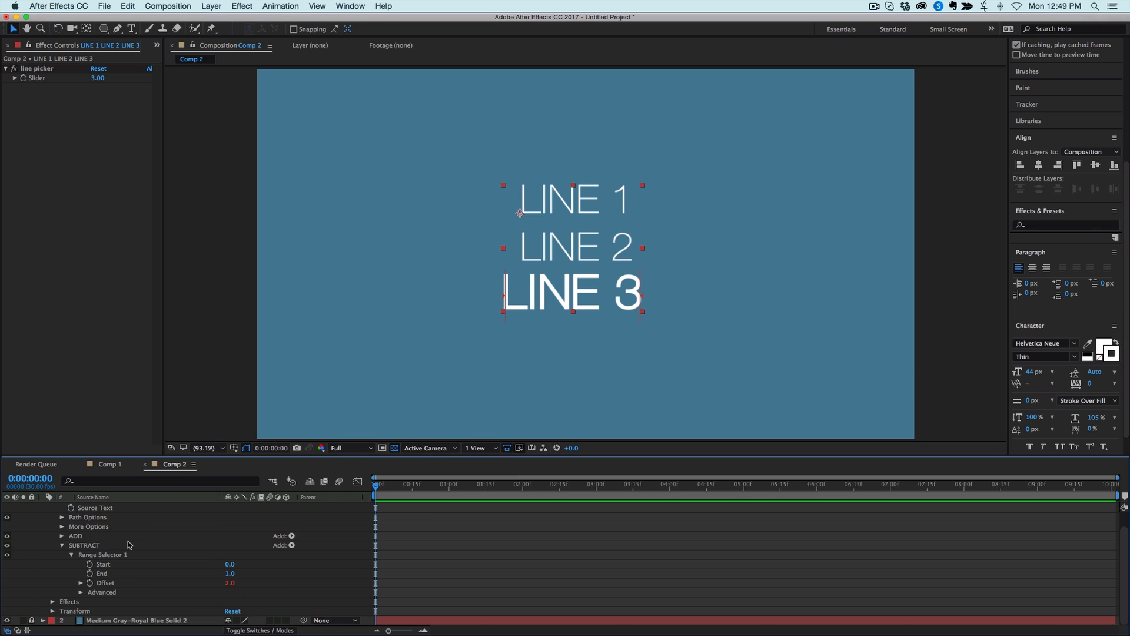
{"action": "left_click", "coordinate": [90, 554]}
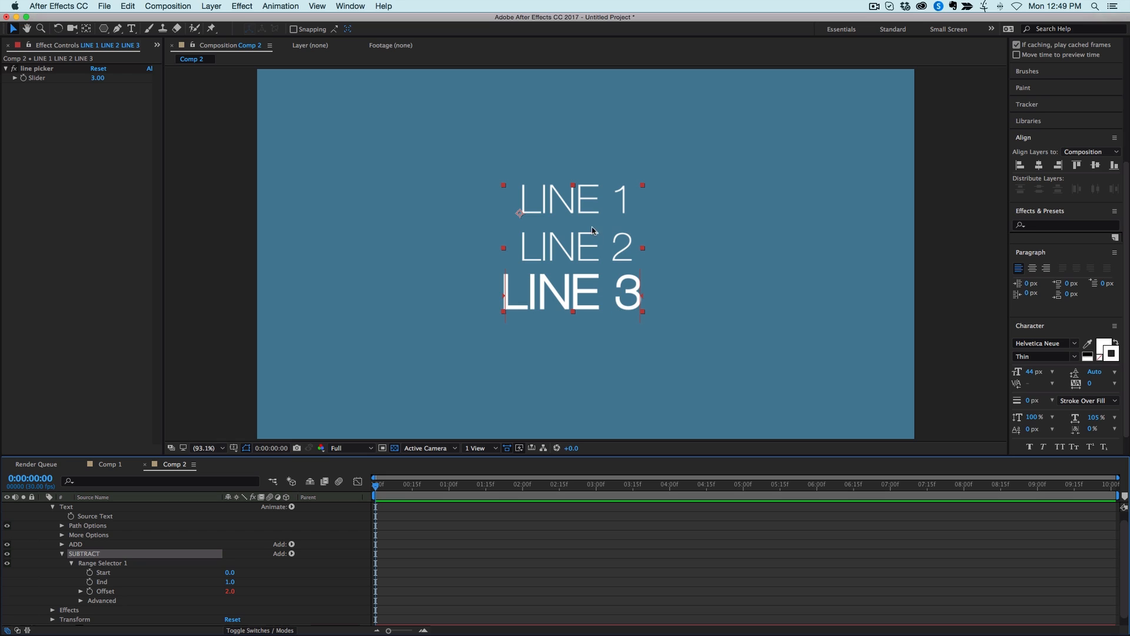
{"action": "left_click", "coordinate": [291, 554]}
{"action": "mouse_move", "coordinate": [318, 559]}
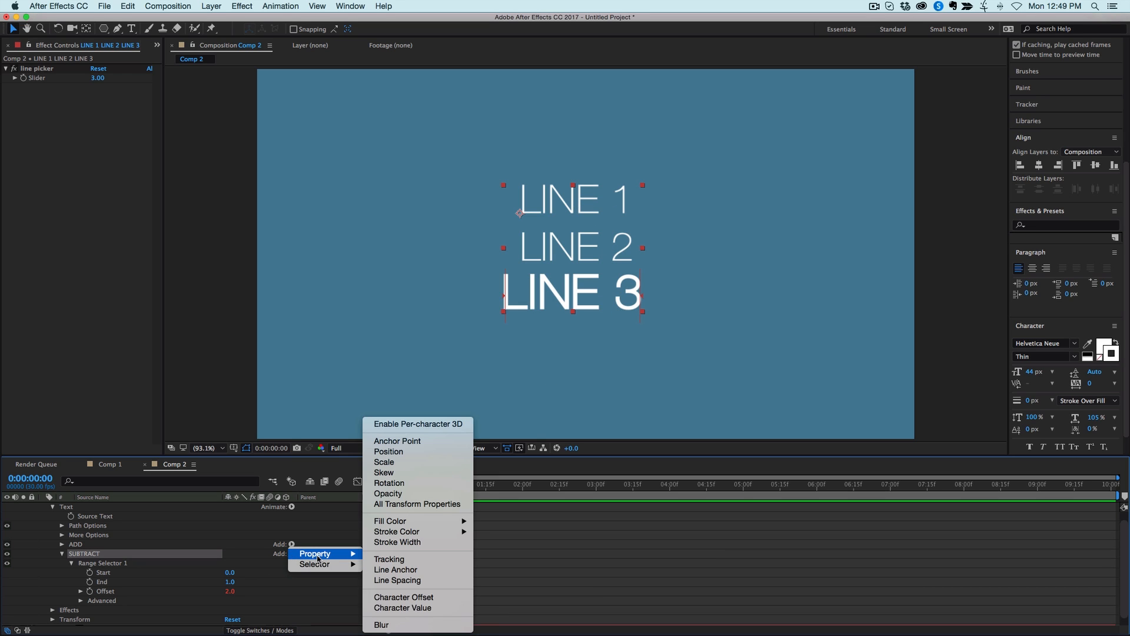
{"action": "left_click", "coordinate": [383, 624]}
{"action": "left_click", "coordinate": [241, 610]}
{"action": "type", "text": "10"}
{"action": "key", "text": "Return"}
Test the line highlighting by setting the line picker slider to 1 and then to 2.
{"action": "left_click", "coordinate": [451, 573]}
{"action": "left_click", "coordinate": [99, 79]}
{"action": "type", "text": "1"}
{"action": "key", "text": "Return"}
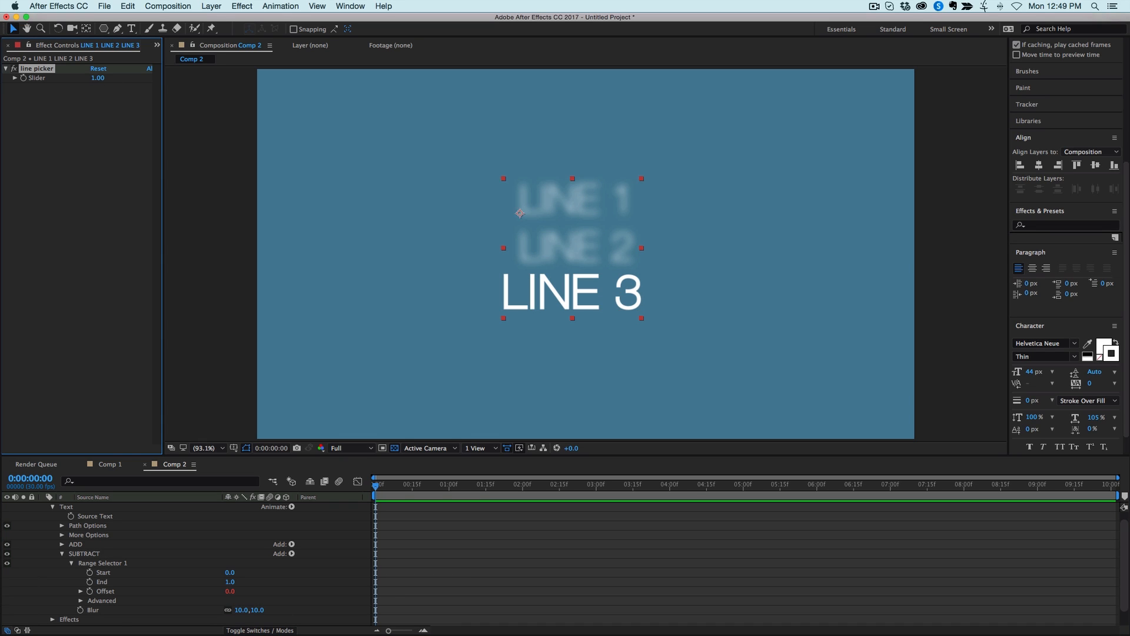
{"action": "left_click", "coordinate": [101, 79]}
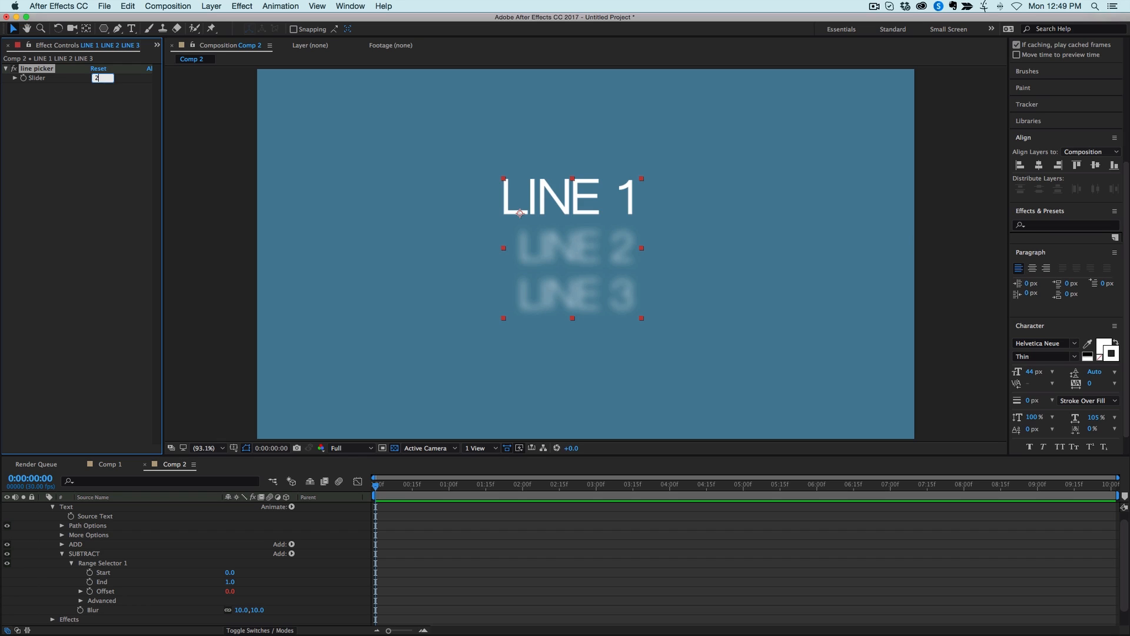
{"action": "type", "text": "2"}
{"action": "key", "text": "Return"}
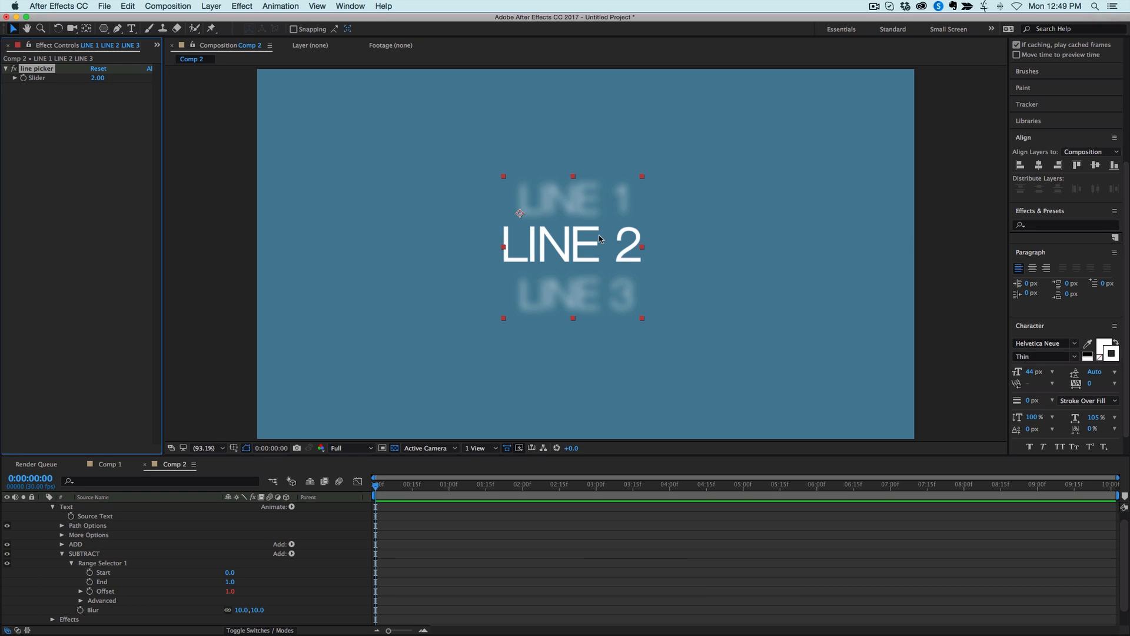
Set the blur of the SUBTRACT animator to 5.
{"action": "scroll", "coordinate": [202, 564], "scroll_direction": "down", "scroll_amount": 1}
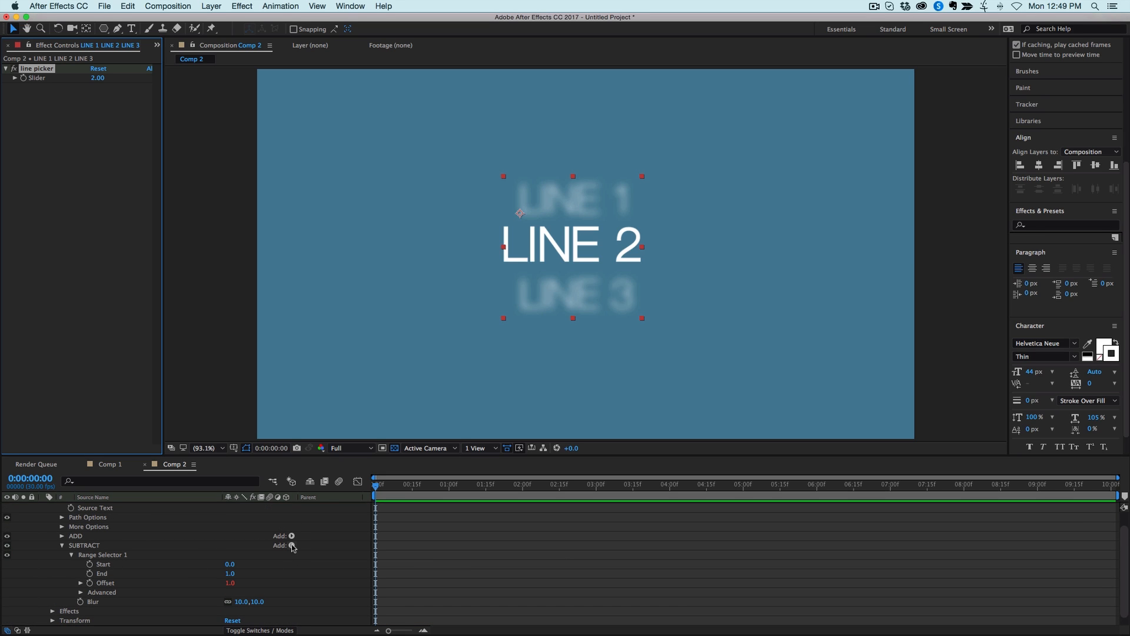
{"action": "left_click", "coordinate": [241, 601]}
{"action": "type", "text": "5"}
{"action": "key", "text": "Return"}
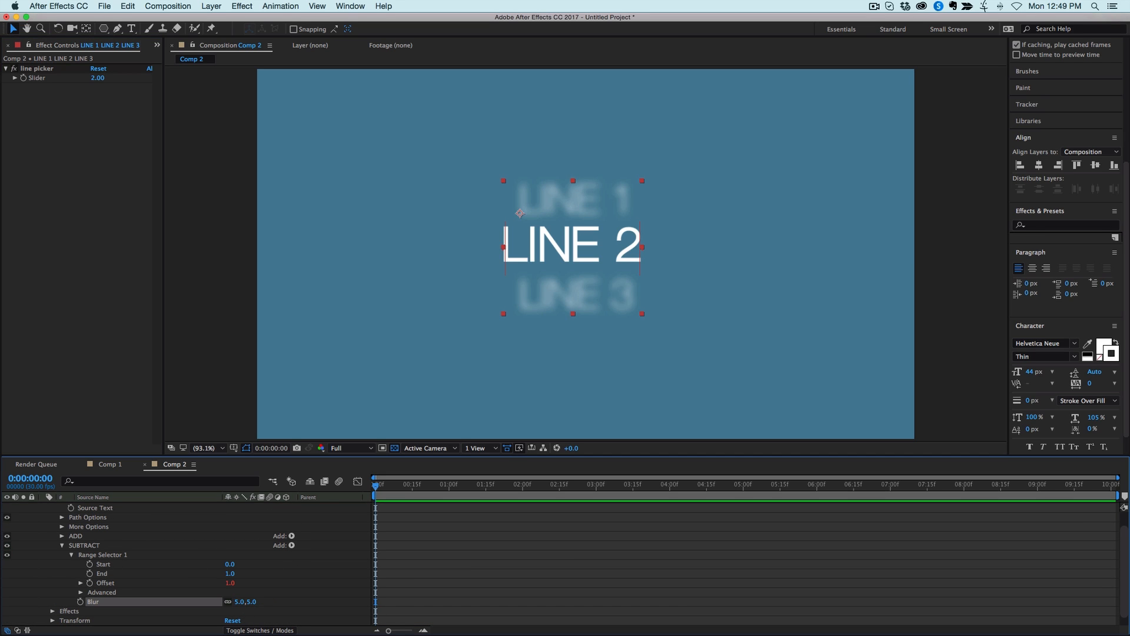
Add a Position property to the SUBTRACT animator and set its horizontal offset to 42.
{"action": "left_click", "coordinate": [291, 545]}
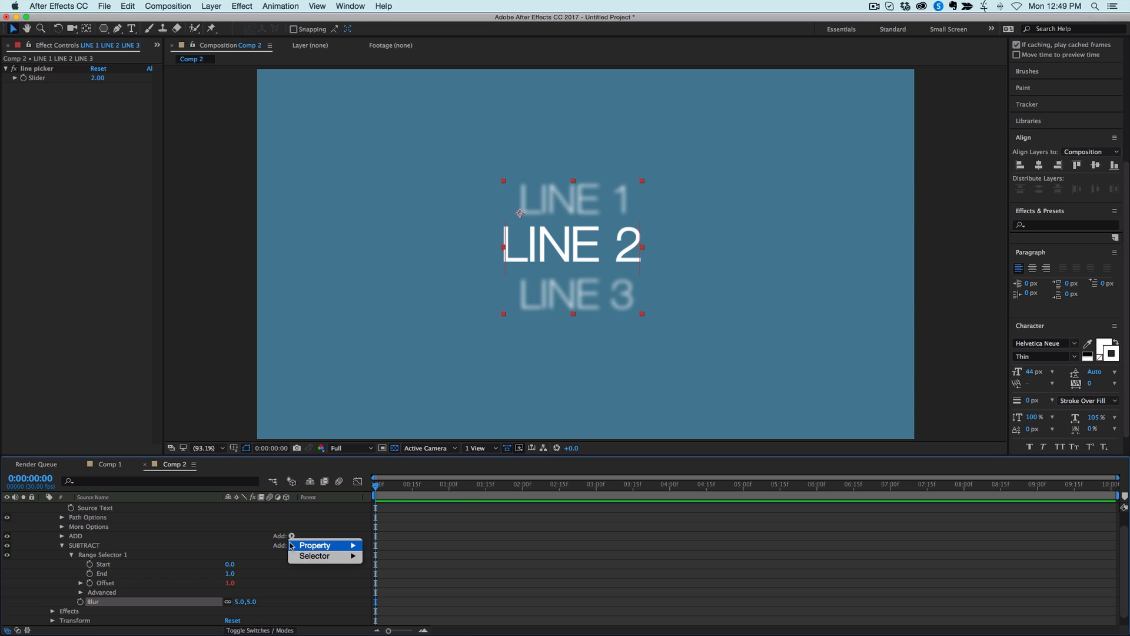
{"action": "mouse_move", "coordinate": [317, 545]}
{"action": "mouse_move", "coordinate": [402, 533]}
{"action": "left_click", "coordinate": [388, 452]}
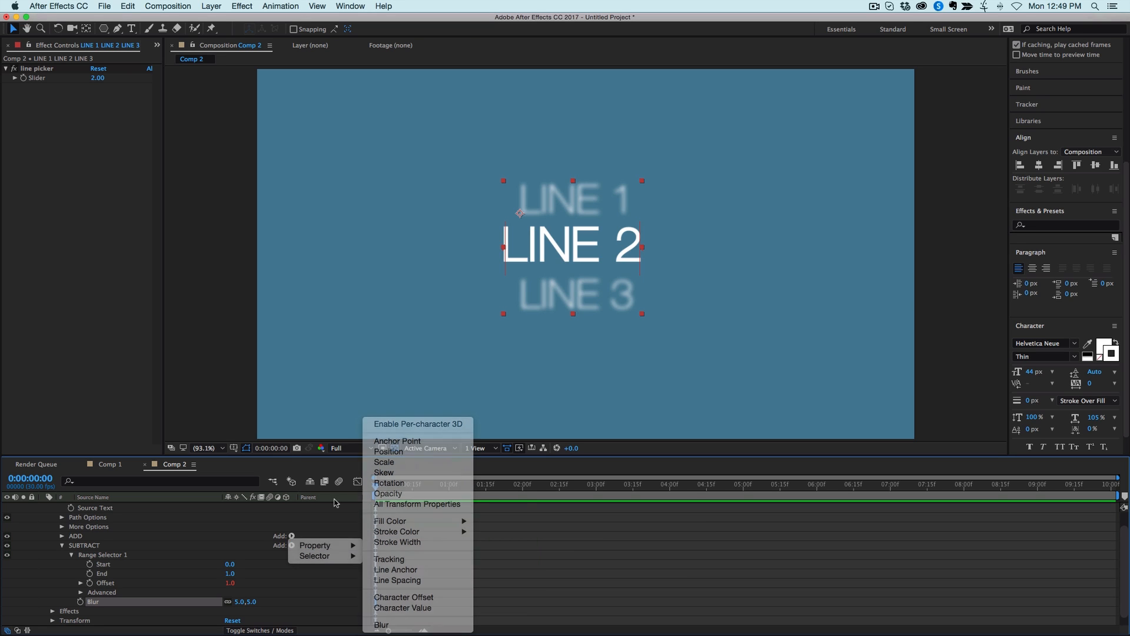
{"action": "left_click_drag", "start_coordinate": [231, 602], "coordinate": [260, 608]}
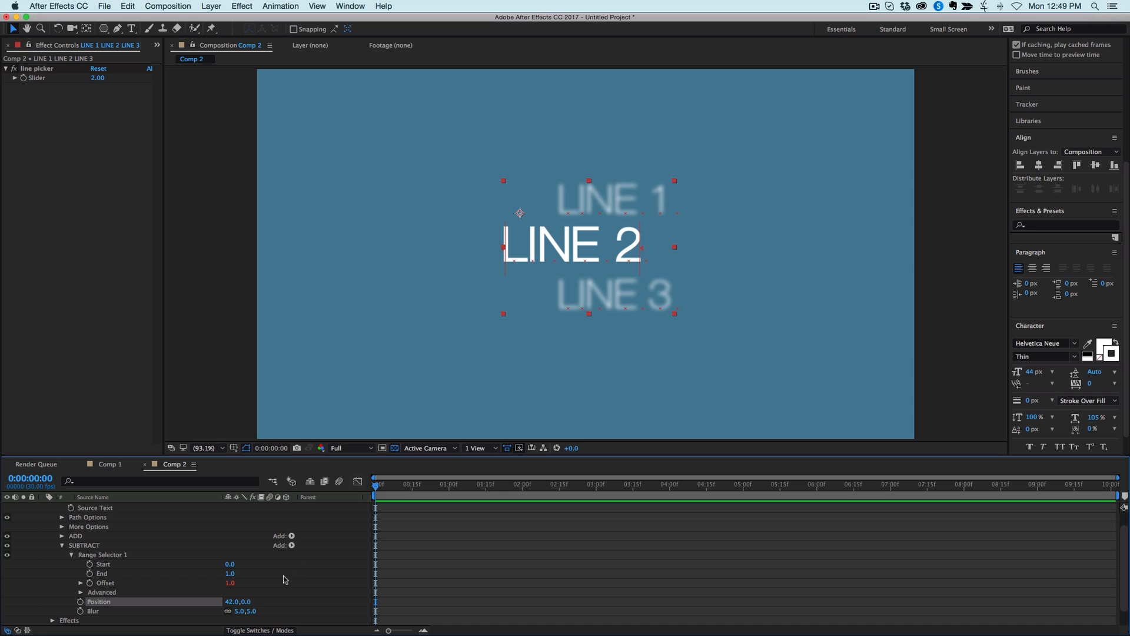
Add a Tracking property to the SUBTRACT animator and set the tracking amount to 17.
{"action": "left_click", "coordinate": [292, 545]}
{"action": "mouse_move", "coordinate": [293, 545]}
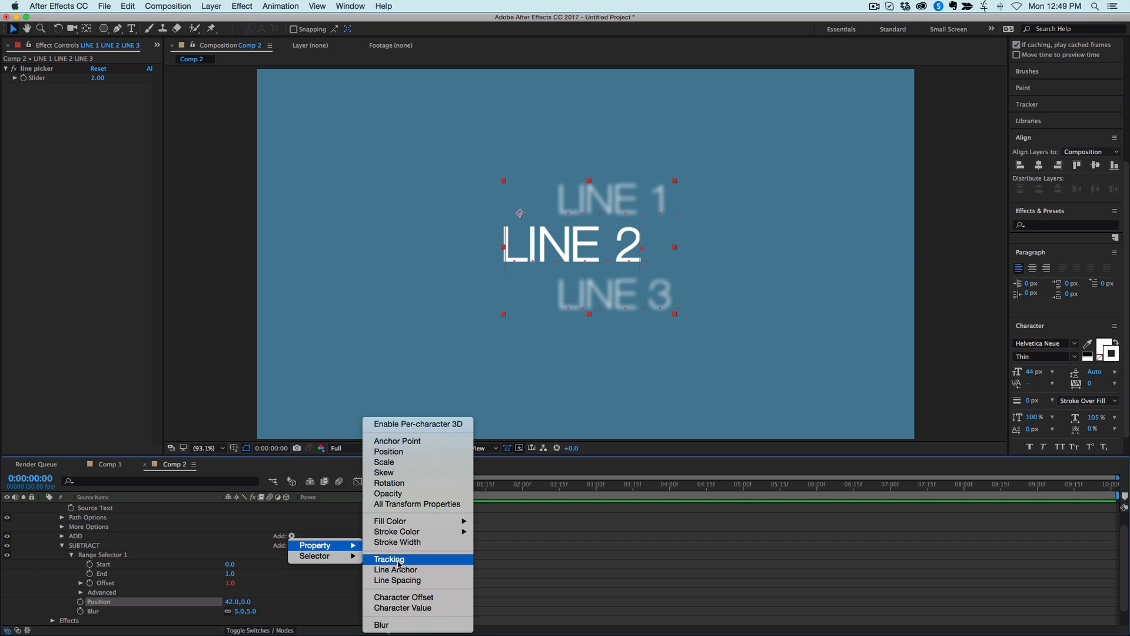
{"action": "left_click", "coordinate": [380, 558]}
{"action": "left_click_drag", "start_coordinate": [229, 622], "coordinate": [238, 621]}
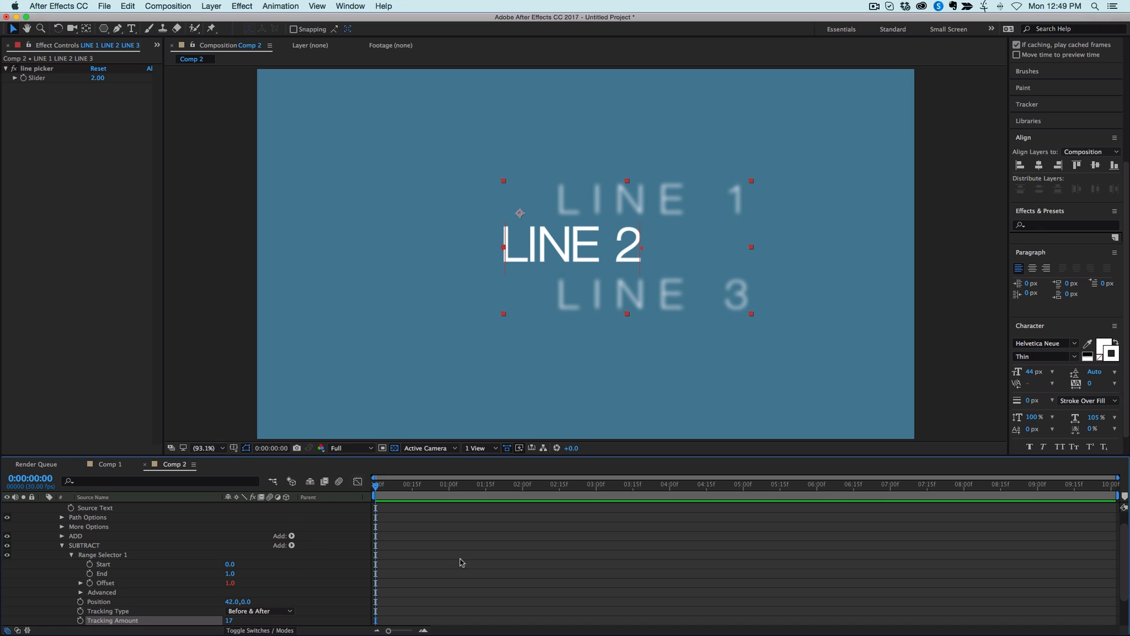
Start keyframing the text layer's line picker slider with a value of 0 at 0:00:00:21.
{"action": "scroll", "coordinate": [456, 554], "scroll_direction": "up", "scroll_amount": 1}
{"action": "left_click", "coordinate": [416, 512]}
{"action": "left_click_drag", "start_coordinate": [407, 488], "coordinate": [356, 491]}
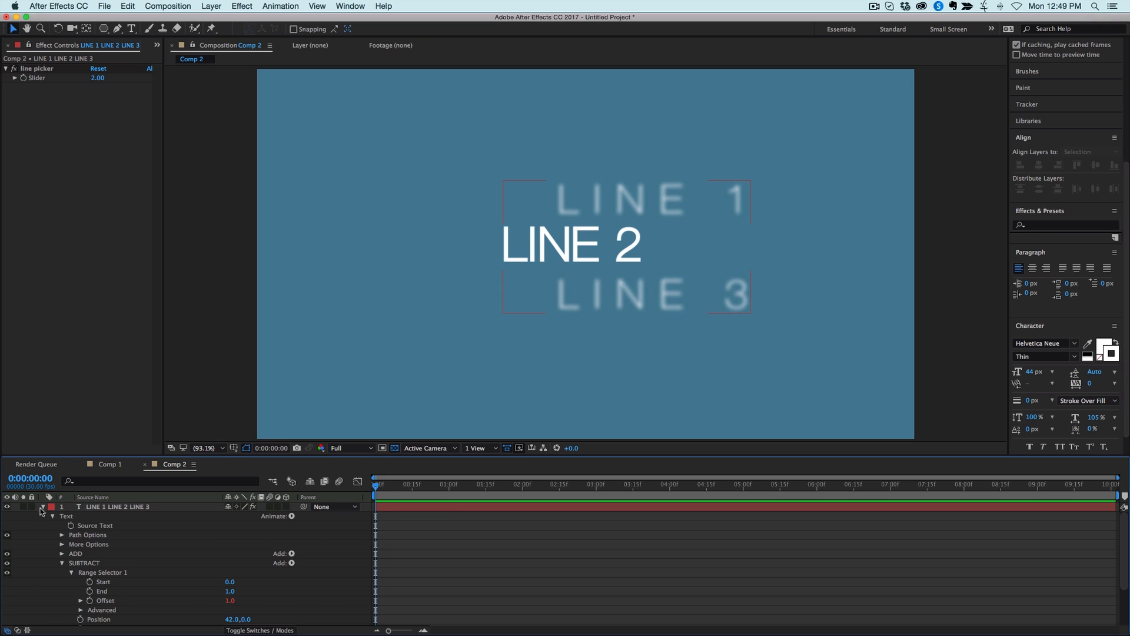
{"action": "left_click", "coordinate": [135, 508]}
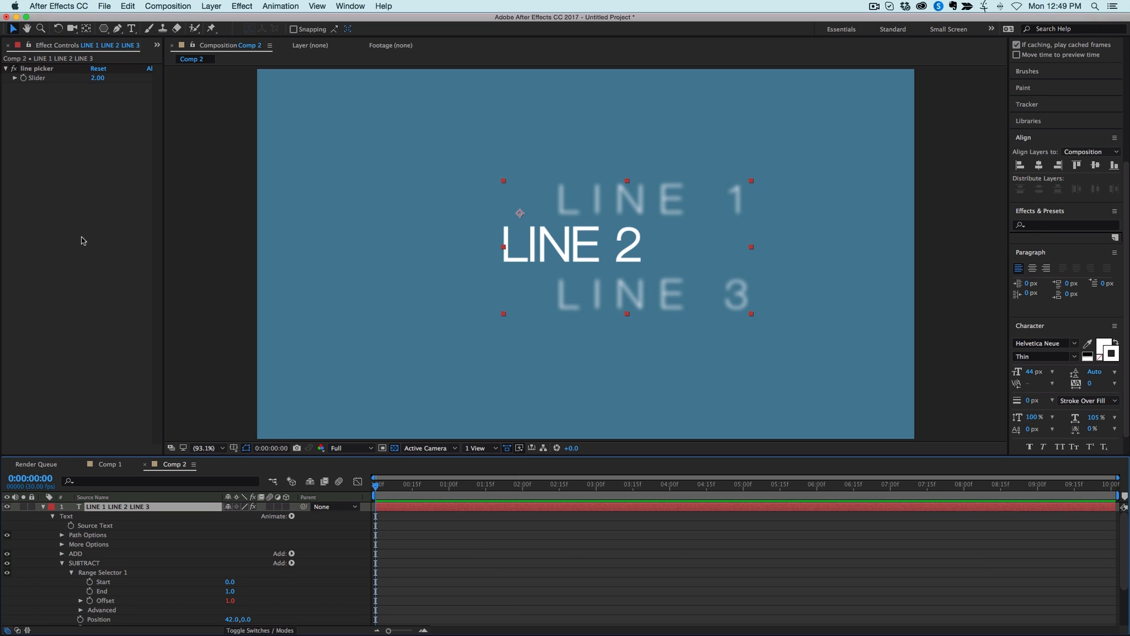
{"action": "key", "text": "space"}
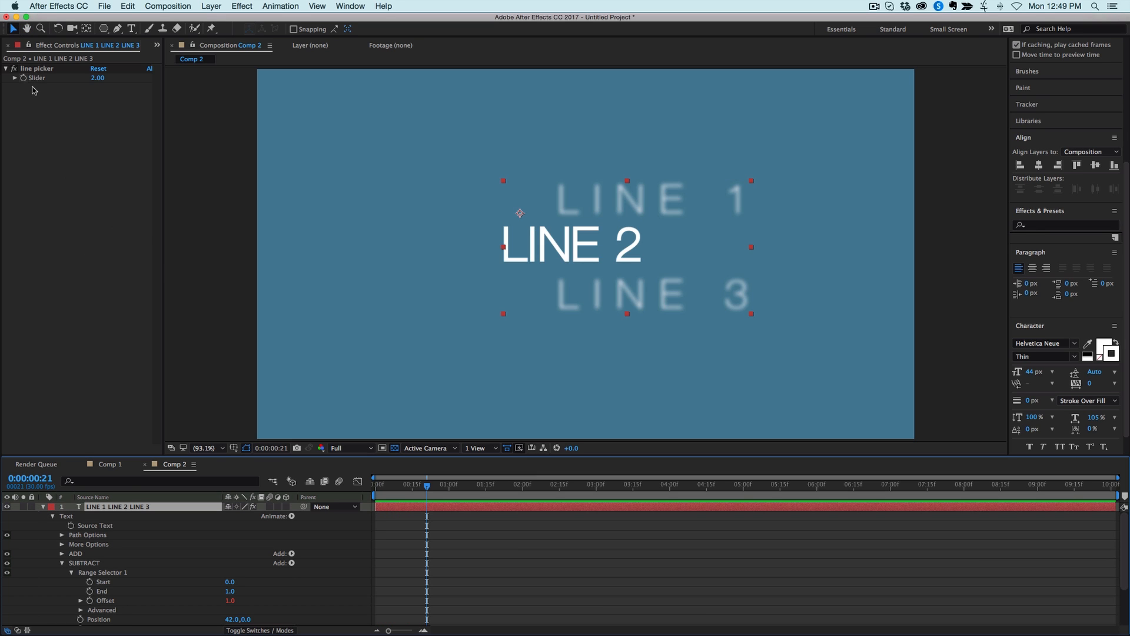
{"action": "left_click", "coordinate": [25, 81]}
{"action": "left_click", "coordinate": [97, 78]}
{"action": "key", "text": "Return"}
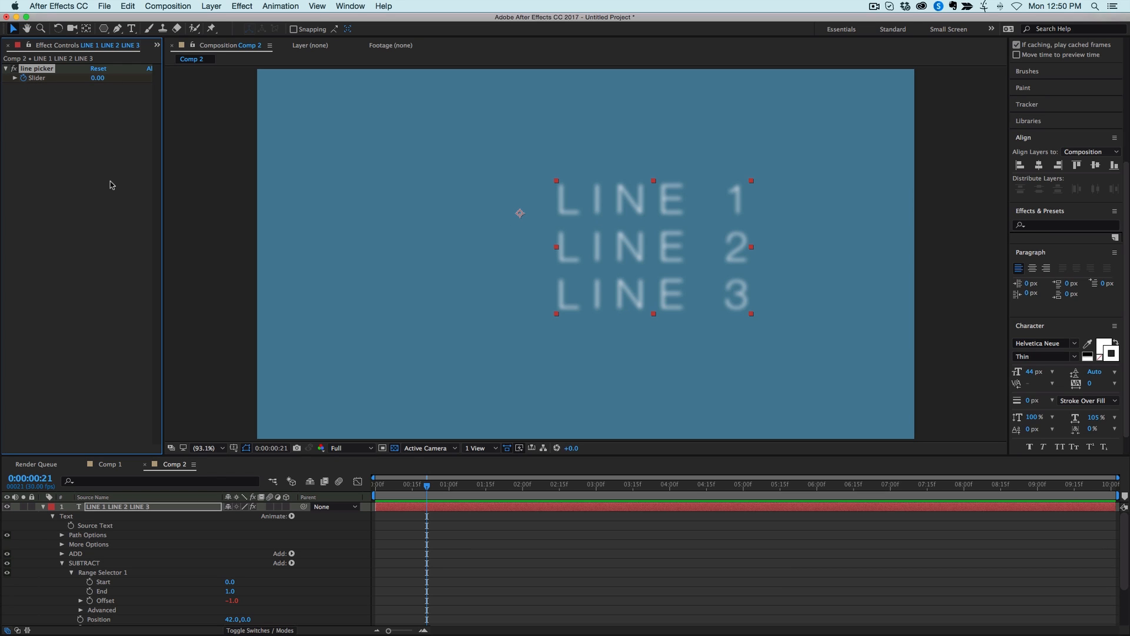
Set the line picker slider to 1 at 0:00:01:16.
{"action": "left_click", "coordinate": [98, 78]}
{"action": "type", "text": "1"}
{"action": "key", "text": "Return"}
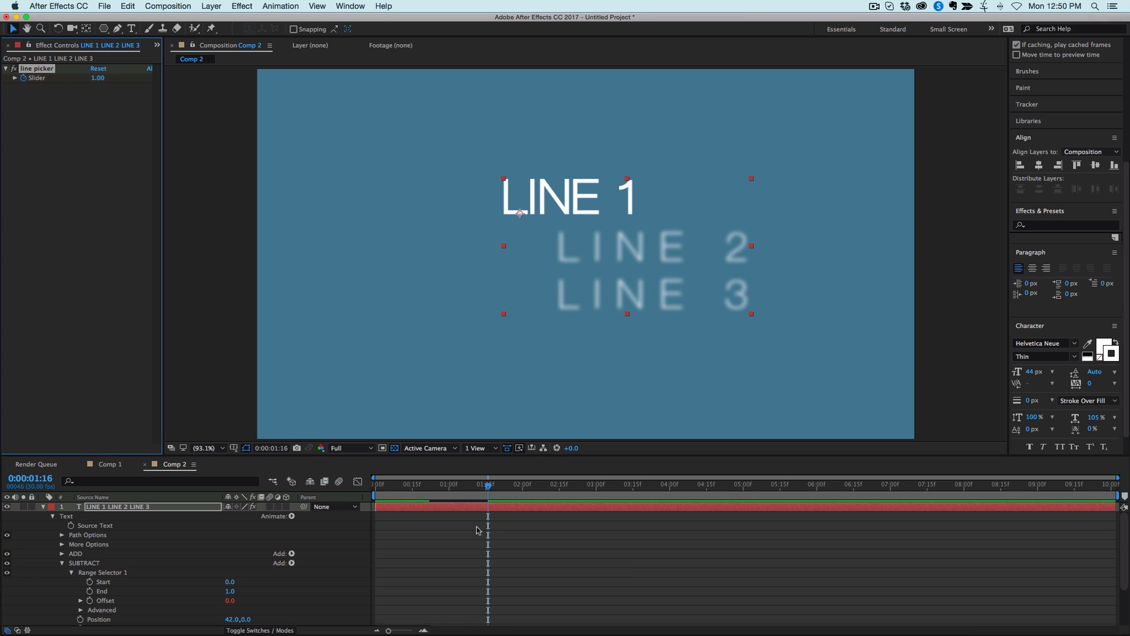
Reveal the line picker keyframes, hold the slider at 1 with a keyframe at 0:00:02:26, and set it to 2 at 0:00:03:25.
{"action": "key", "text": "space"}
{"action": "left_click", "coordinate": [586, 514]}
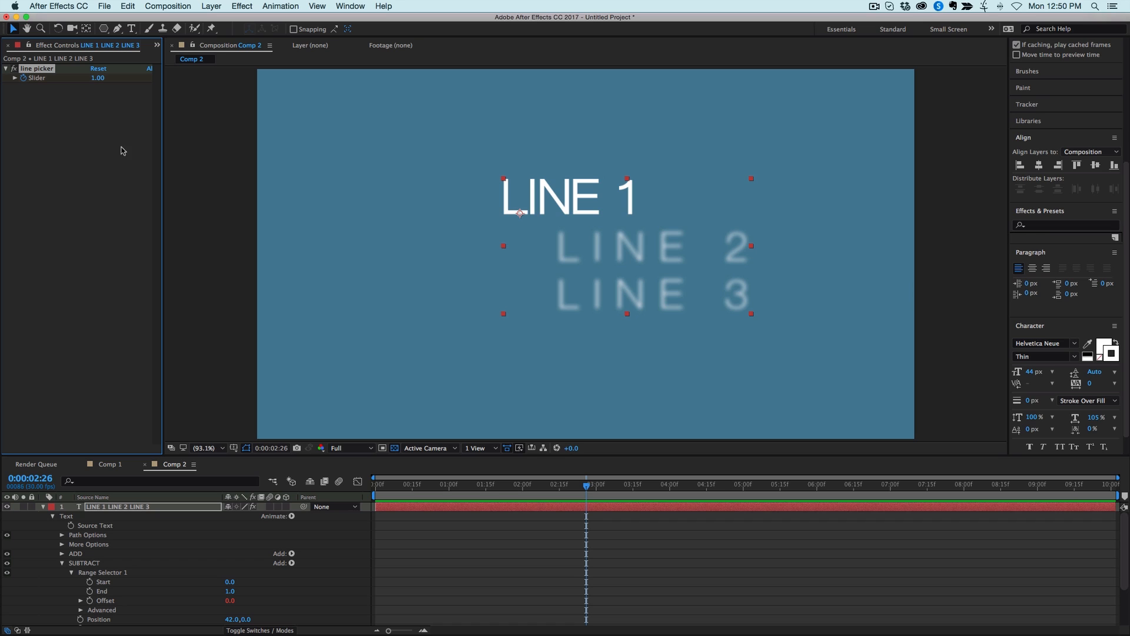
{"action": "key", "text": "u"}
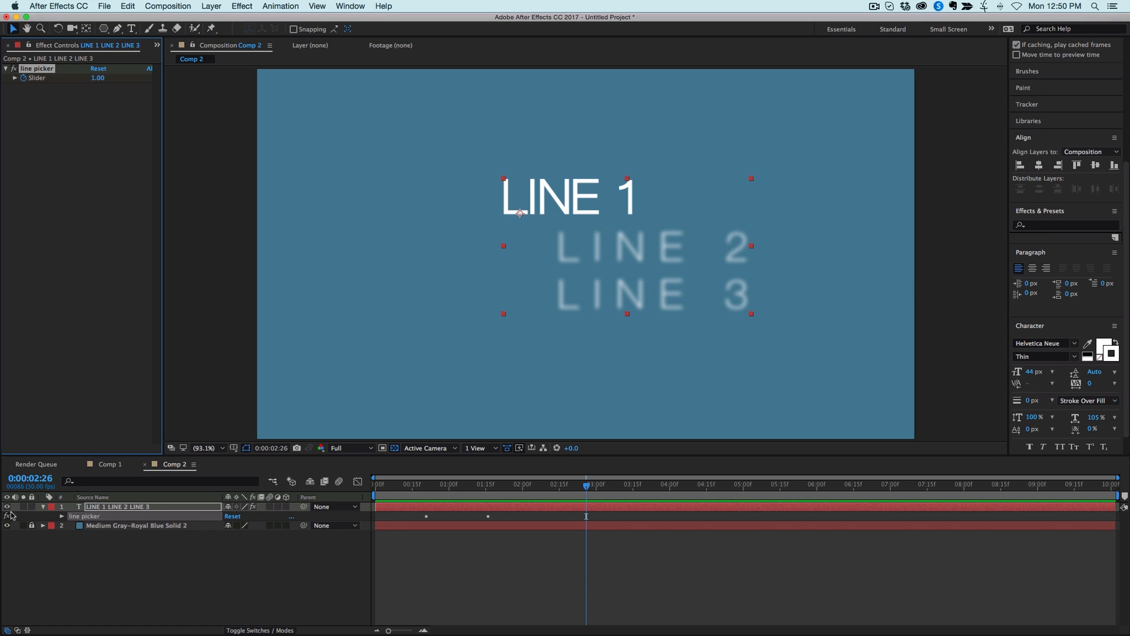
{"action": "left_click", "coordinate": [62, 516]}
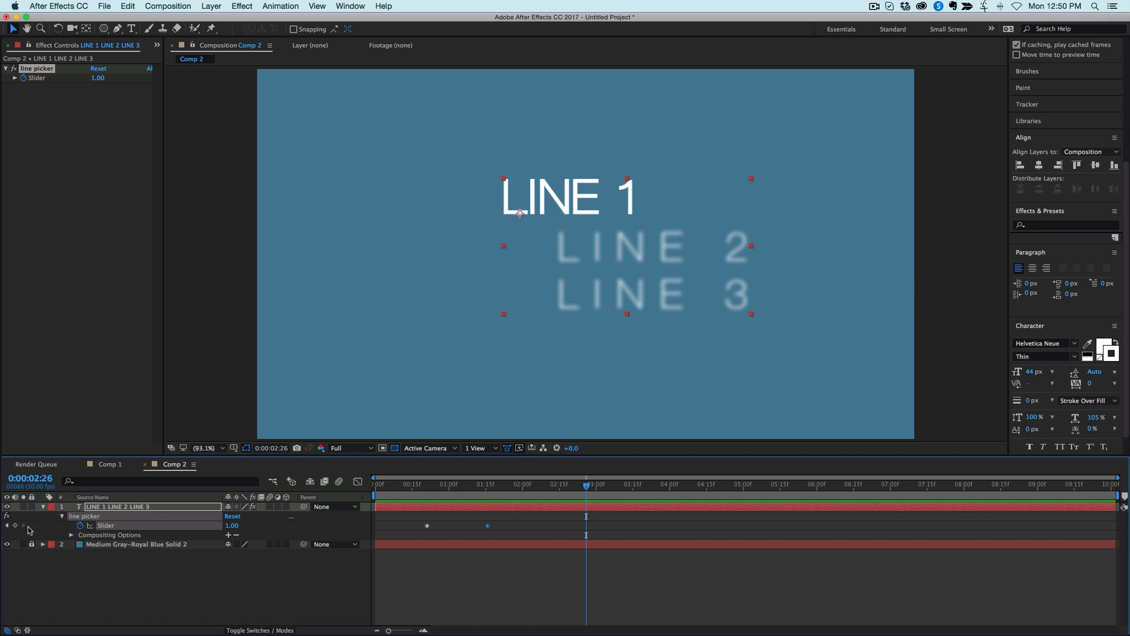
{"action": "left_click_drag", "start_coordinate": [591, 486], "coordinate": [662, 493]}
{"action": "left_click", "coordinate": [232, 525]}
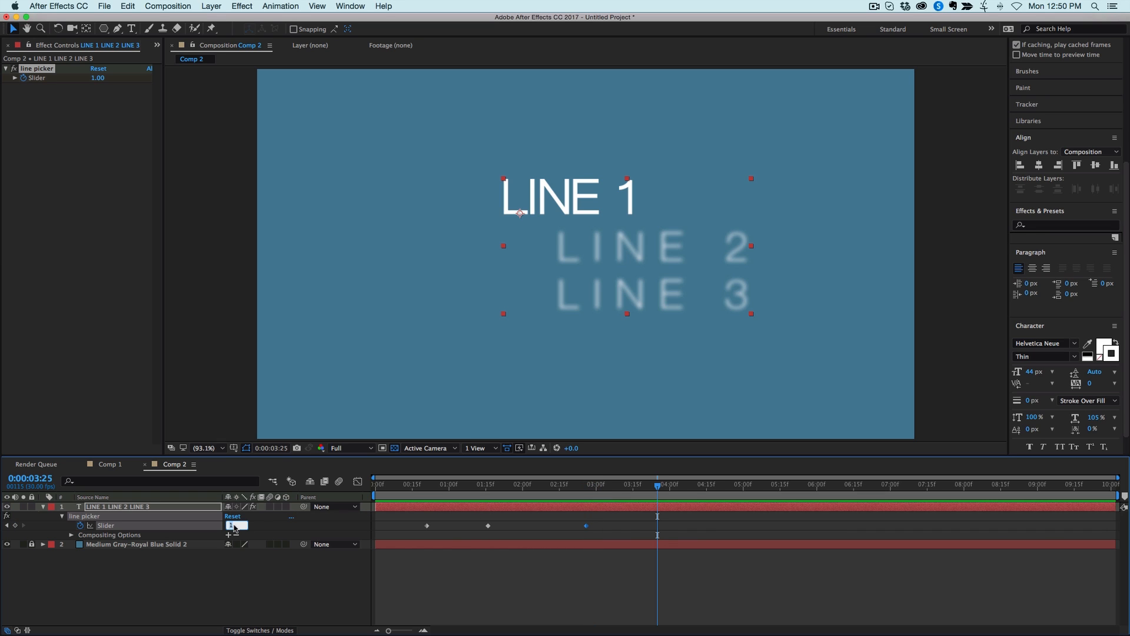
{"action": "type", "text": "2"}
{"action": "key", "text": "Return"}
Hold the line picker slider at 2 with a keyframe at about 0:00:05:15 and set it to 3 at 0:00:06:14.
{"action": "left_click_drag", "start_coordinate": [710, 492], "coordinate": [852, 491]}
{"action": "left_click", "coordinate": [15, 526]}
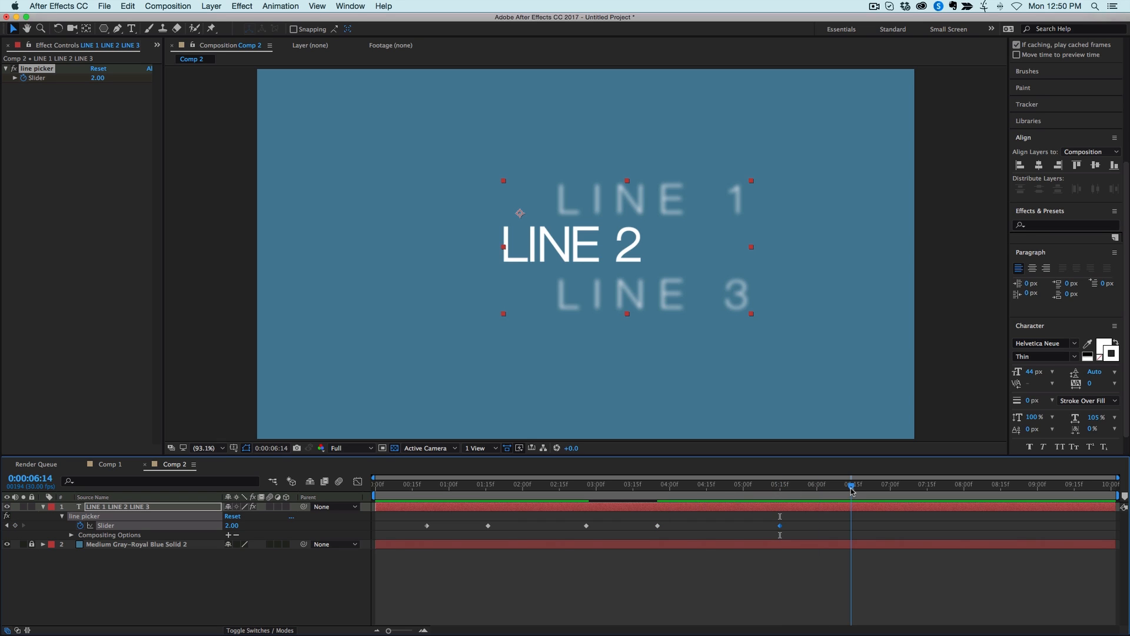
{"action": "left_click", "coordinate": [231, 526]}
{"action": "type", "text": "3"}
{"action": "key", "text": "Return"}
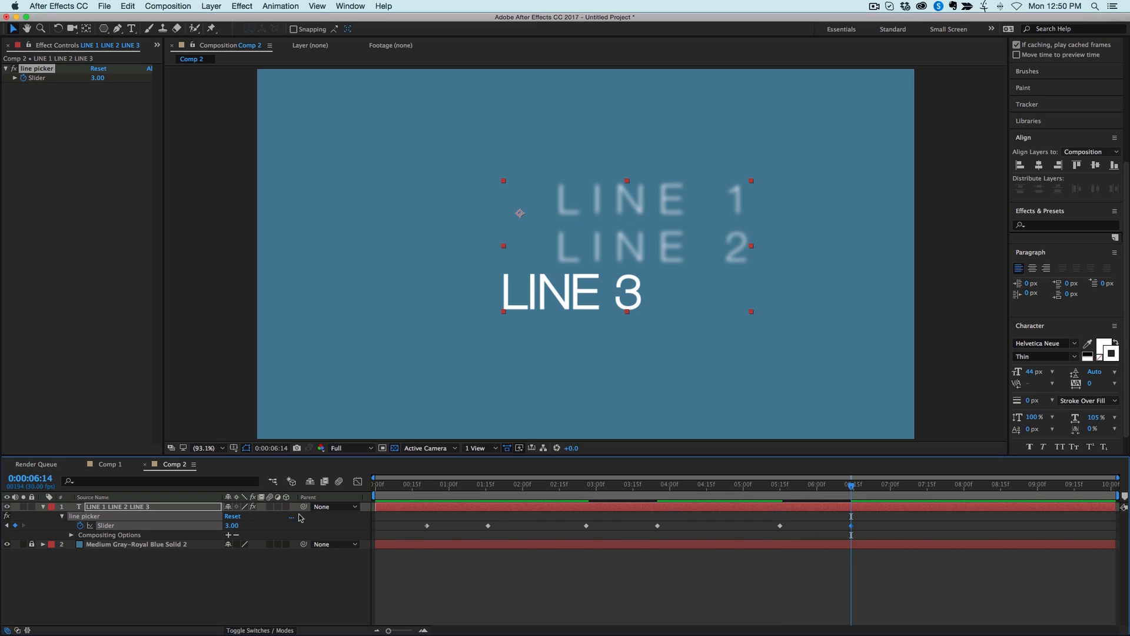
Hold the line picker slider at 3 with a keyframe at 0:00:08:23 and set it to 0 at about 0:00:09:24.
{"action": "left_click_drag", "start_coordinate": [1004, 491], "coordinate": [1022, 496]}
{"action": "left_click", "coordinate": [15, 526]}
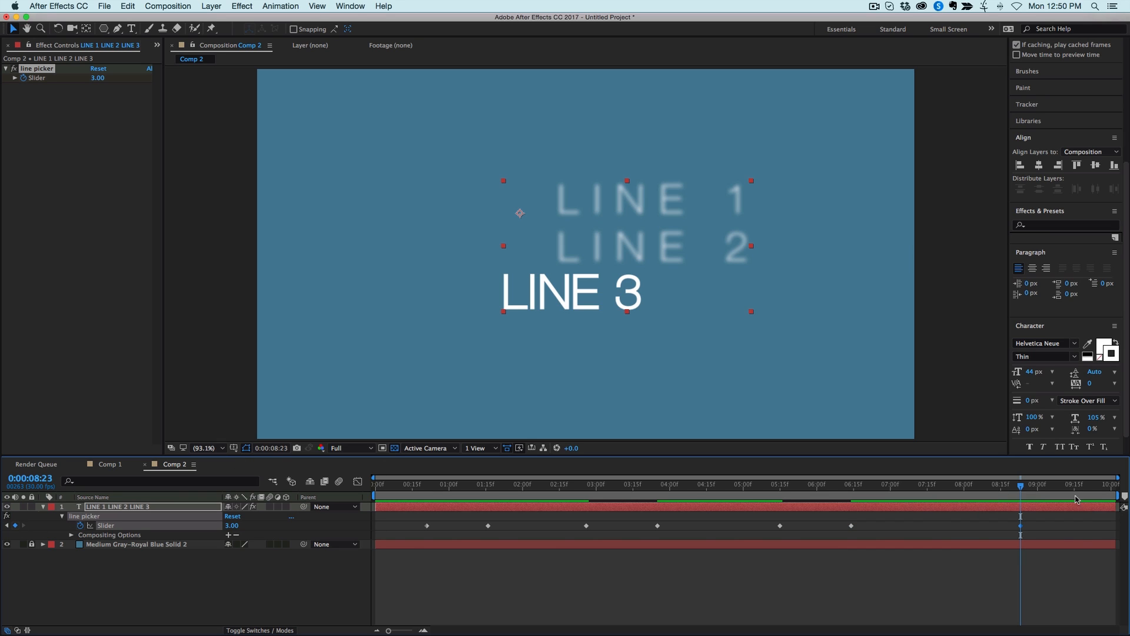
{"action": "left_click_drag", "start_coordinate": [1075, 493], "coordinate": [1096, 492]}
{"action": "left_click", "coordinate": [231, 526]}
{"action": "type", "text": "0"}
{"action": "key", "text": "Return"}
Play back the line highlight animation and park the current time at 0:00:02:12.
{"action": "key", "text": "space"}
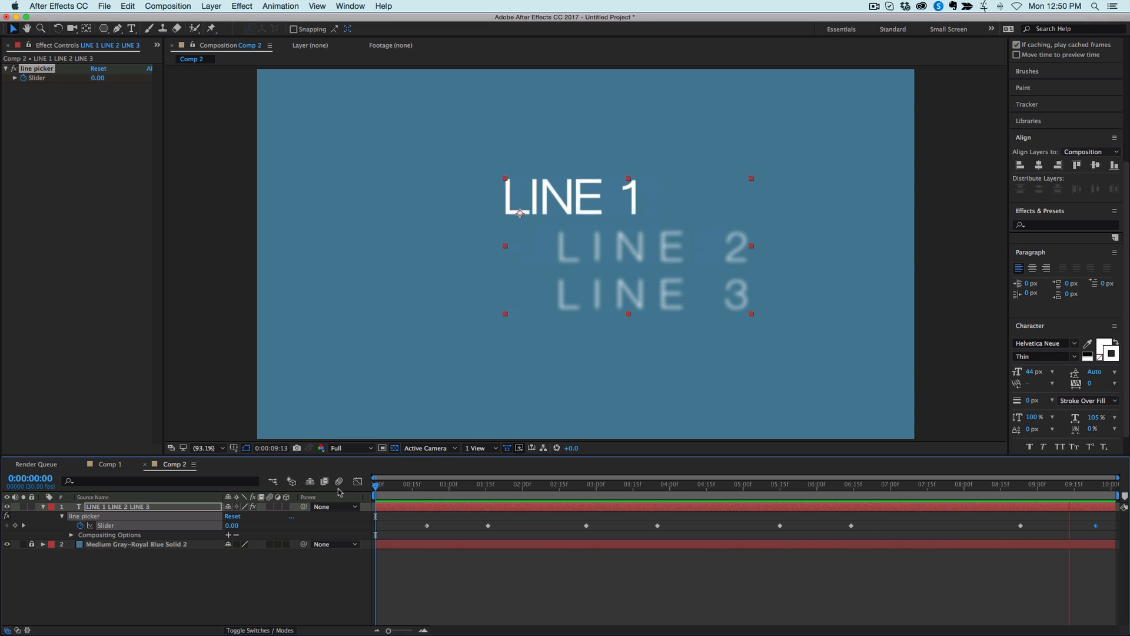
{"action": "left_click_drag", "start_coordinate": [500, 483], "coordinate": [550, 498]}
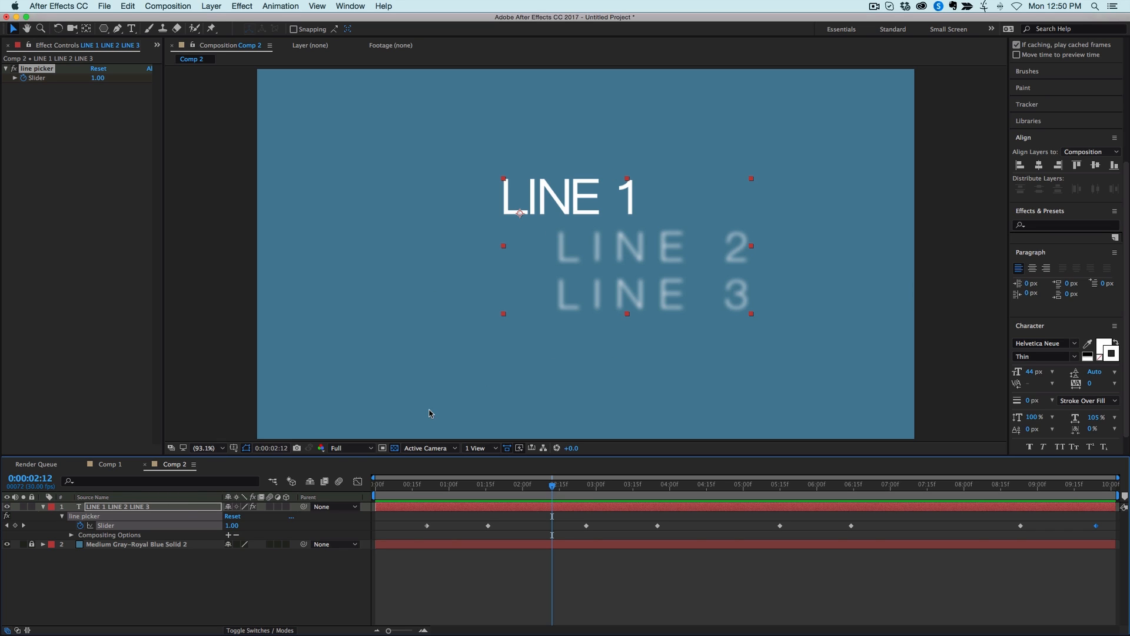
Set the stroke width of the ADD animator to 3.
{"action": "left_click", "coordinate": [43, 507]}
{"action": "left_click", "coordinate": [43, 507]}
{"action": "left_click", "coordinate": [53, 517]}
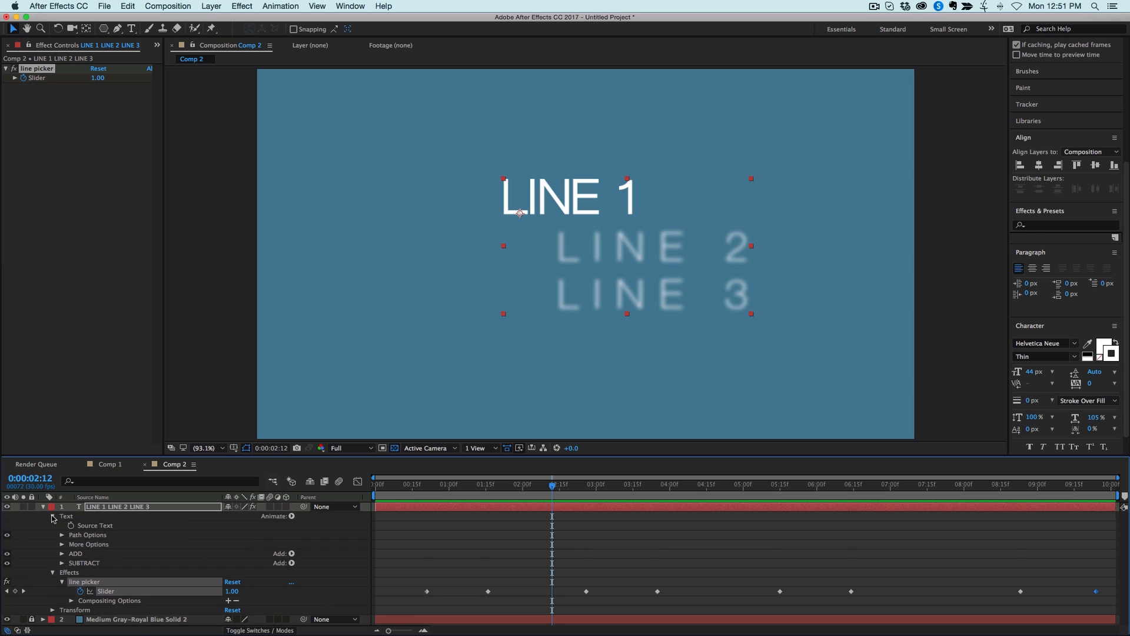
{"action": "left_click", "coordinate": [76, 554]}
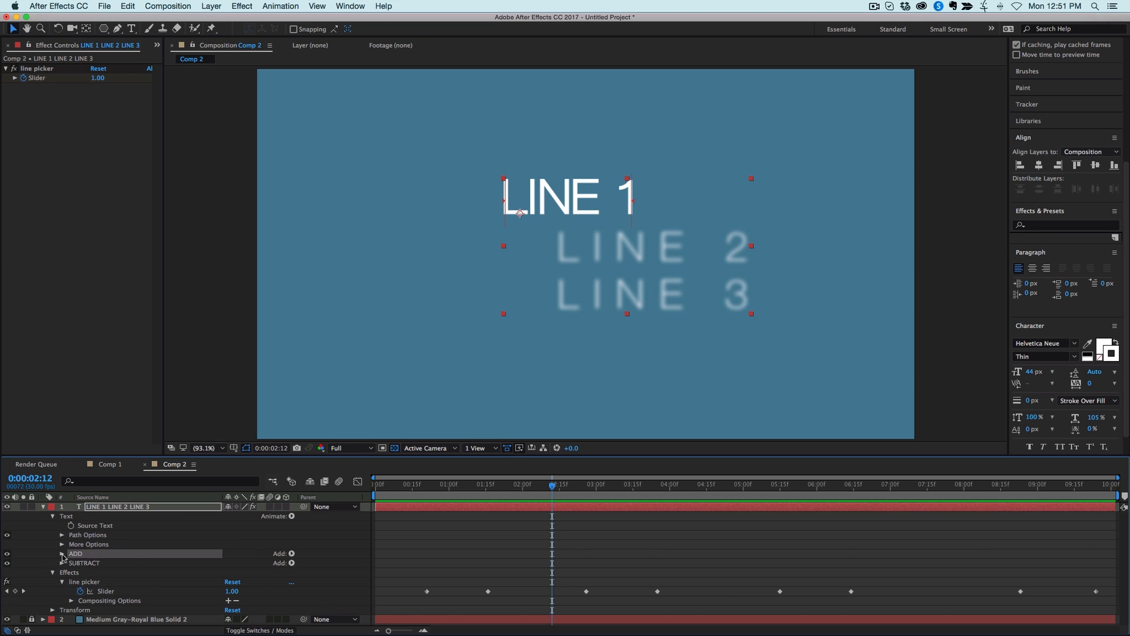
{"action": "left_click", "coordinate": [62, 553]}
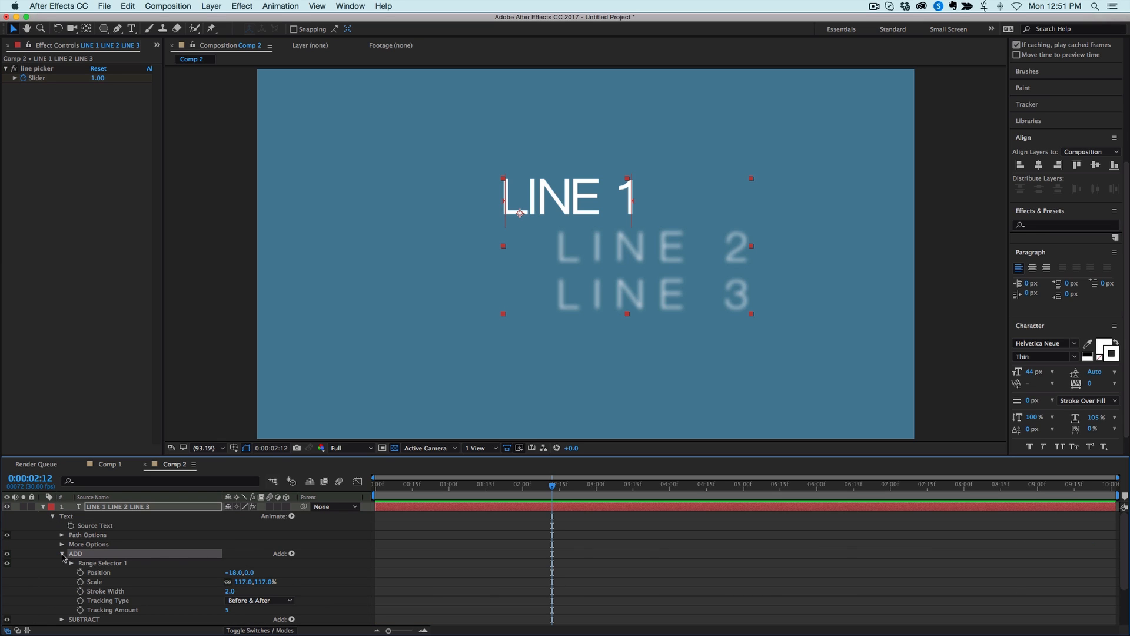
{"action": "left_click", "coordinate": [230, 590]}
{"action": "type", "text": "3"}
{"action": "key", "text": "Return"}
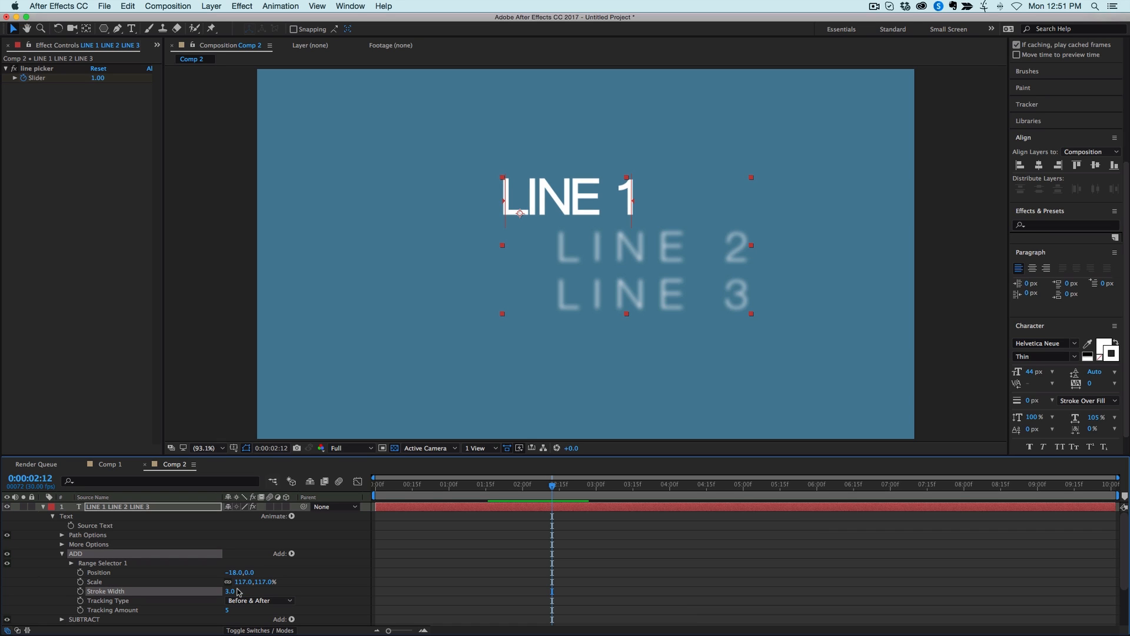
Add a Skew property to the ADD animator and set the skew to 11.
{"action": "left_click", "coordinate": [293, 554]}
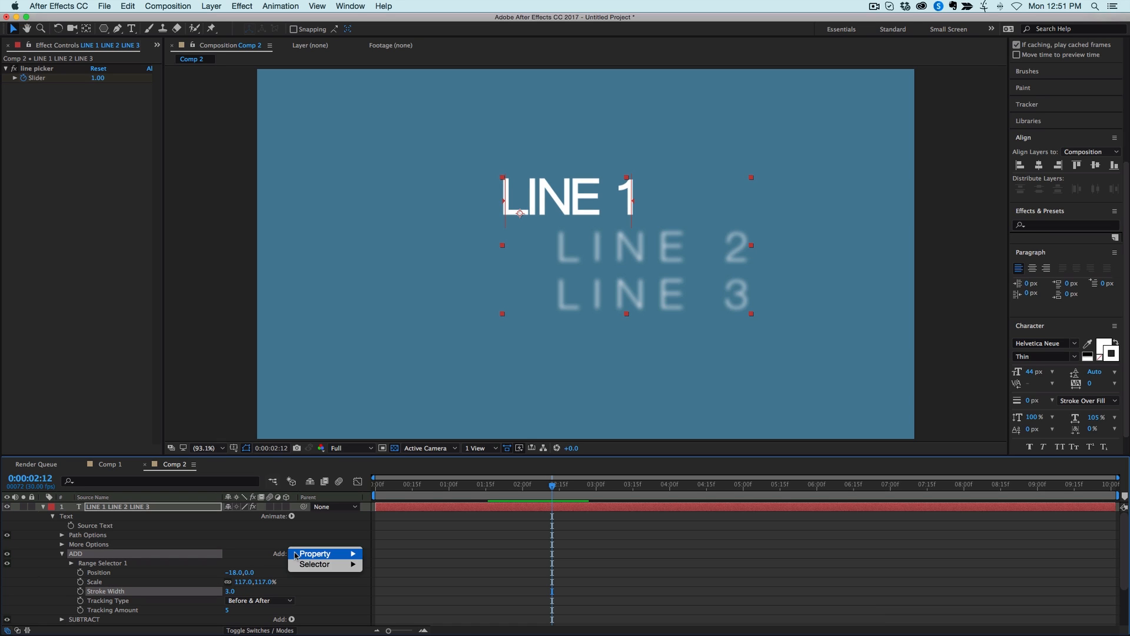
{"action": "mouse_move", "coordinate": [295, 556]}
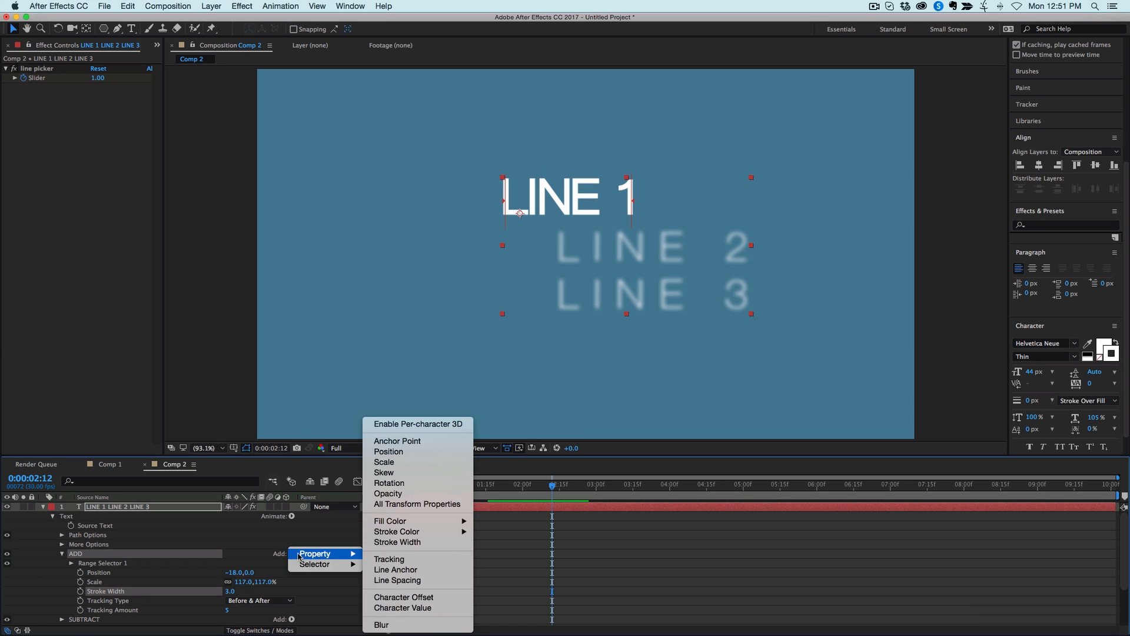
{"action": "left_click", "coordinate": [386, 472]}
{"action": "left_click", "coordinate": [230, 592]}
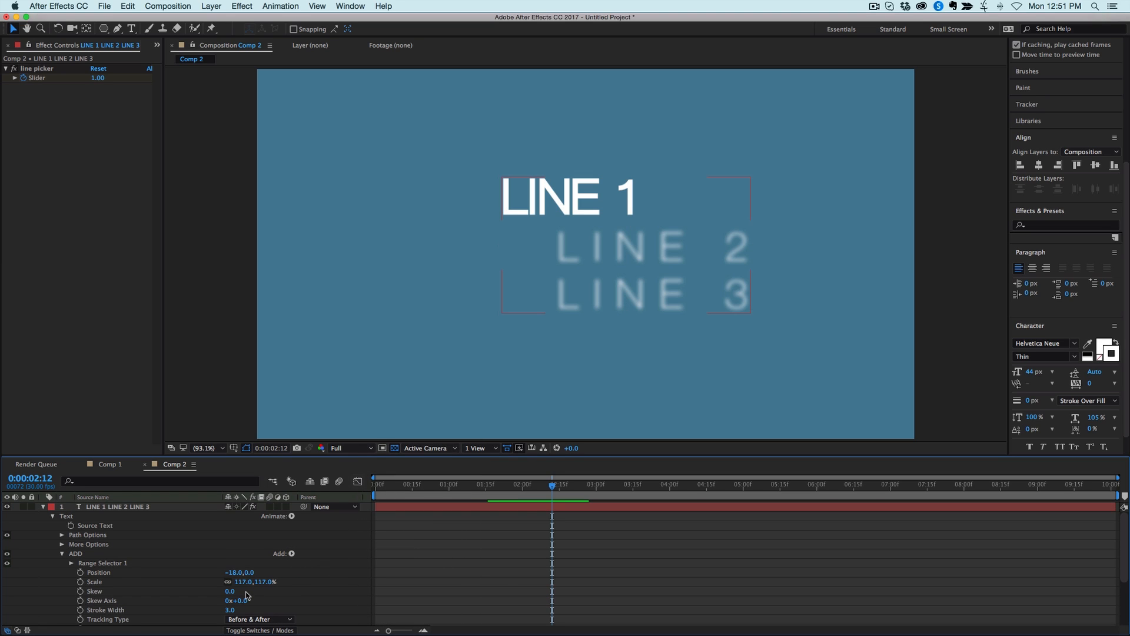
{"action": "type", "text": "10"}
{"action": "key", "text": "Return"}
{"action": "left_click_drag", "start_coordinate": [234, 593], "coordinate": [234, 593]}
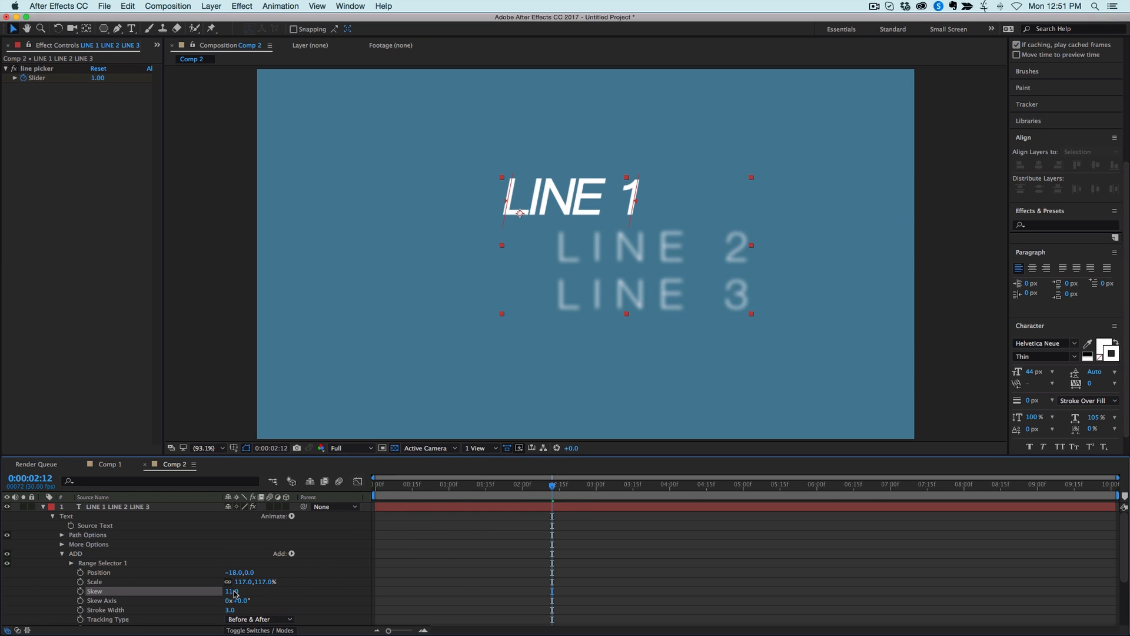
Add an Opacity property to the SUBTRACT animator and set it to 48%.
{"action": "scroll", "coordinate": [307, 583], "scroll_direction": "down", "scroll_amount": 3}
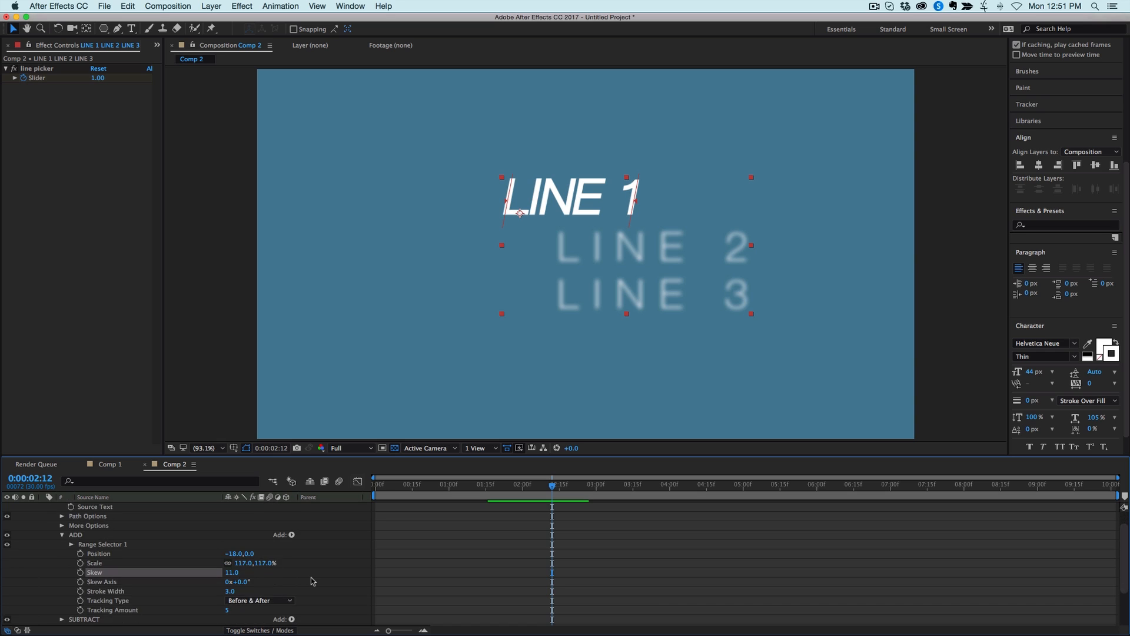
{"action": "left_click", "coordinate": [63, 584]}
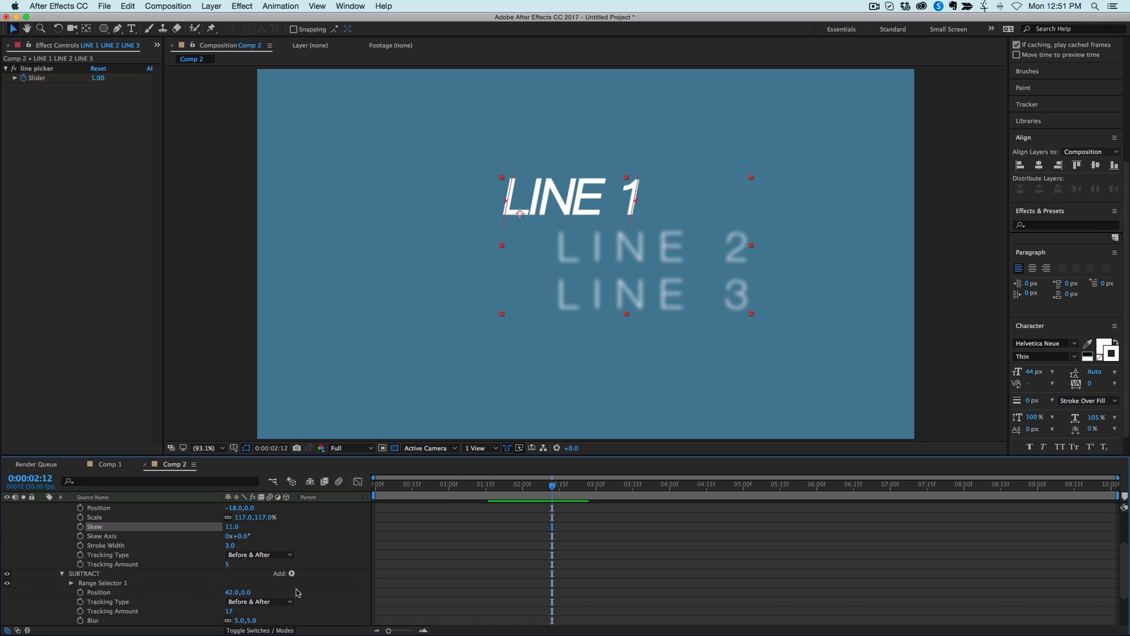
{"action": "left_click", "coordinate": [292, 575]}
{"action": "mouse_move", "coordinate": [329, 576]}
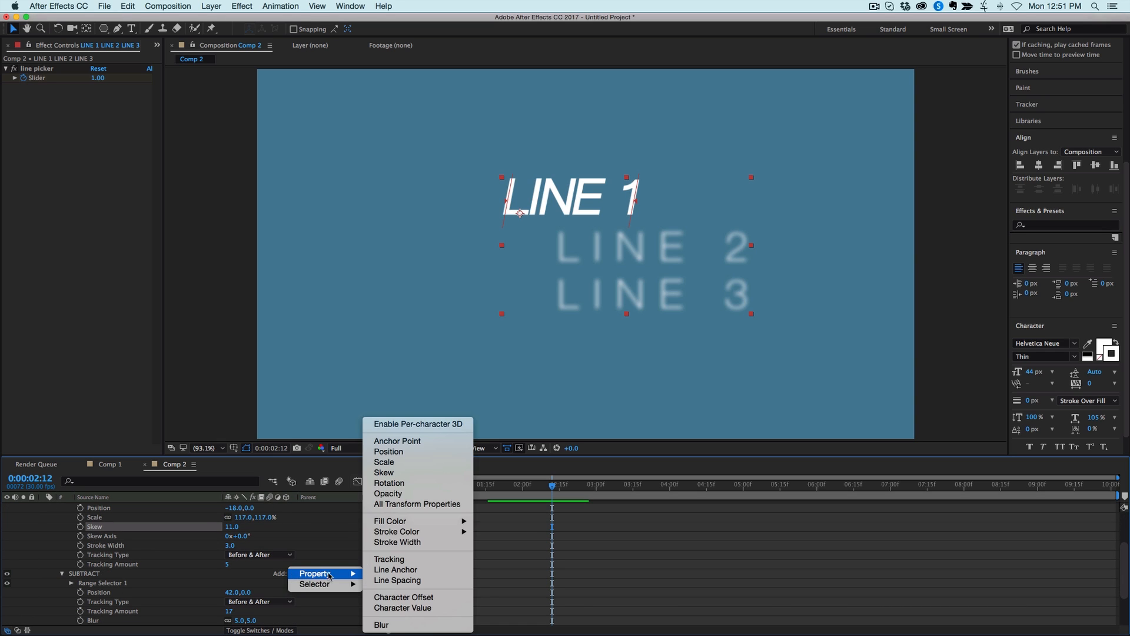
{"action": "left_click", "coordinate": [394, 494]}
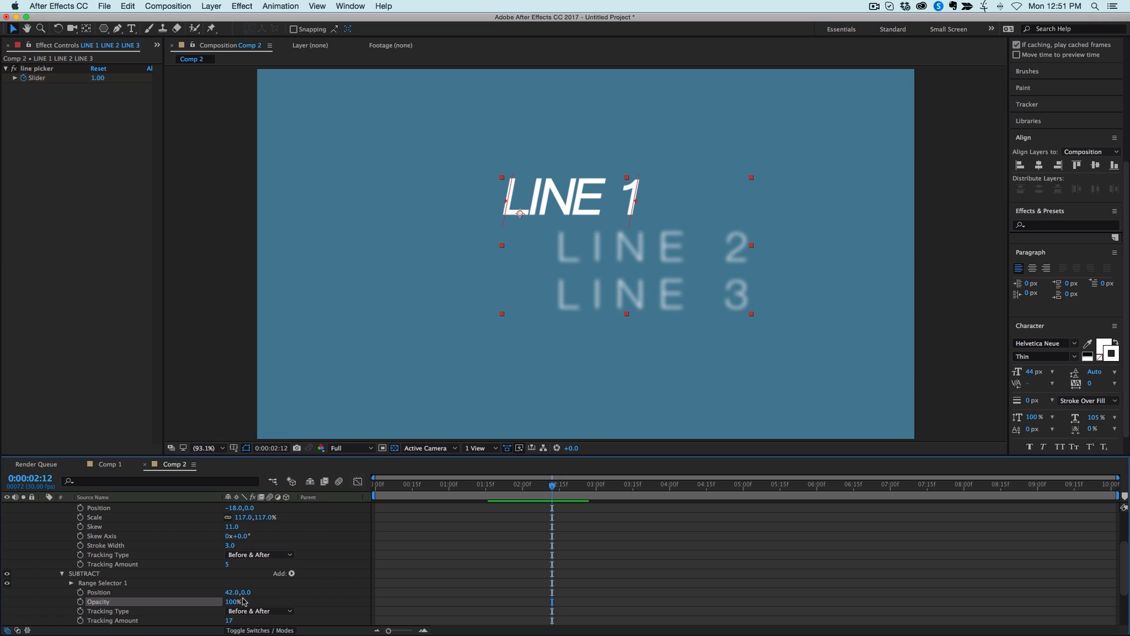
{"action": "left_click_drag", "start_coordinate": [232, 602], "coordinate": [208, 603]}
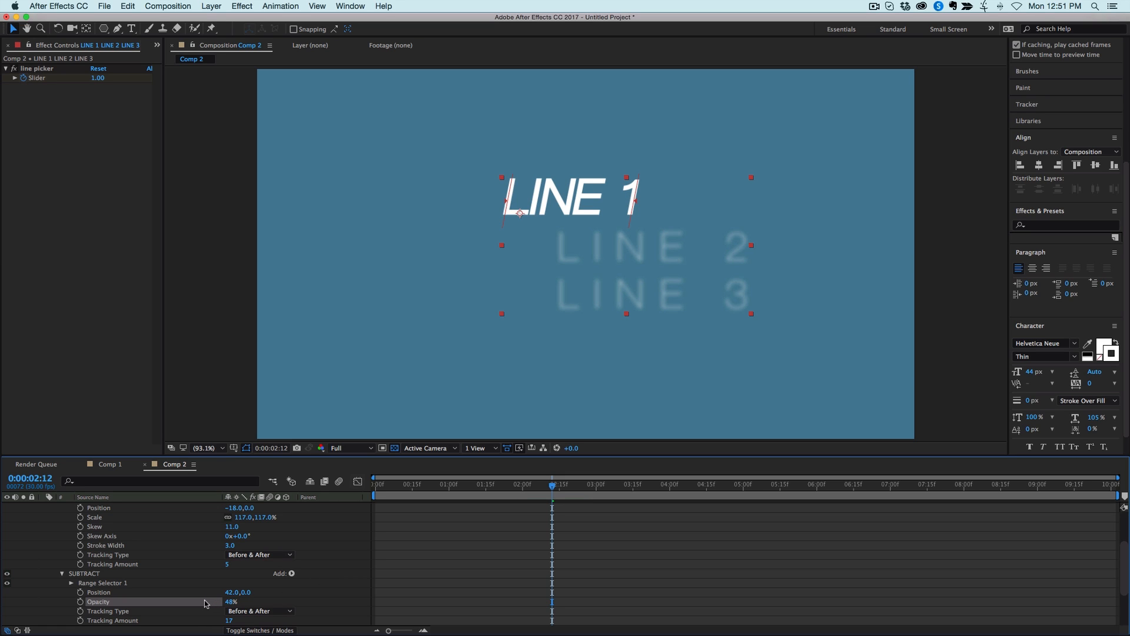
Set the SUBTRACT animator's blur to 7 and preview the line highlight animation.
{"action": "scroll", "coordinate": [299, 583], "scroll_direction": "down", "scroll_amount": 5}
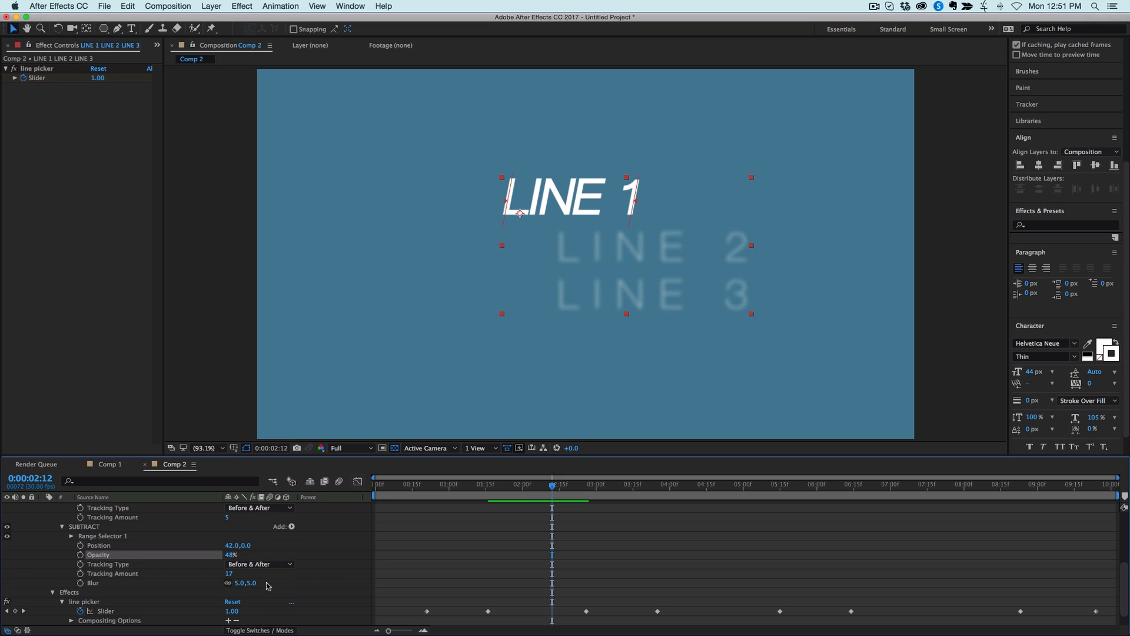
{"action": "left_click", "coordinate": [237, 584]}
{"action": "type", "text": "7"}
{"action": "key", "text": "Return"}
{"action": "left_click", "coordinate": [600, 571]}
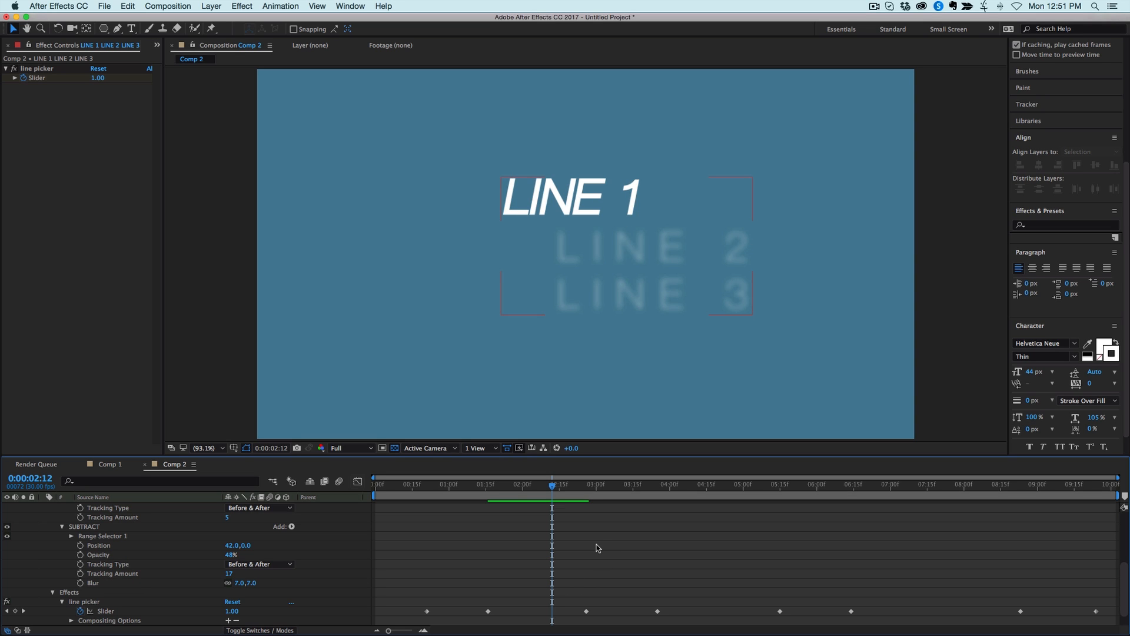
{"action": "key", "text": "space"}
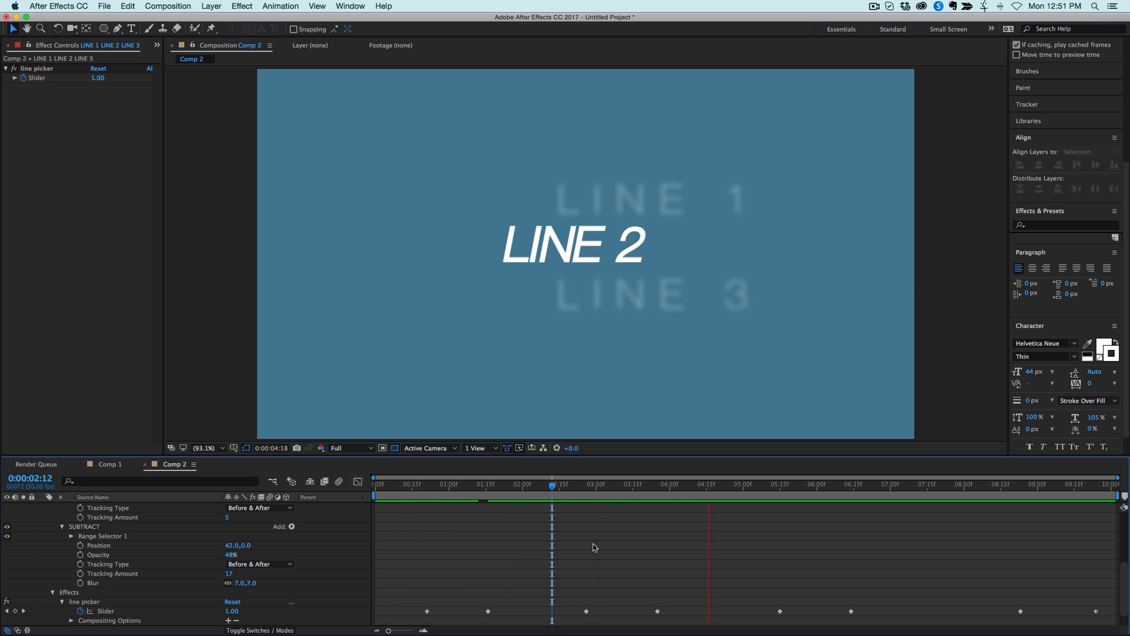
{"action": "key", "text": "space"}
Set Ease High to 67% in the advanced options of the SUBTRACT animator's range selector.
{"action": "scroll", "coordinate": [174, 555], "scroll_direction": "up", "scroll_amount": 3}
{"action": "scroll", "coordinate": [174, 555], "scroll_direction": "down", "scroll_amount": 2}
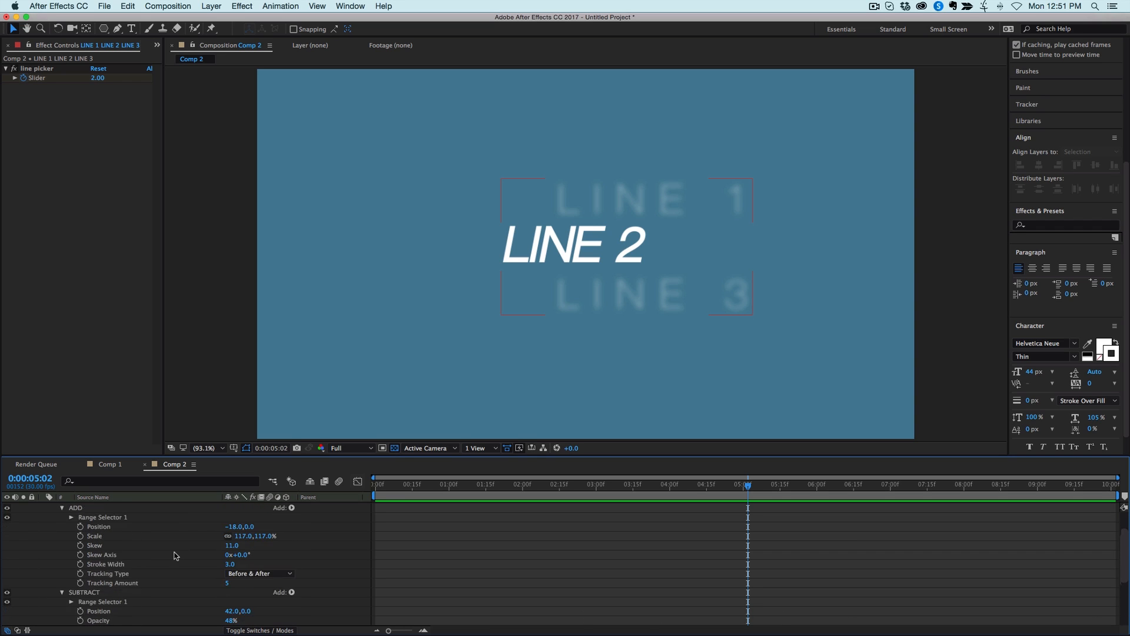
{"action": "scroll", "coordinate": [174, 555], "scroll_direction": "down", "scroll_amount": 3}
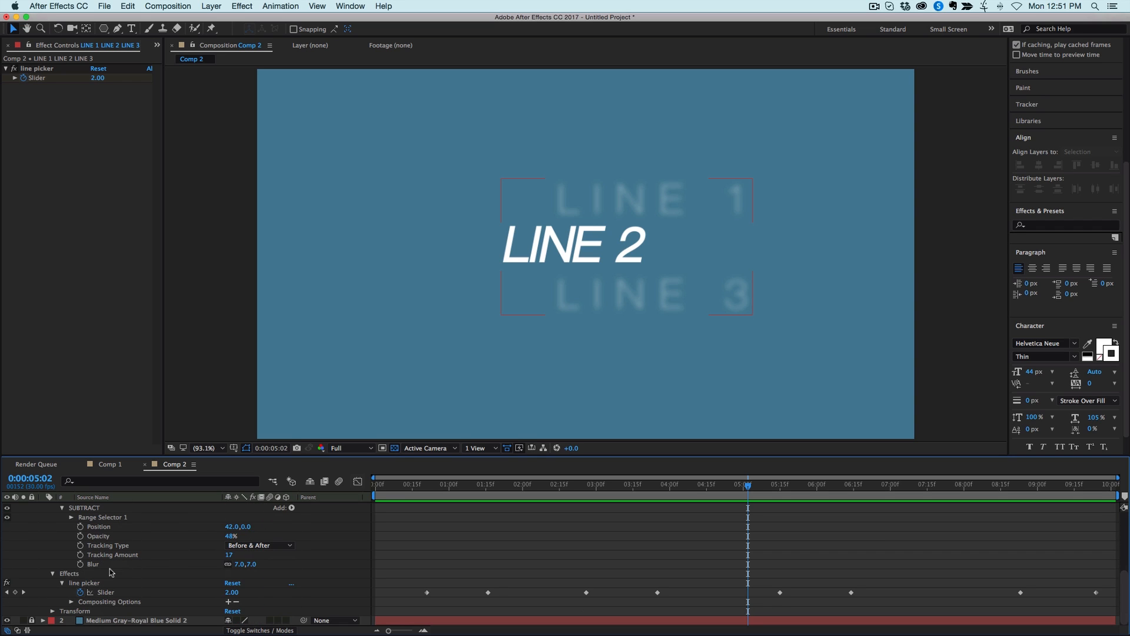
{"action": "scroll", "coordinate": [104, 568], "scroll_direction": "up", "scroll_amount": 1}
{"action": "scroll", "coordinate": [103, 567], "scroll_direction": "up", "scroll_amount": 2}
{"action": "left_click", "coordinate": [72, 545]}
{"action": "scroll", "coordinate": [83, 575], "scroll_direction": "down", "scroll_amount": 1}
{"action": "left_click", "coordinate": [83, 574]}
{"action": "scroll", "coordinate": [81, 565], "scroll_direction": "down", "scroll_amount": 4}
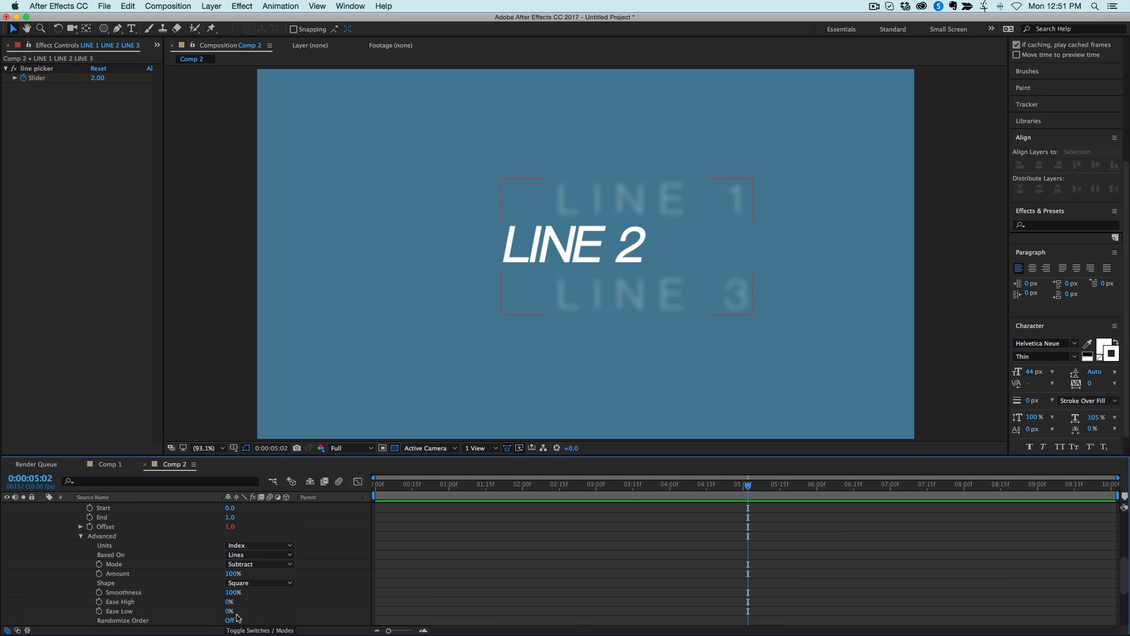
{"action": "left_click_drag", "start_coordinate": [230, 602], "coordinate": [270, 606]}
Play back the eased line highlight animation from the start of the composition.
{"action": "key", "text": "space"}
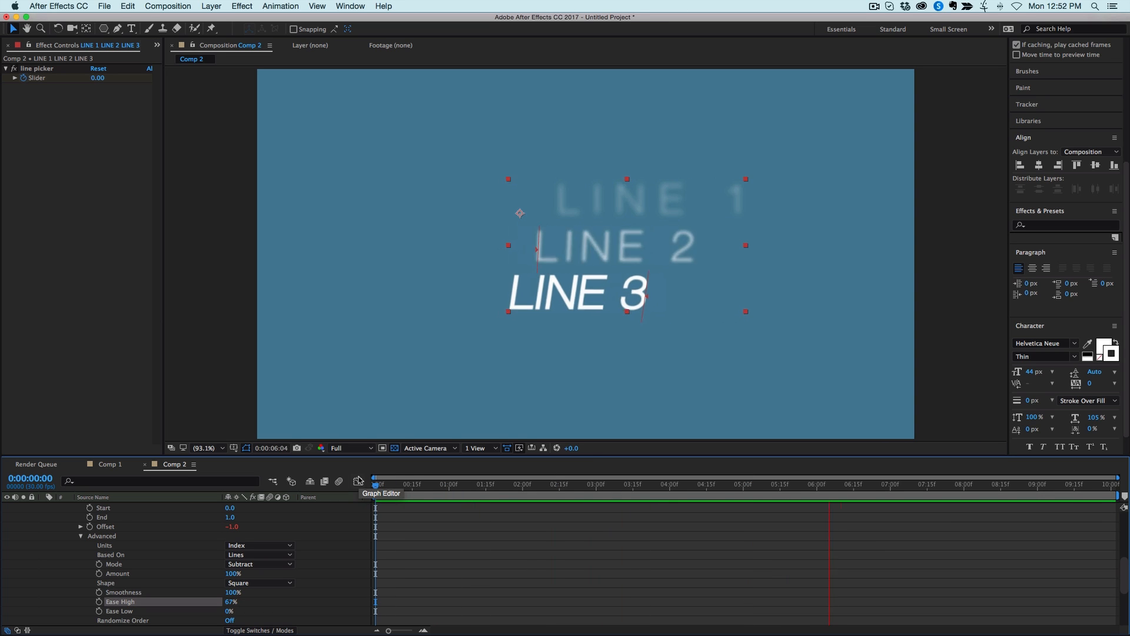
{"action": "left_click_drag", "start_coordinate": [509, 488], "coordinate": [371, 489]}
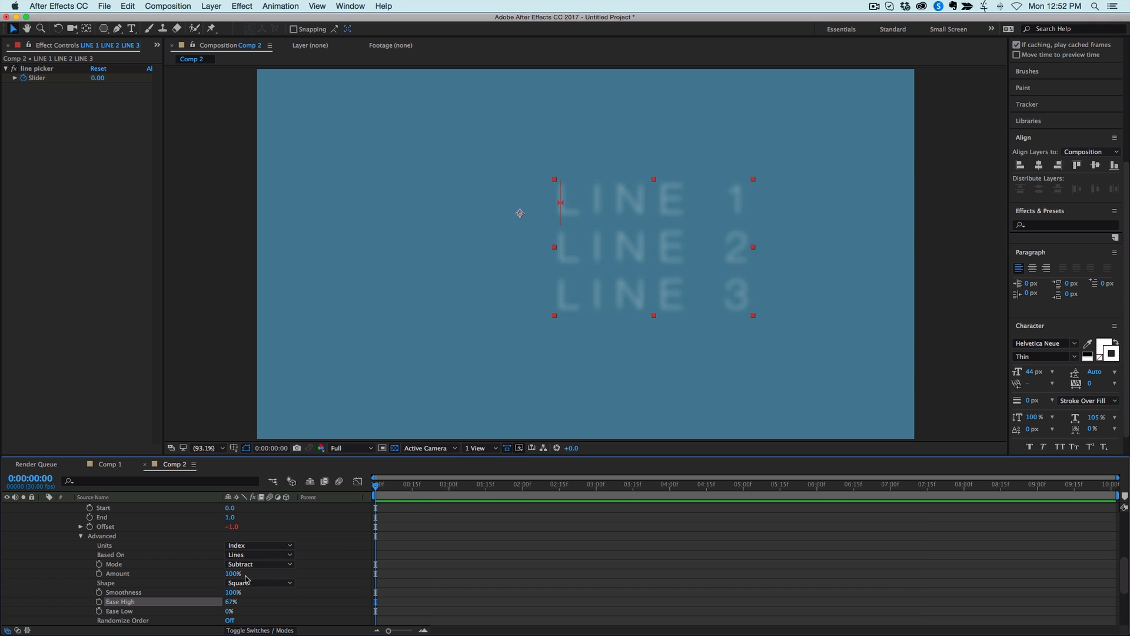
{"action": "scroll", "coordinate": [453, 543], "scroll_direction": "down", "scroll_amount": 5}
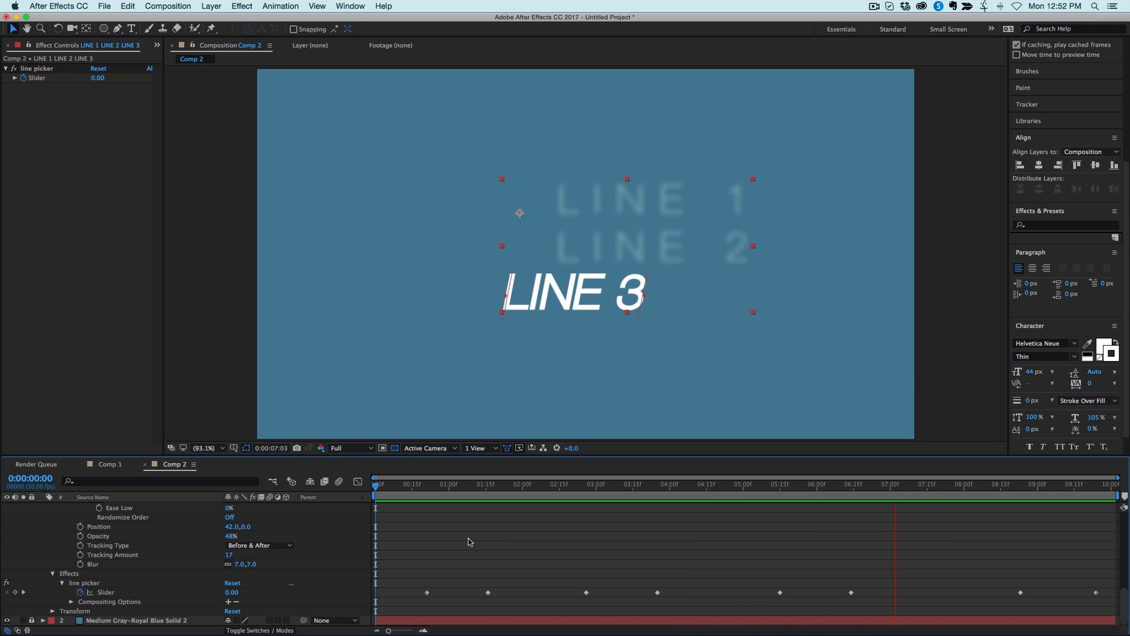
{"action": "key", "text": "space"}
Collapse the text layer's properties and look at the arrow example in Comp 1 before returning to Comp 2.
{"action": "scroll", "coordinate": [507, 528], "scroll_direction": "up", "scroll_amount": 5}
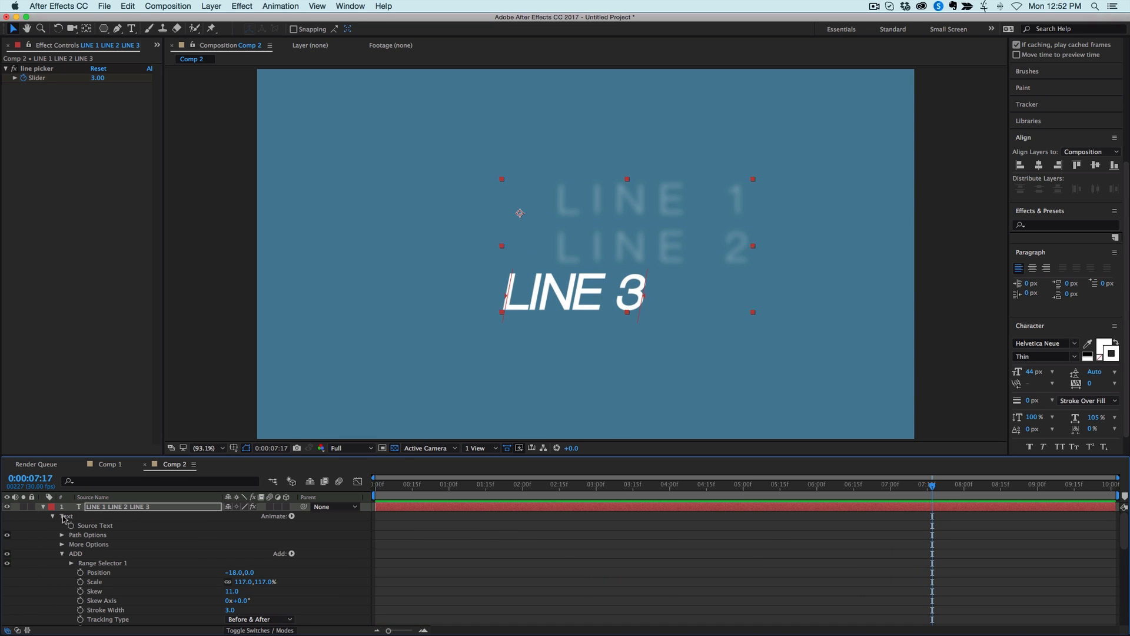
{"action": "left_click", "coordinate": [43, 508]}
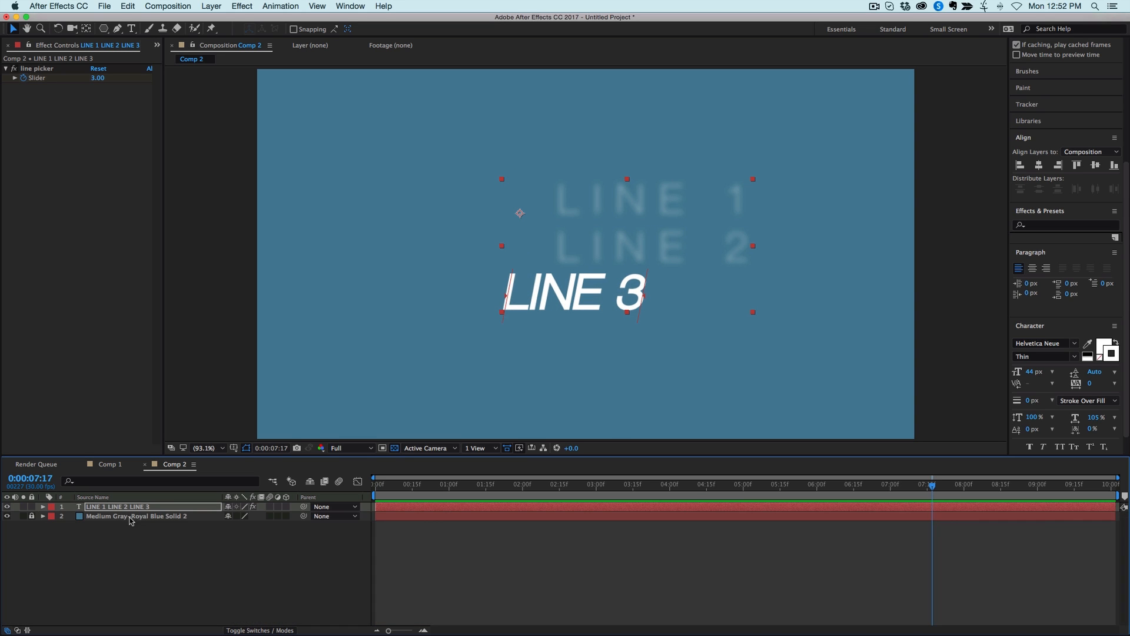
{"action": "left_click", "coordinate": [108, 465]}
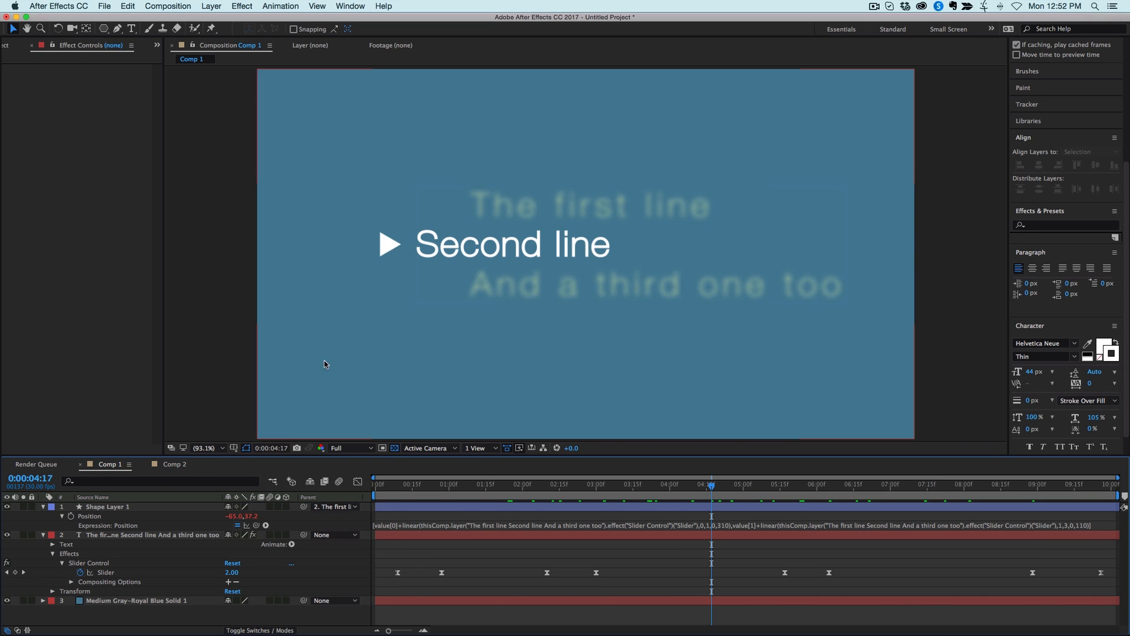
{"action": "left_click", "coordinate": [175, 465]}
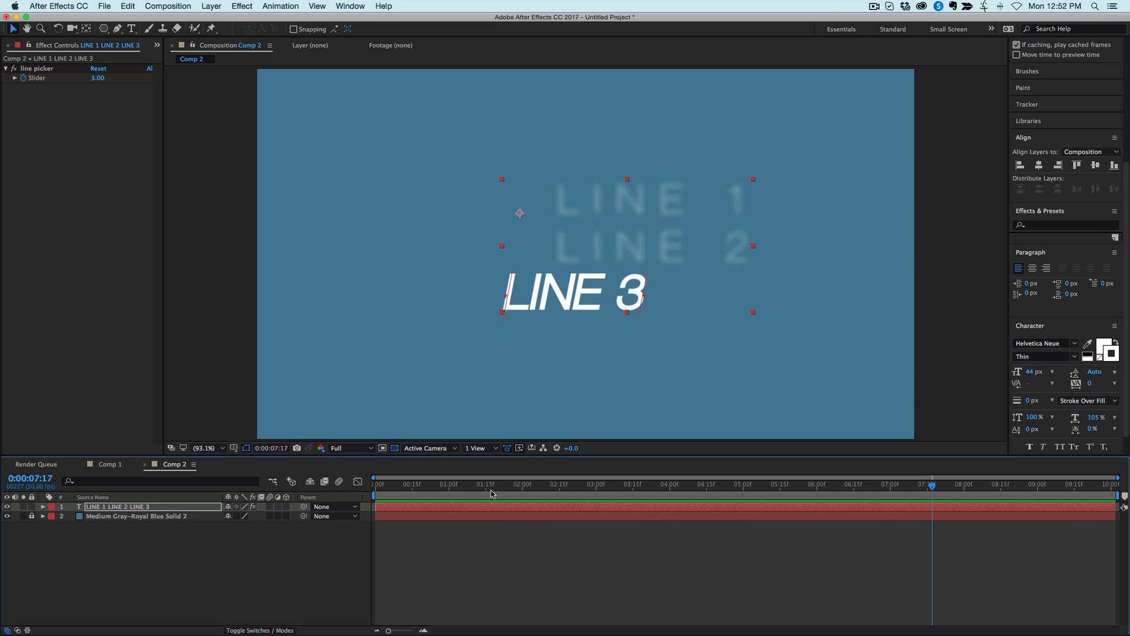
With no layer selected, draw a white polygon of about 71 px outer radius to the left of the text lines.
{"action": "left_click_drag", "start_coordinate": [375, 484], "coordinate": [688, 491]}
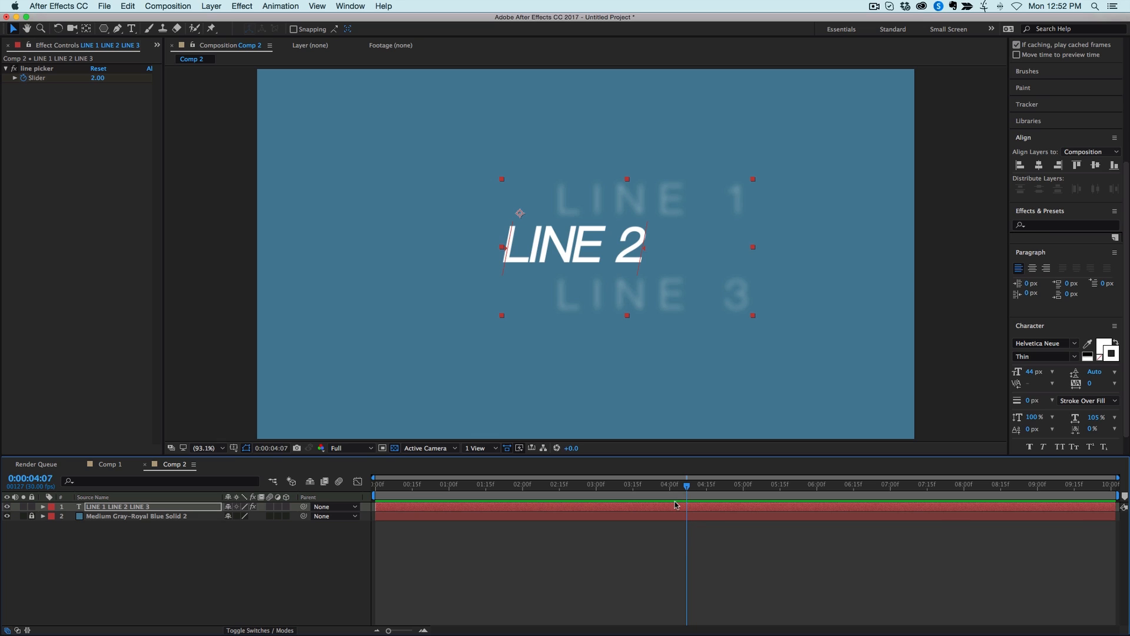
{"action": "left_click", "coordinate": [500, 556]}
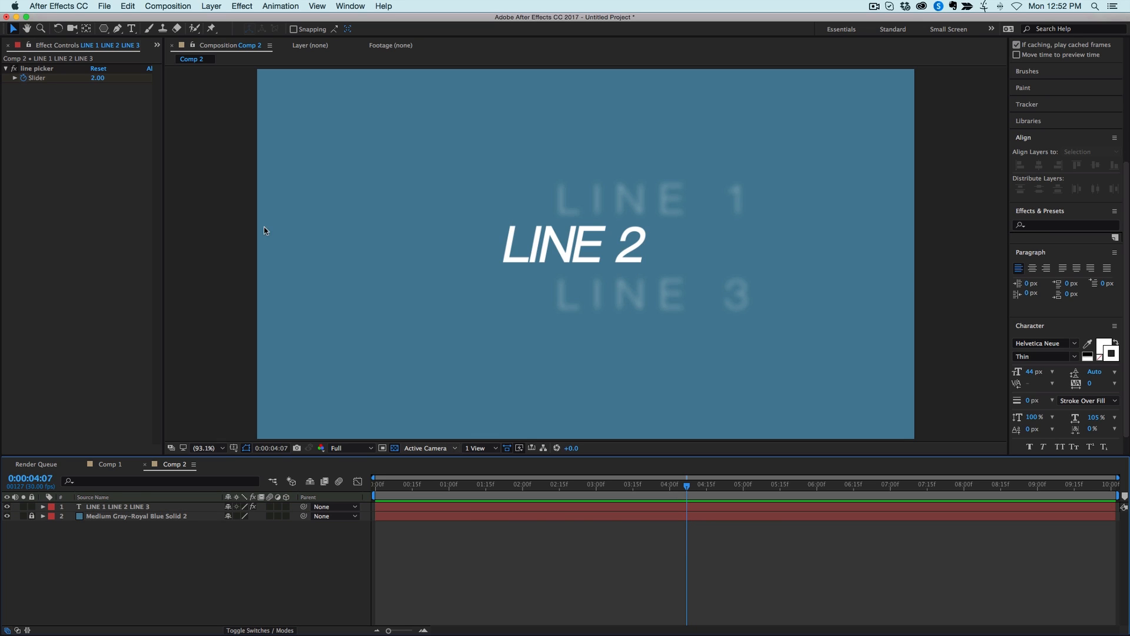
{"action": "left_click", "coordinate": [103, 29]}
{"action": "left_click", "coordinate": [154, 64]}
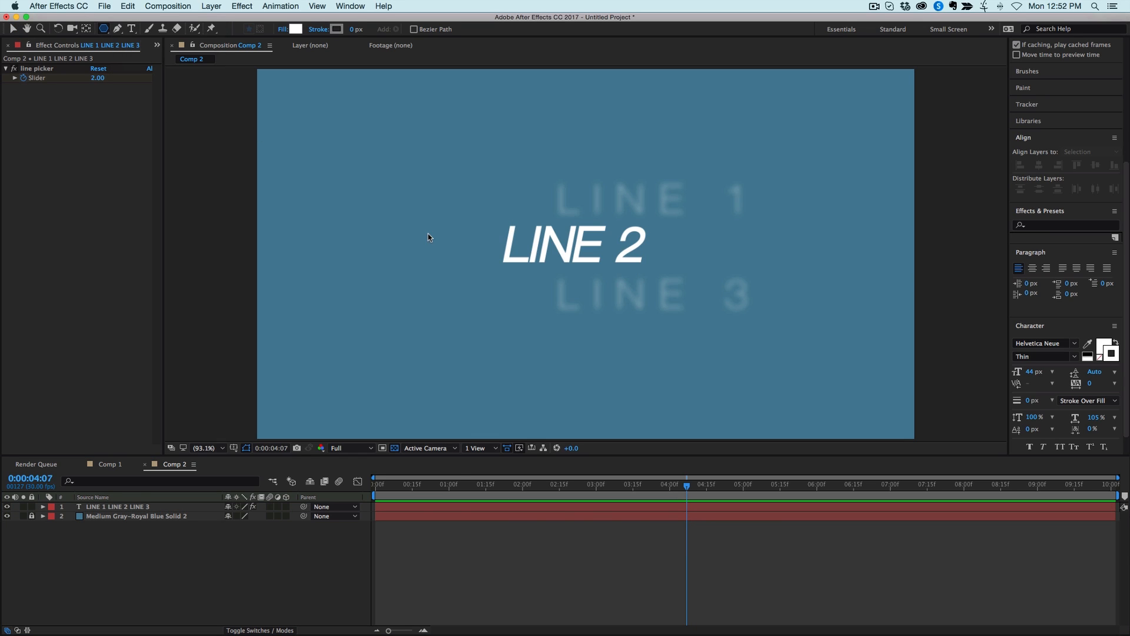
{"action": "left_click", "coordinate": [475, 561]}
{"action": "left_click_drag", "start_coordinate": [421, 240], "coordinate": [445, 271]}
{"action": "key", "text": "space"}
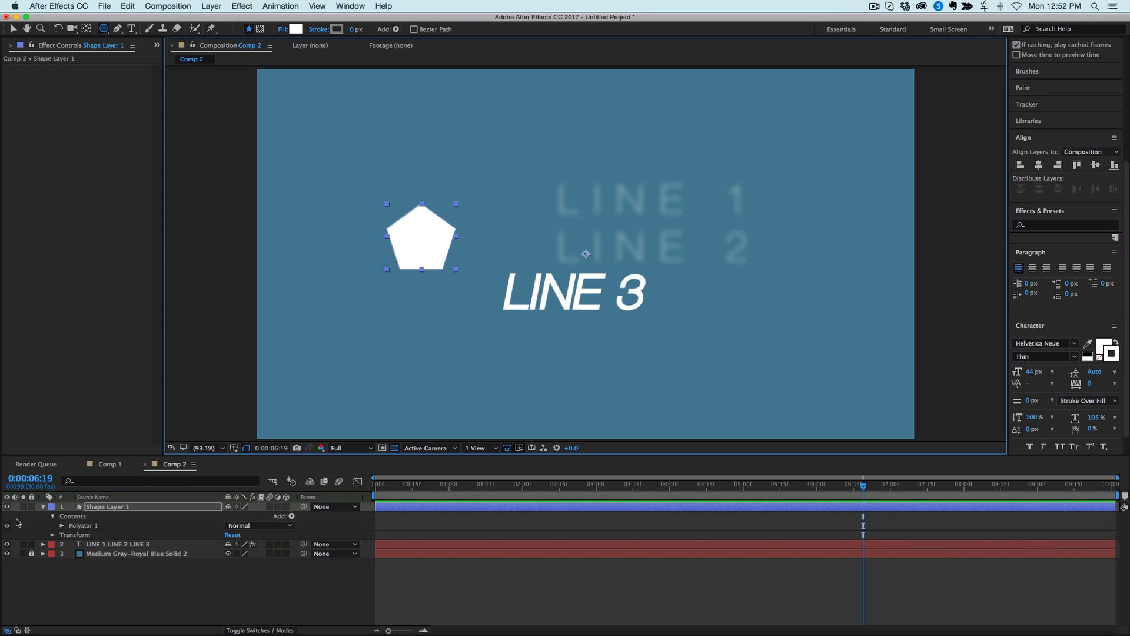
Turn the polygon into a right-pointing triangle with 3 points, 90° path rotation and an outer radius of 37.9.
{"action": "left_click", "coordinate": [63, 526]}
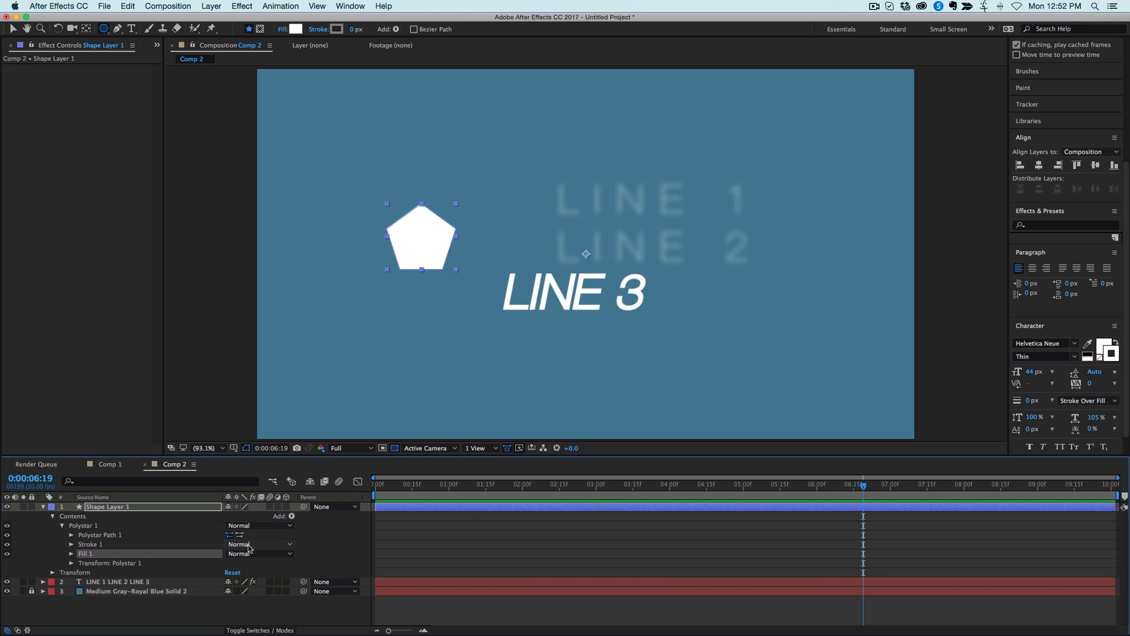
{"action": "left_click", "coordinate": [70, 535]}
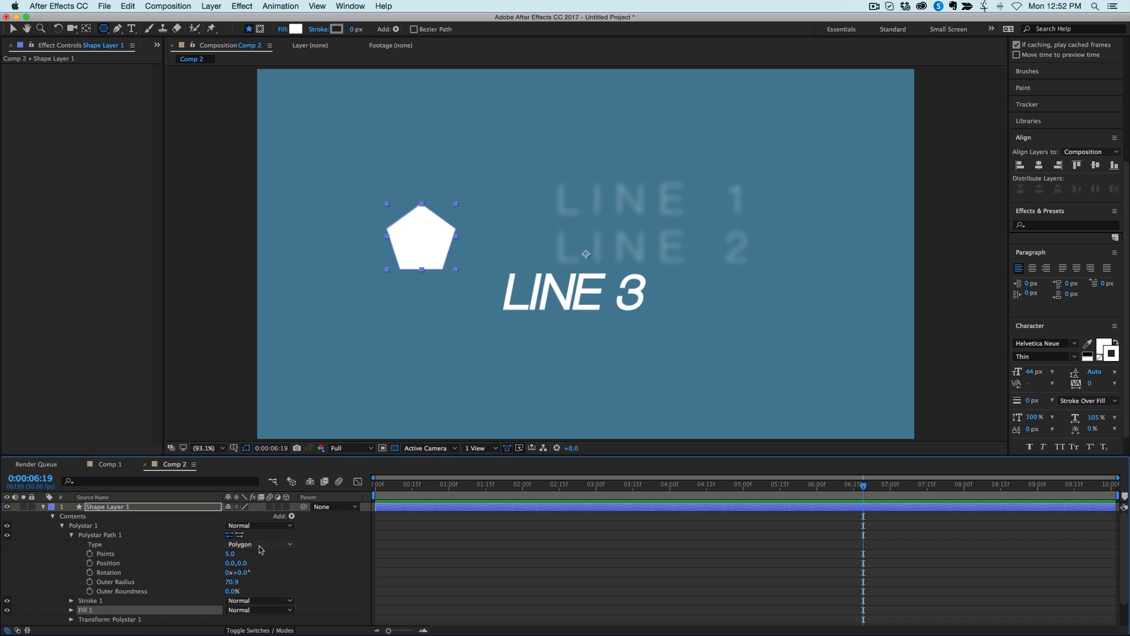
{"action": "left_click", "coordinate": [229, 554]}
{"action": "type", "text": "3"}
{"action": "key", "text": "Return"}
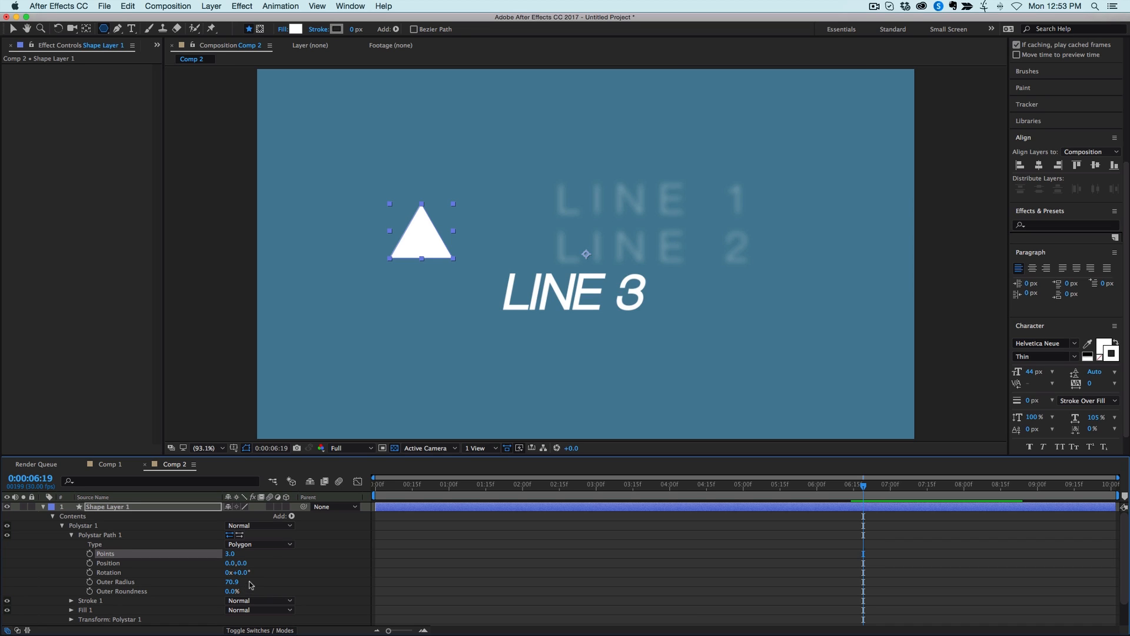
{"action": "left_click", "coordinate": [248, 575]}
{"action": "key", "text": "Return"}
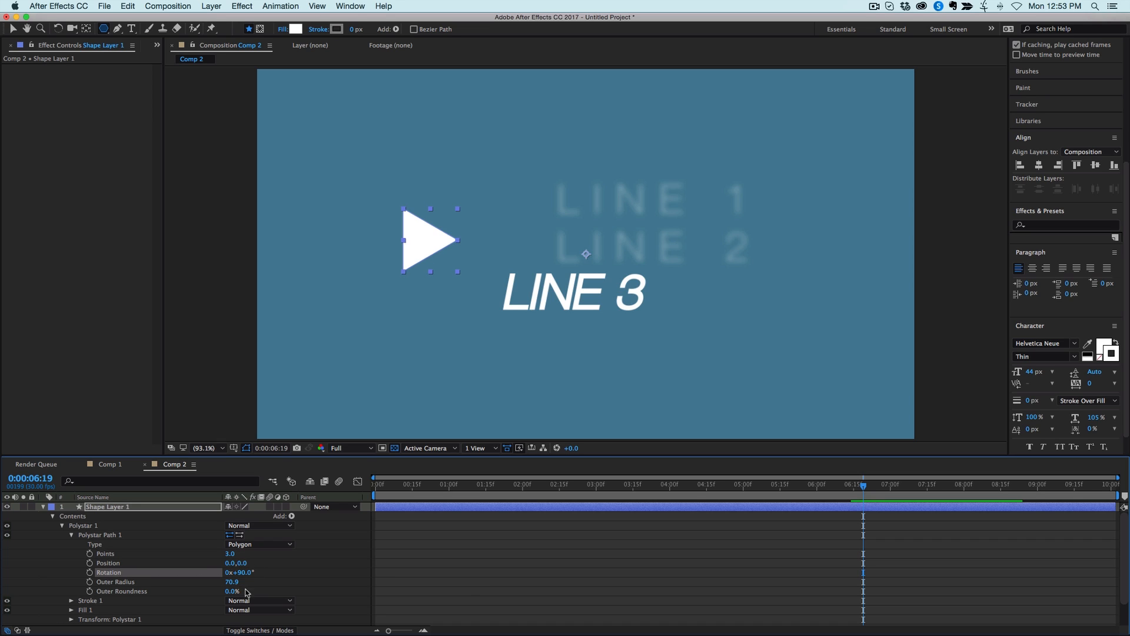
{"action": "left_click_drag", "start_coordinate": [232, 583], "coordinate": [214, 580]}
At 0:00:01:25, place the triangle just left of LINE 1 and reveal the shape layer's Position property.
{"action": "left_click", "coordinate": [569, 485]}
{"action": "mouse_move", "coordinate": [501, 485]}
{"action": "left_mouse_down"}
{"action": "mouse_move", "coordinate": [470, 485]}
{"action": "mouse_move", "coordinate": [511, 484]}
{"action": "left_mouse_up"}
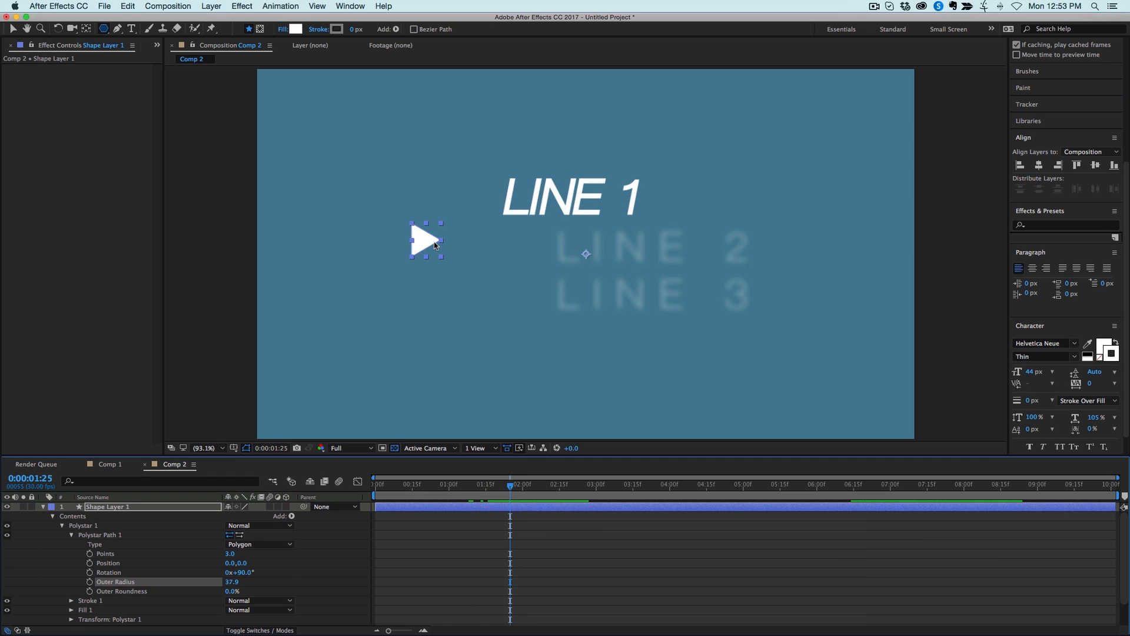
{"action": "key", "text": "v"}
{"action": "left_click_drag", "start_coordinate": [424, 235], "coordinate": [473, 201]}
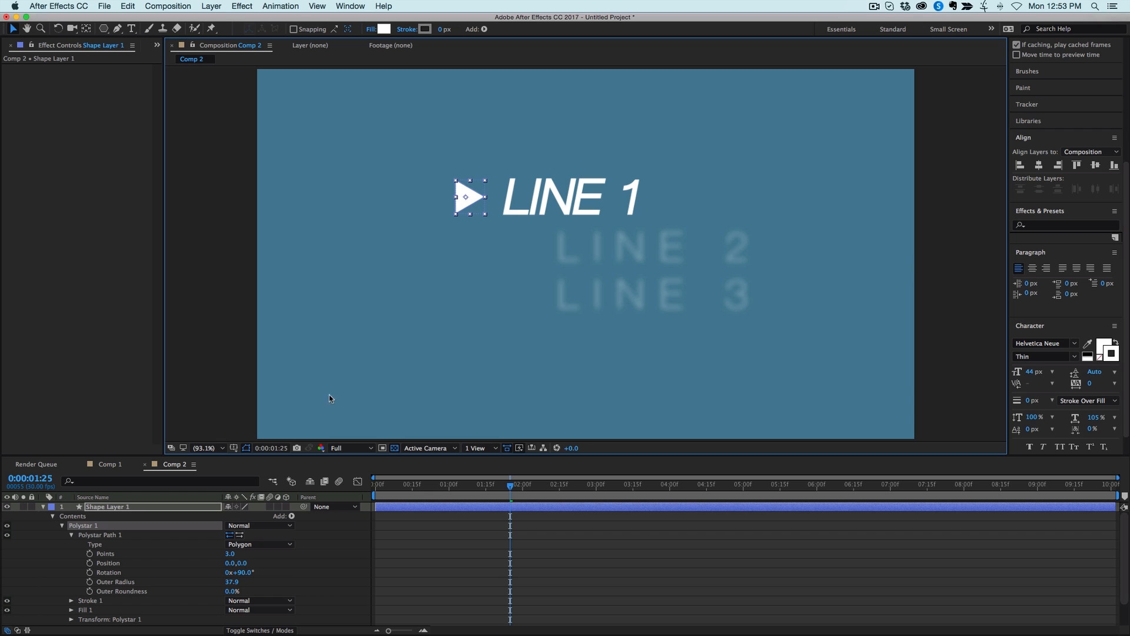
{"action": "key", "text": "p"}
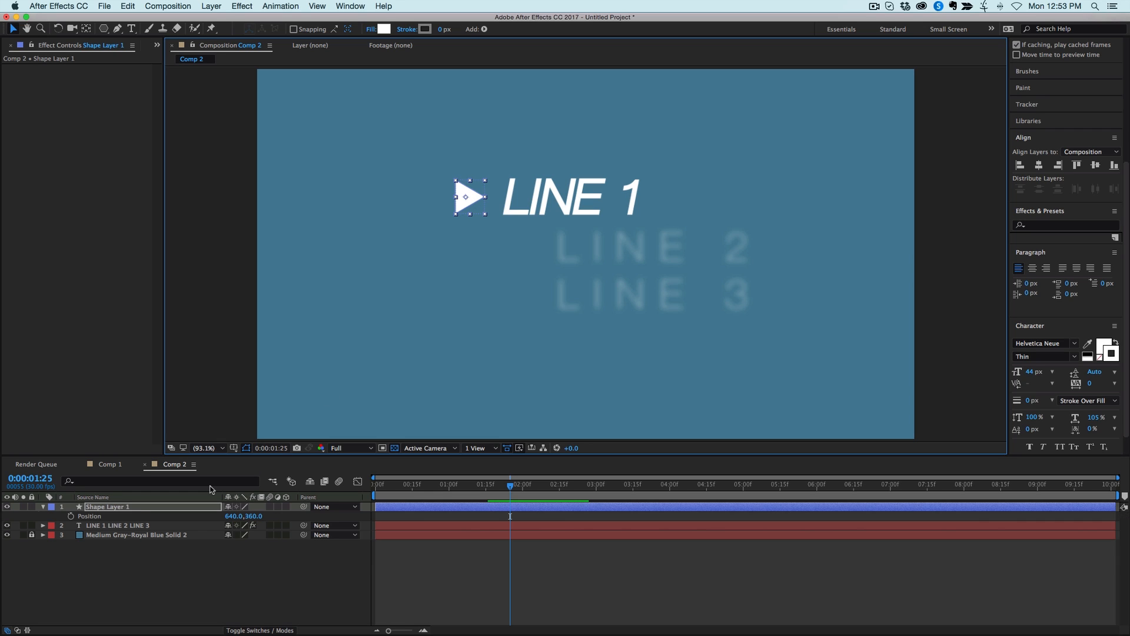
{"action": "left_click", "coordinate": [268, 494]}
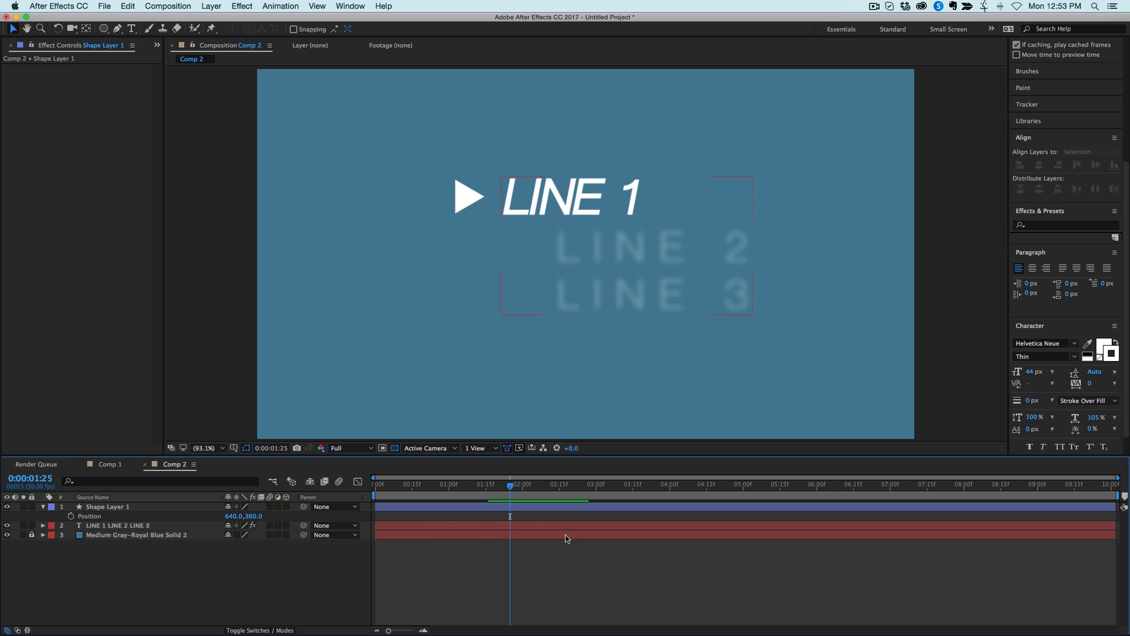
Try moving the triangle down through the layer's Y position, and undo the change.
{"action": "left_click_drag", "start_coordinate": [253, 516], "coordinate": [336, 509]}
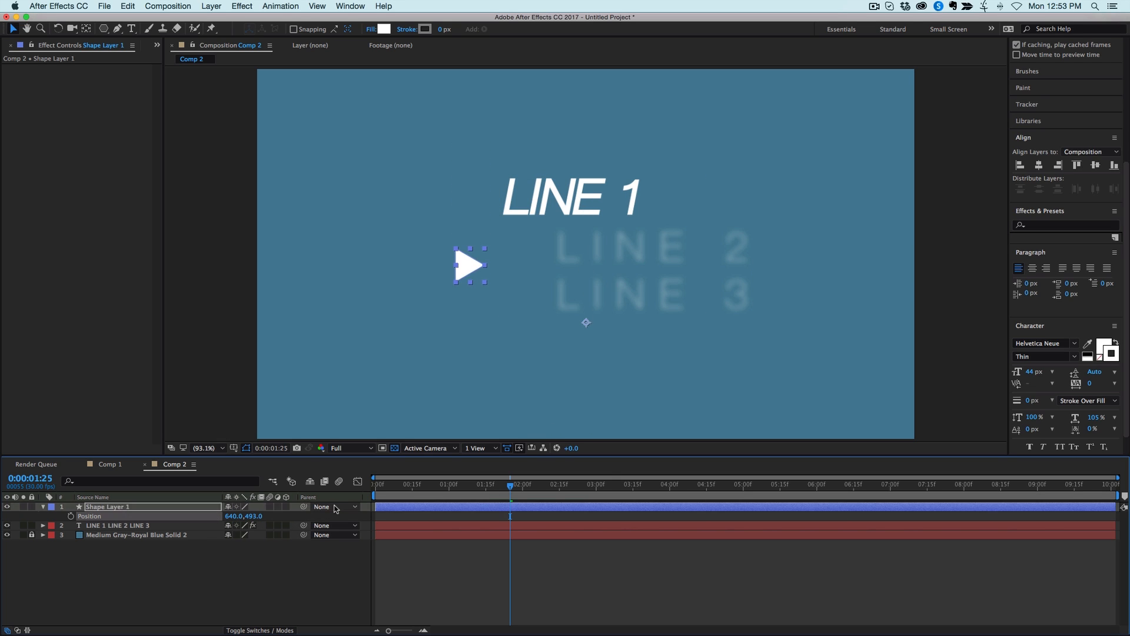
{"action": "key", "text": "super+z"}
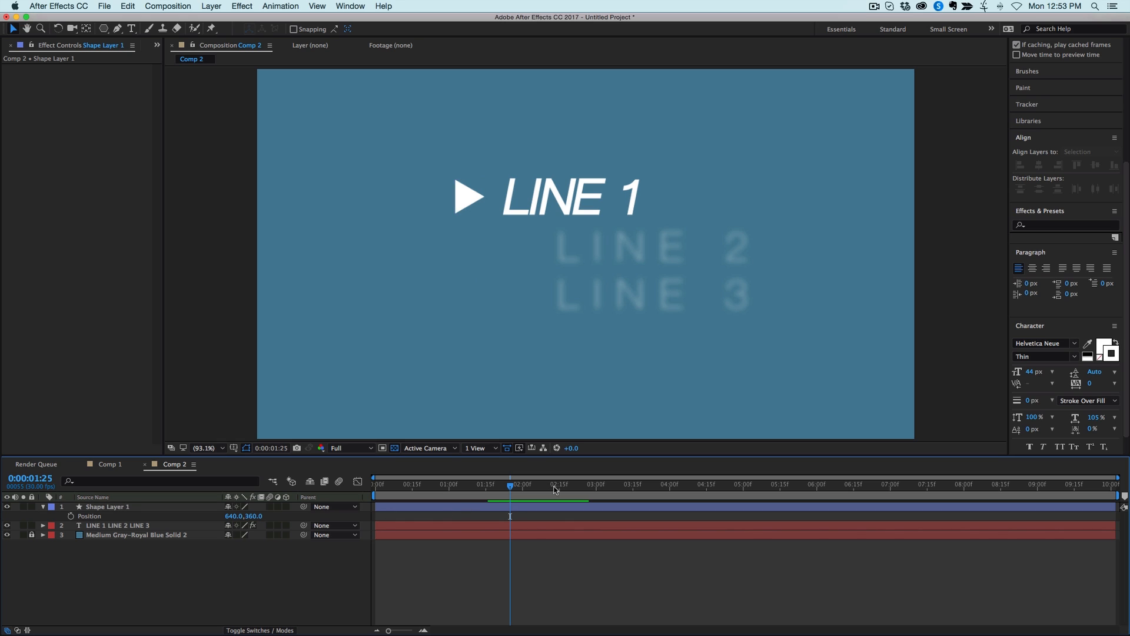
At 0:00:08:13, move the triangle down beside LINE 3 and set the layer's Y position to 546.
{"action": "left_click_drag", "start_coordinate": [518, 485], "coordinate": [996, 517]}
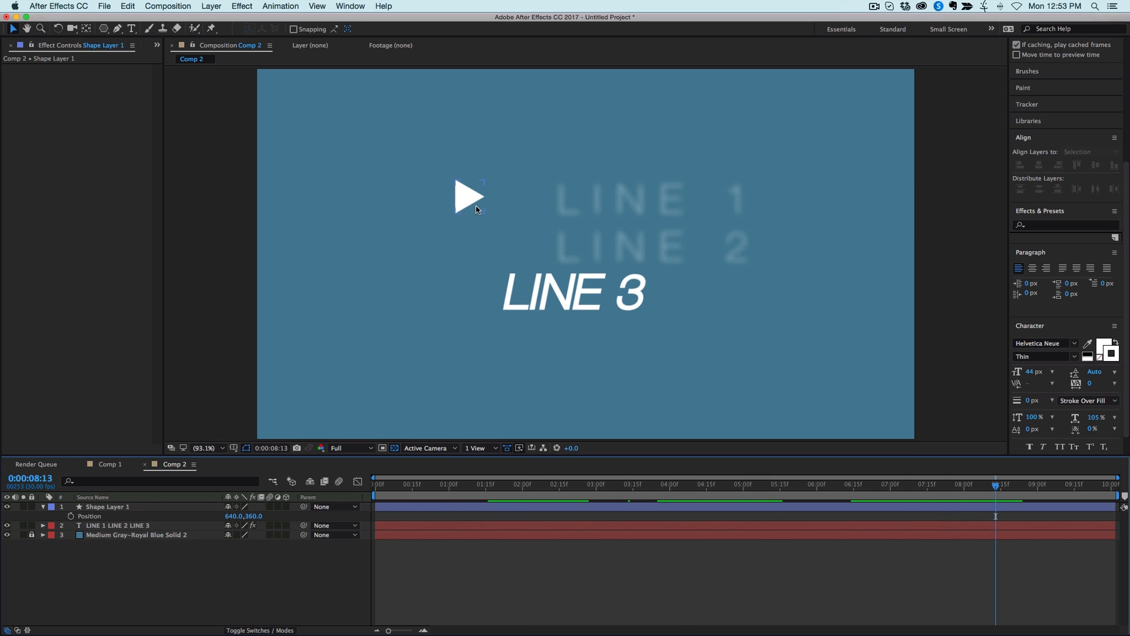
{"action": "left_click_drag", "start_coordinate": [469, 202], "coordinate": [465, 297]}
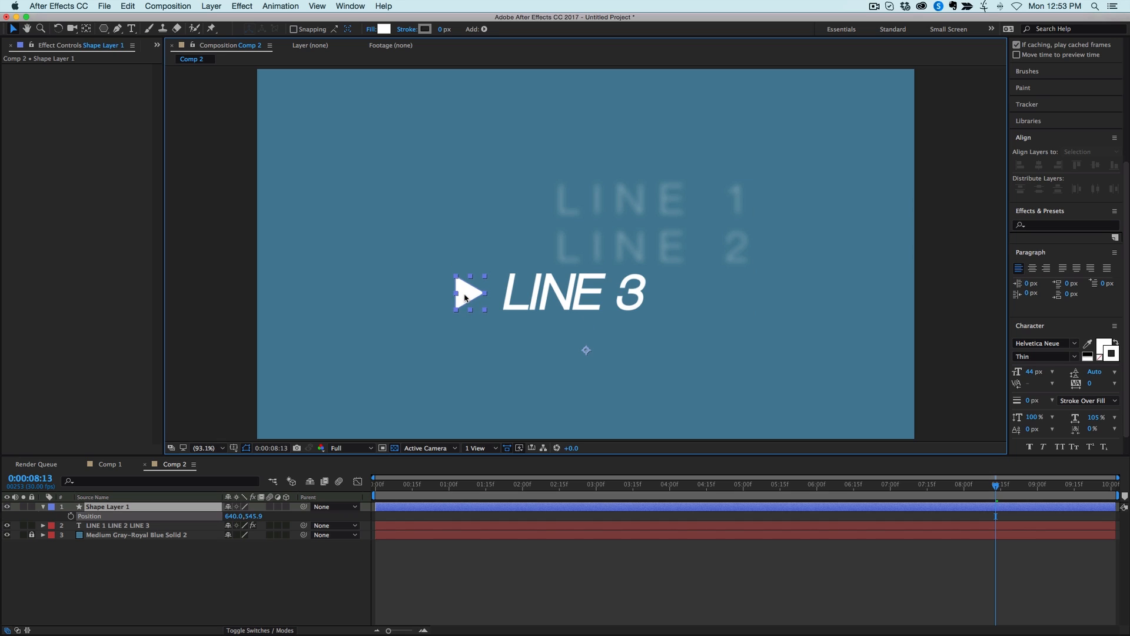
{"action": "left_click", "coordinate": [251, 518]}
{"action": "type", "text": "546"}
{"action": "key", "text": "Return"}
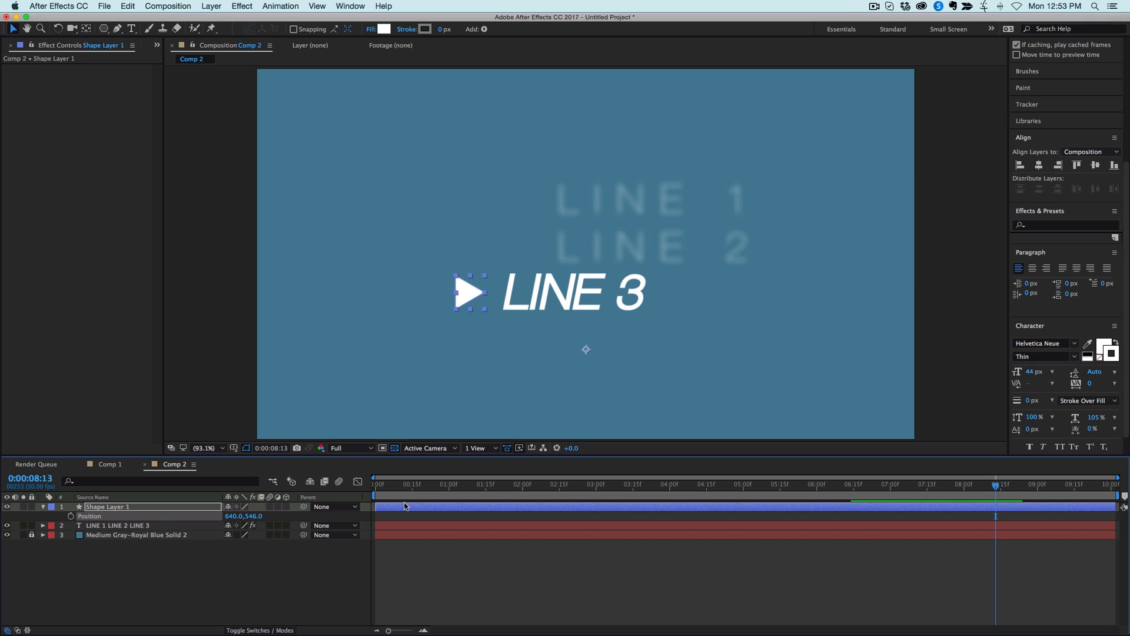
At 0:00:00:00, set the shape layer's Y position to 360 to return the triangle to LINE 1's height.
{"action": "key", "text": "Home"}
{"action": "left_click", "coordinate": [255, 517]}
{"action": "type", "text": "360"}
{"action": "key", "text": "Return"}
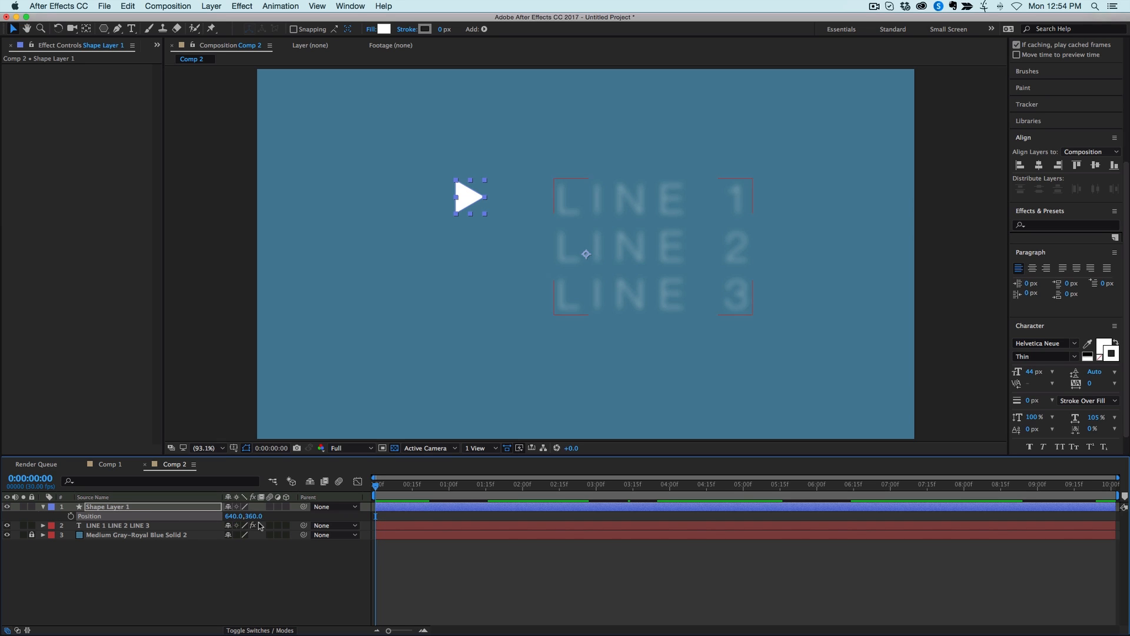
Calculate 546-360 in the shape layer's Y position, and undo the resulting move.
{"action": "left_click", "coordinate": [254, 516]}
{"action": "type", "text": "54"}
{"action": "type", "text": "6-360"}
{"action": "key", "text": "Return"}
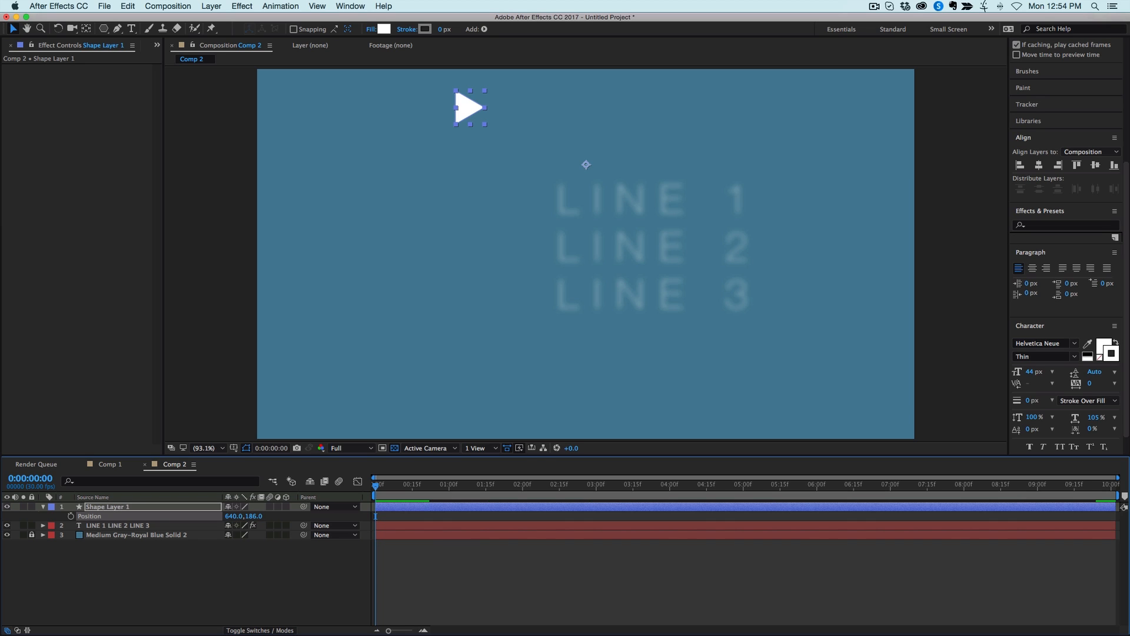
{"action": "key", "text": "super+z"}
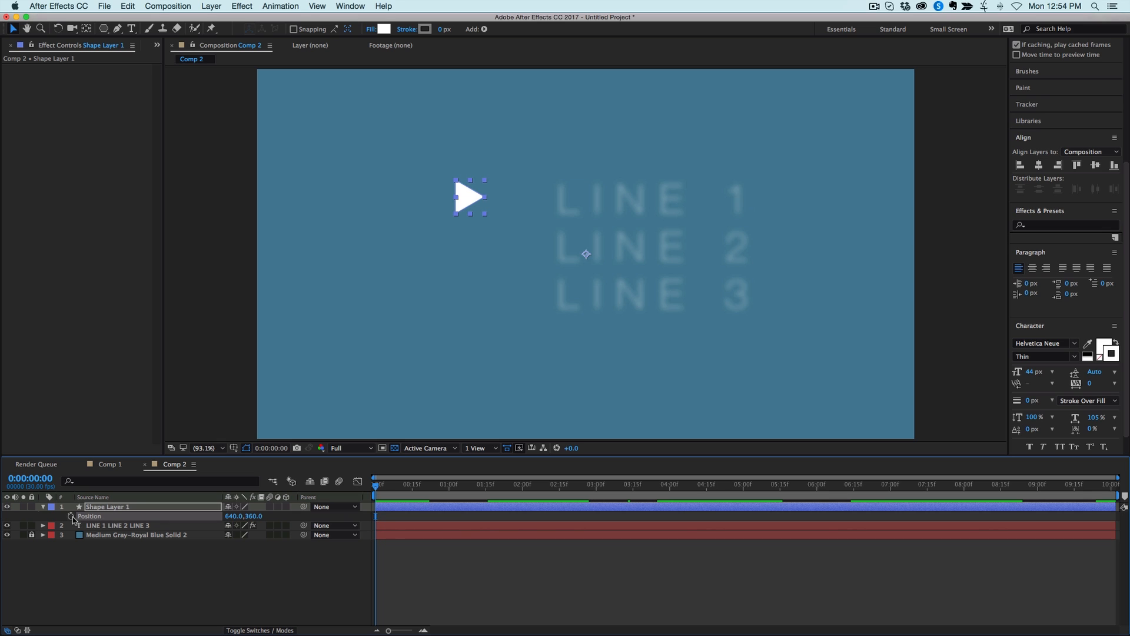
Expand the LINE 1 LINE 2 LINE 3 layer with its Text group collapsed to reveal the line picker Slider property.
{"action": "left_click", "coordinate": [147, 525]}
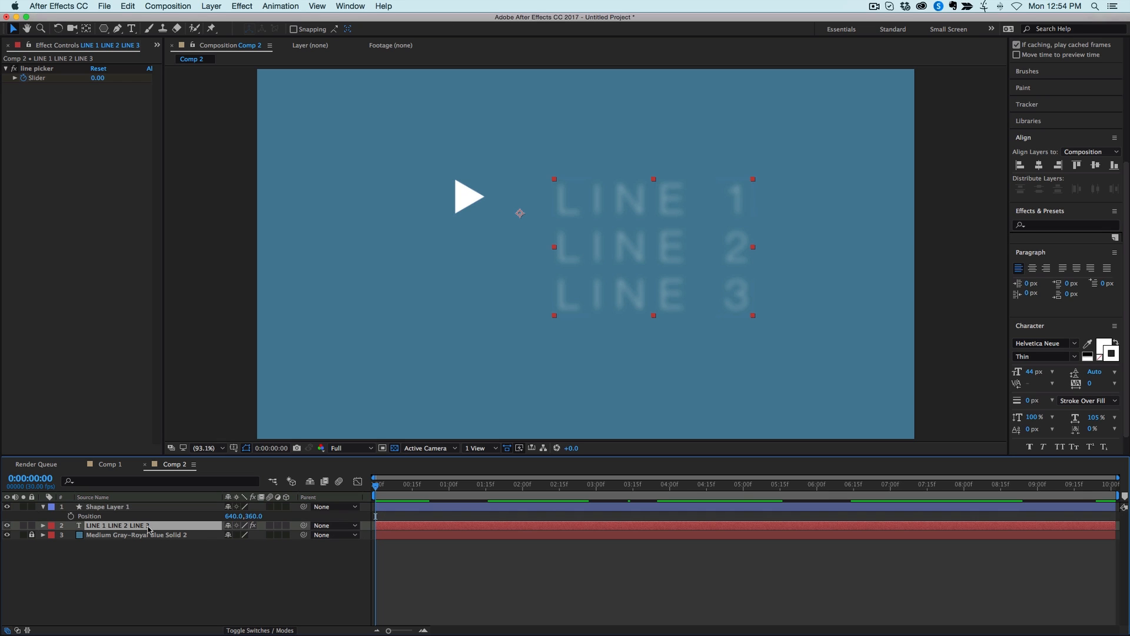
{"action": "left_click", "coordinate": [41, 525]}
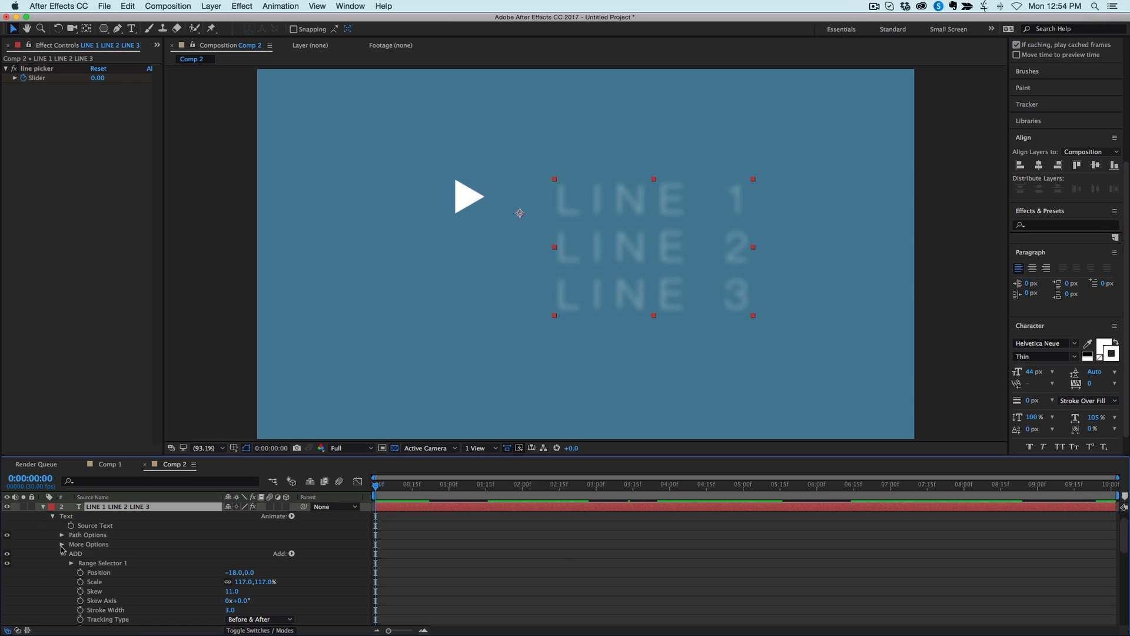
{"action": "left_click", "coordinate": [52, 516]}
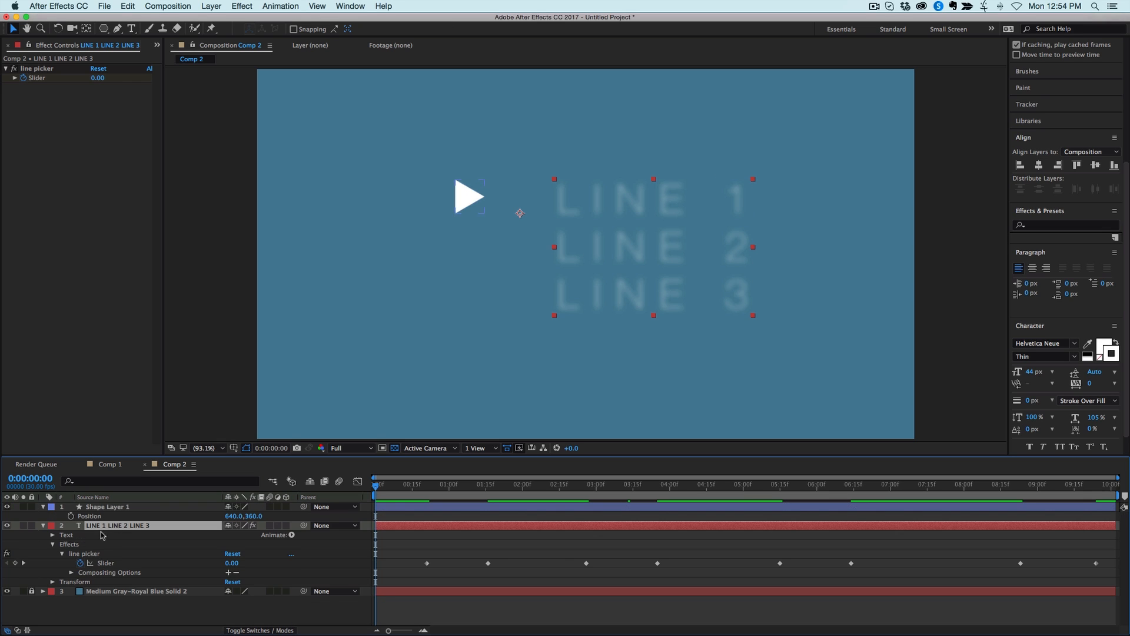
{"action": "left_click", "coordinate": [52, 545]}
{"action": "left_click", "coordinate": [53, 545]}
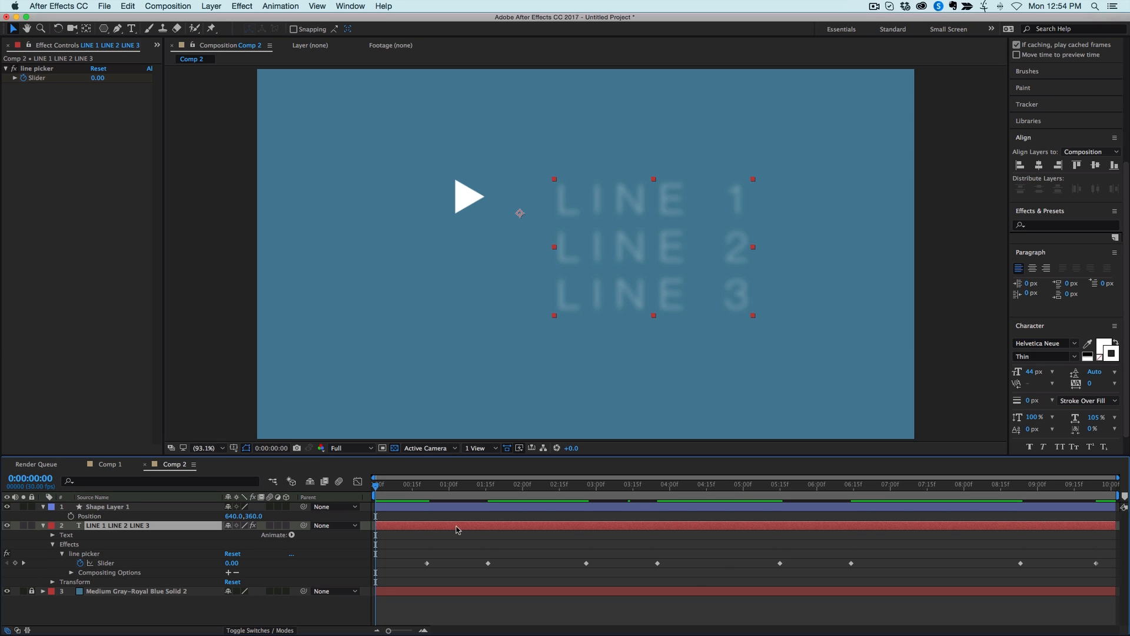
Add an expression to the shape layer's Position with the lines x=640; y=360; and [x,y].
{"action": "left_click", "coordinate": [71, 517], "text": "alt"}
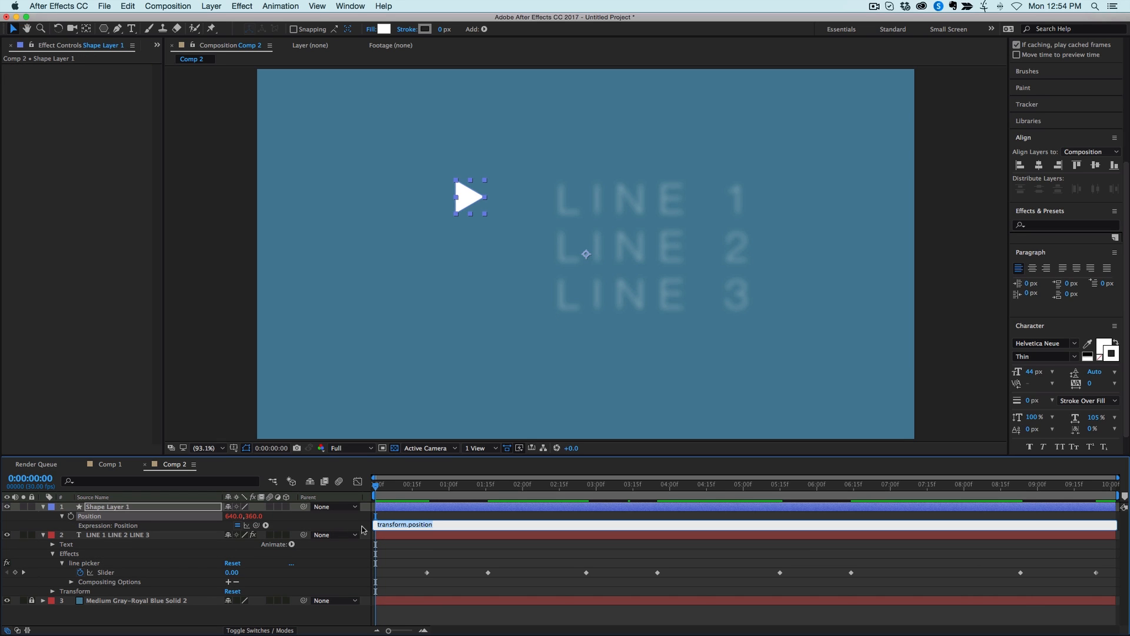
{"action": "type", "text": "x=640"}
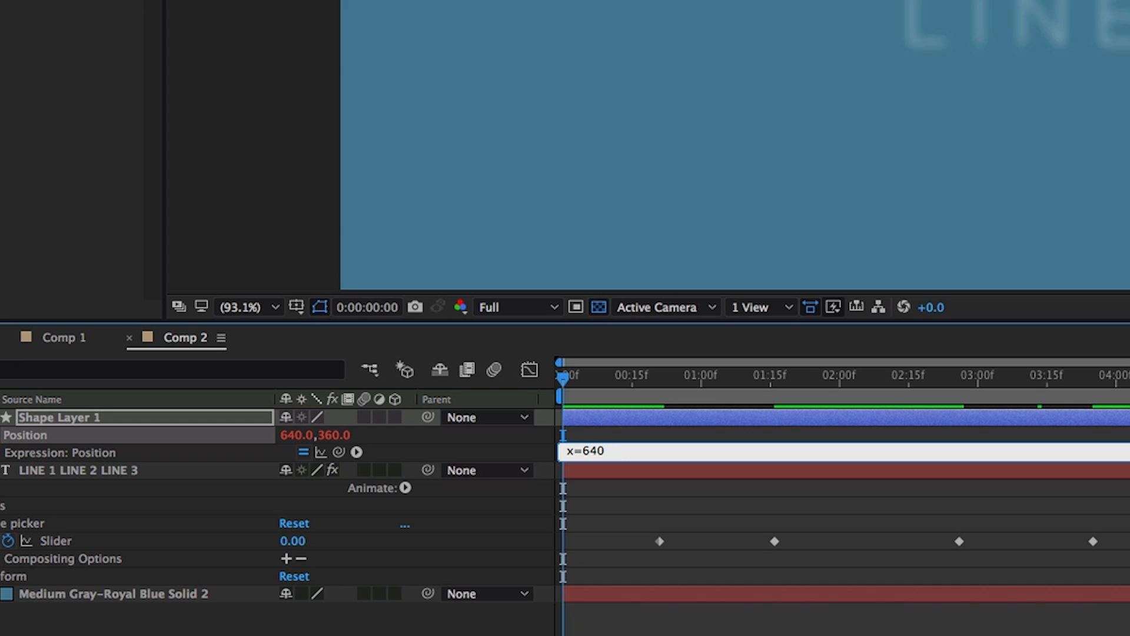
{"action": "type", "text": ";"}
{"action": "key", "text": "Return"}
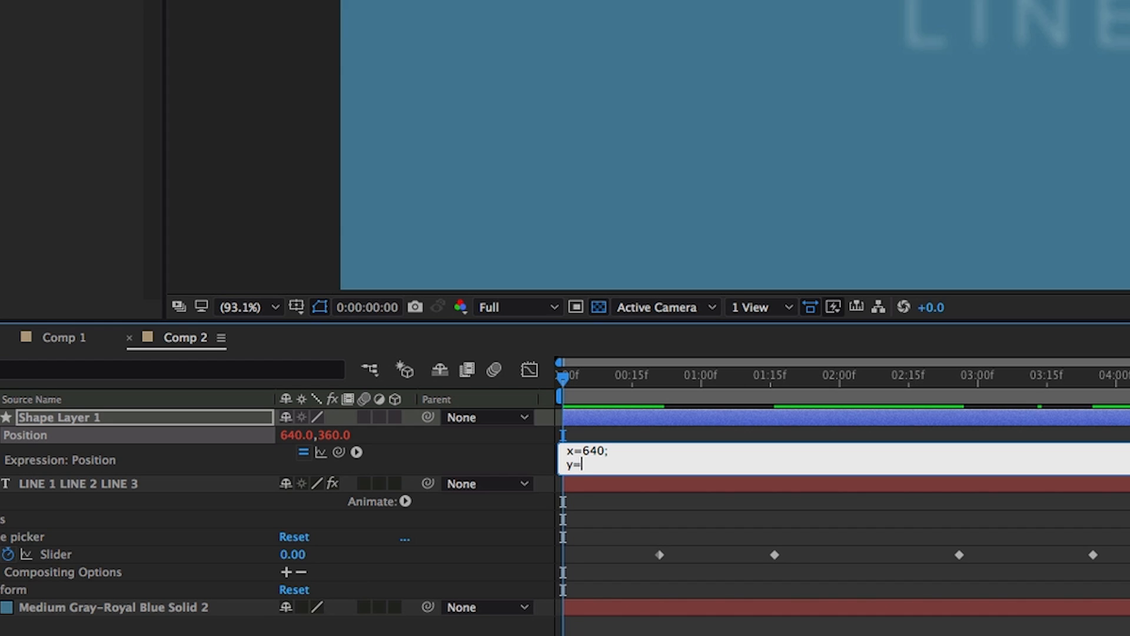
{"action": "type", "text": "y=360;"}
{"action": "key", "text": "Return"}
{"action": "type", "text": "[x,y"}
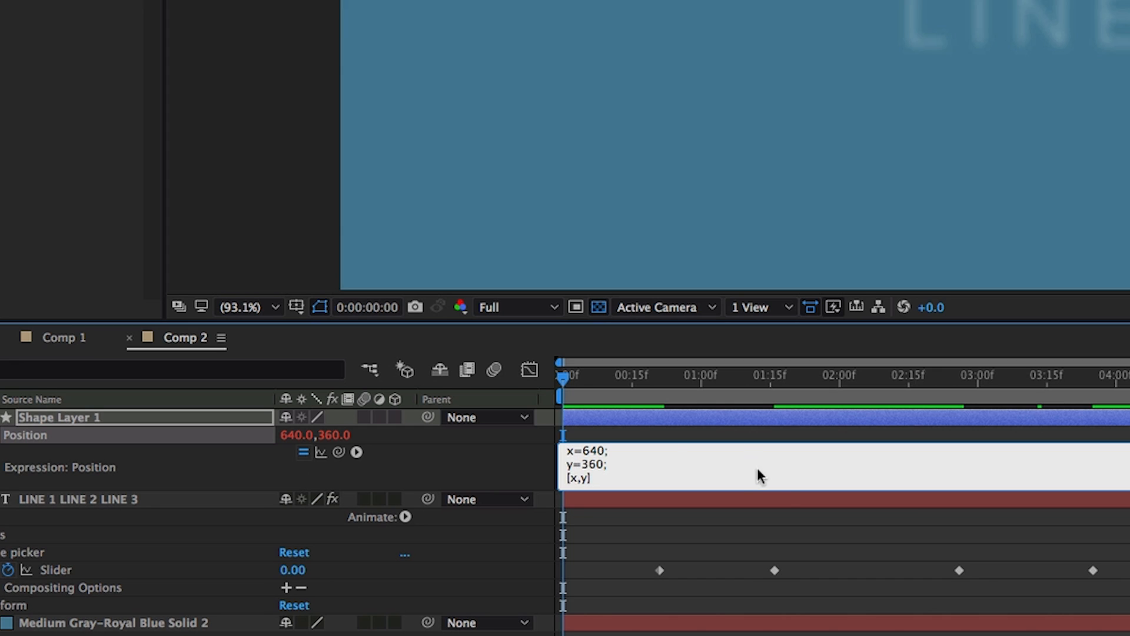
{"action": "left_click", "coordinate": [741, 441]}
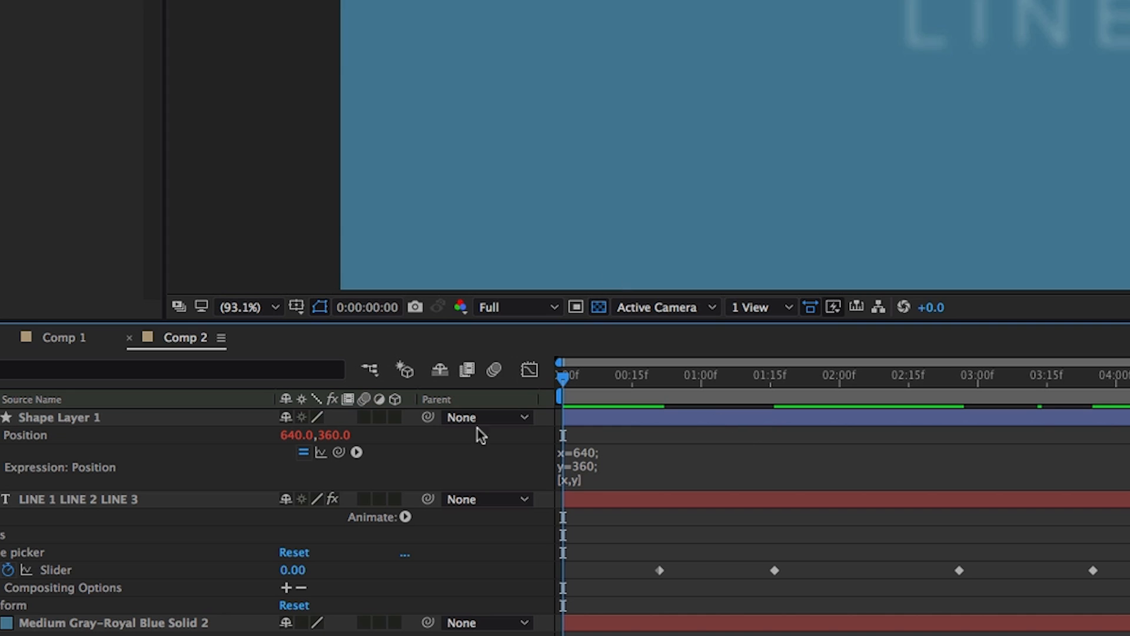
Try x=680 in the triangle's Position expression, and undo the change.
{"action": "left_click", "coordinate": [623, 461]}
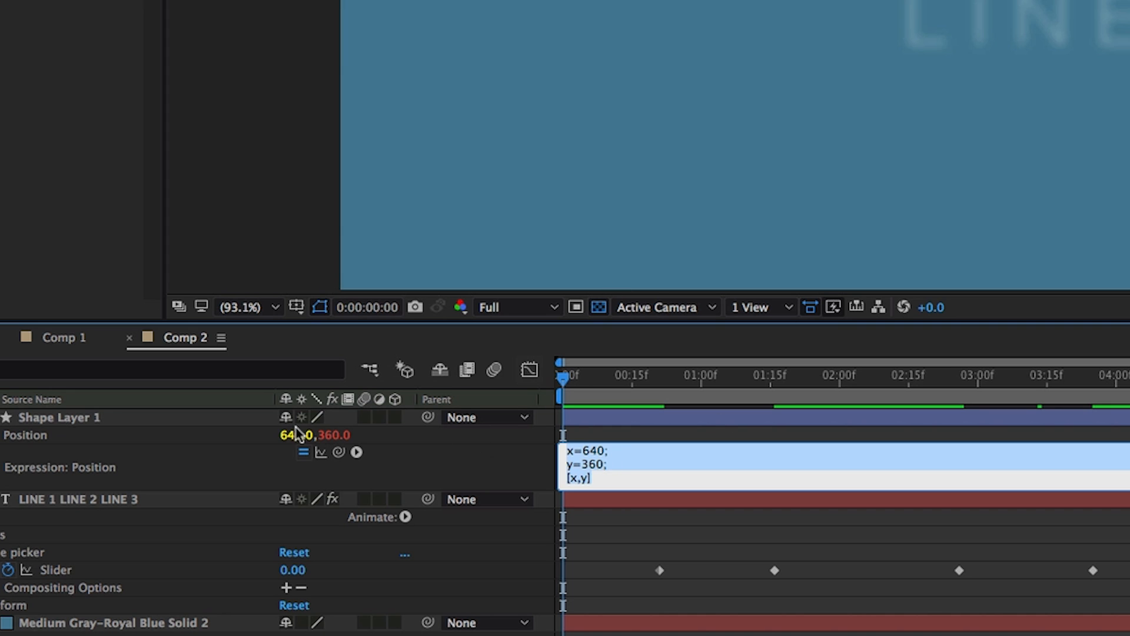
{"action": "left_click", "coordinate": [597, 453]}
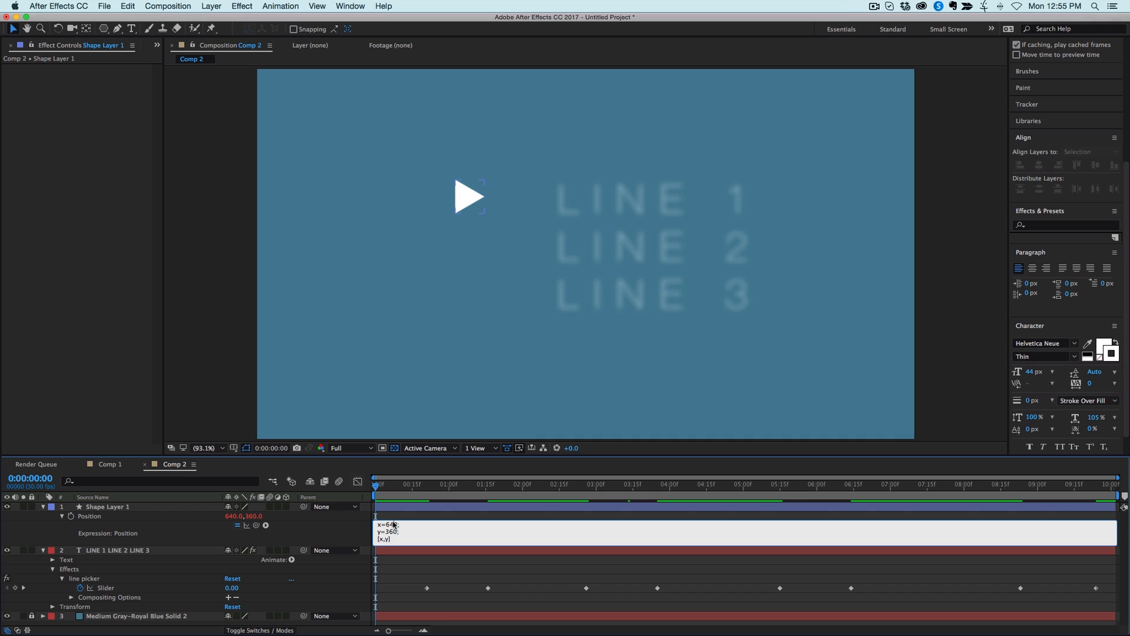
{"action": "double_click", "coordinate": [393, 524]}
{"action": "type", "text": "680"}
{"action": "key", "text": "KP_Enter"}
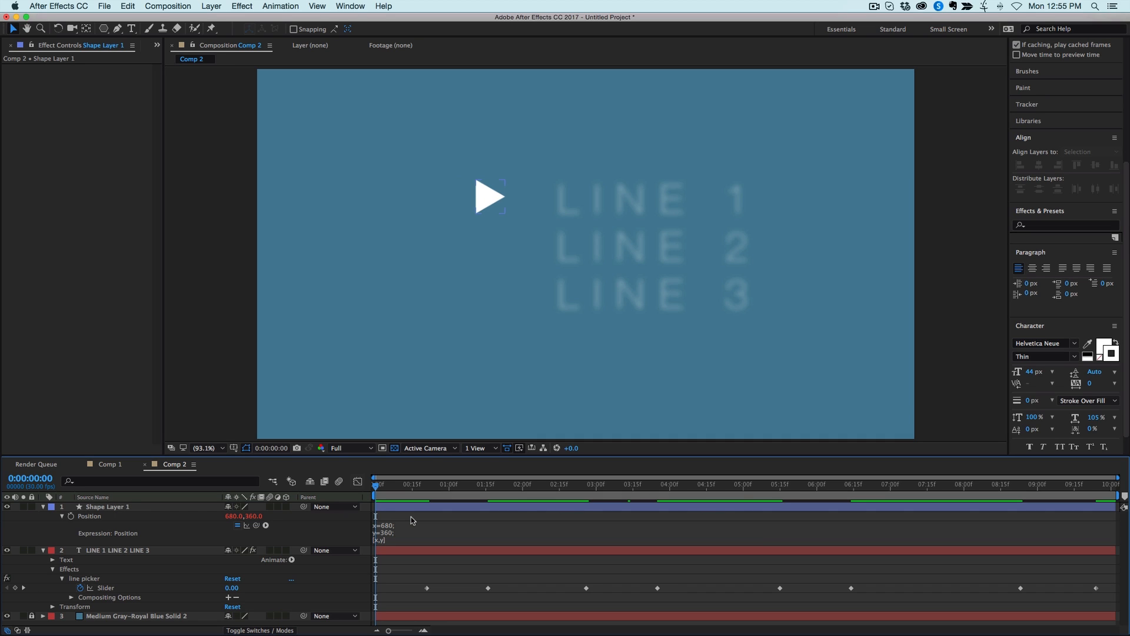
{"action": "key", "text": "super+z"}
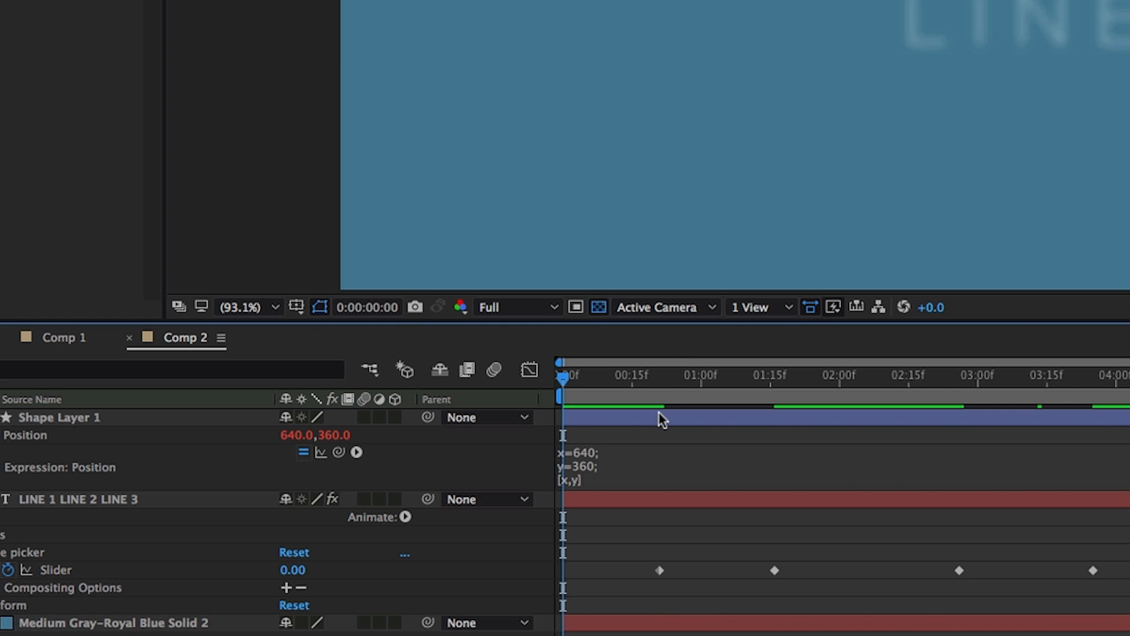
Replace the y value of 360 in the Position expression with value[1]+linear();.
{"action": "left_click", "coordinate": [409, 530]}
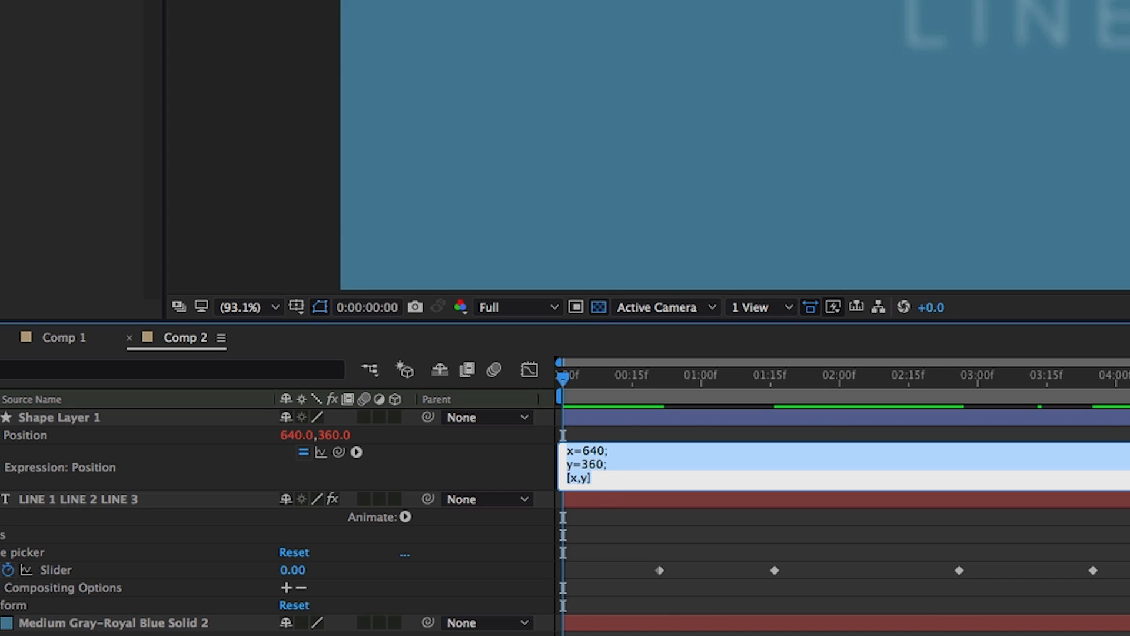
{"action": "left_click", "coordinate": [612, 468]}
{"action": "key", "text": "Left"}
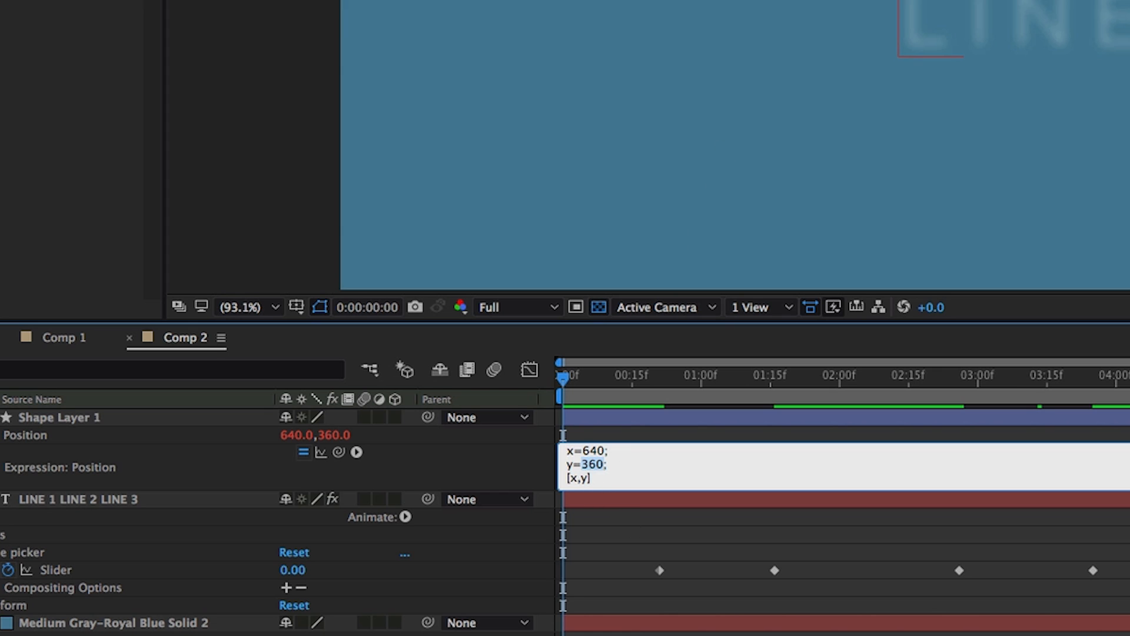
{"action": "type", "text": "value[1]"}
{"action": "type", "text": "+linear;"}
{"action": "key", "text": "Left"}
{"action": "type", "text": "()"}
{"action": "key", "text": "Left"}
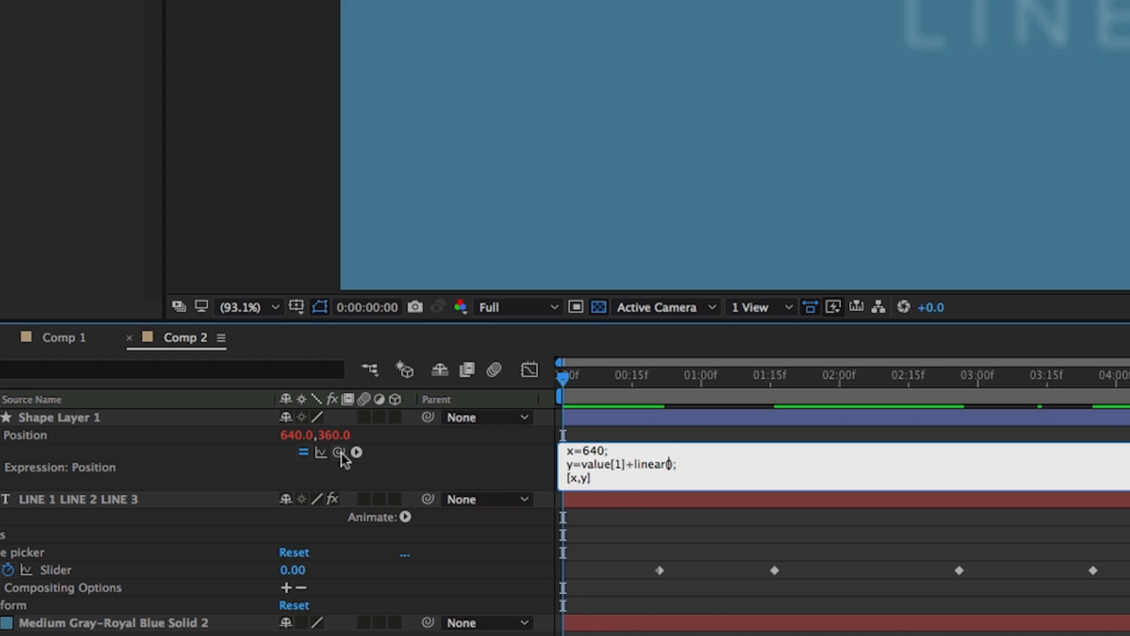
Link y's linear function to the line picker Slider, add the arguments 1,3,0,186, and apply the expression.
{"action": "left_click_drag", "start_coordinate": [342, 453], "coordinate": [66, 572]}
{"action": "type", "text": ","}
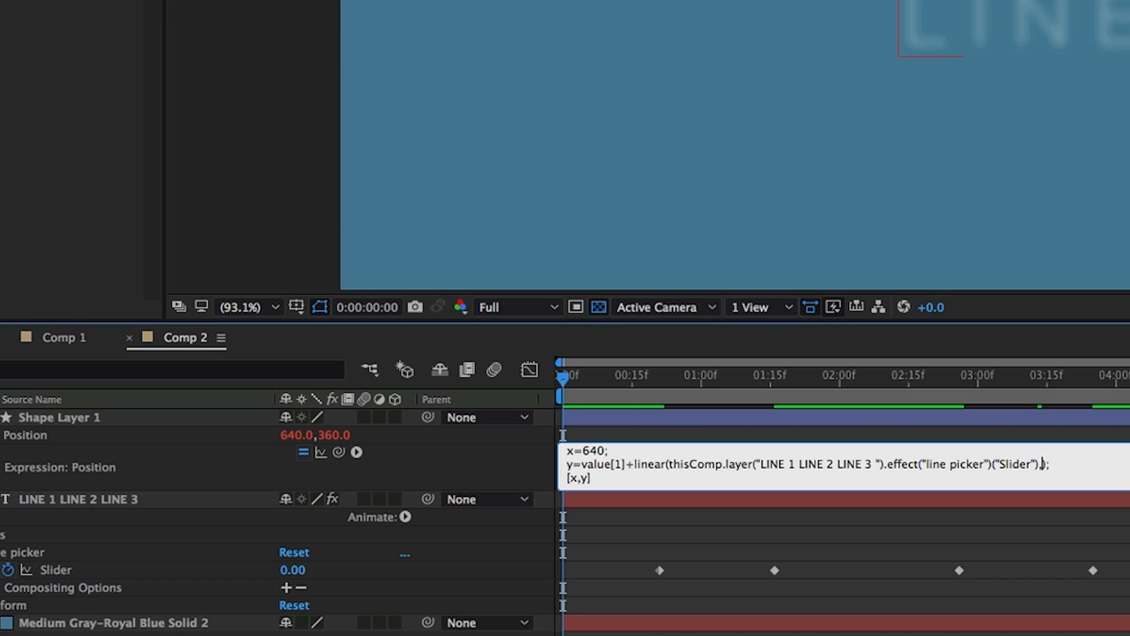
{"action": "type", "text": "1"}
{"action": "type", "text": ",3"}
{"action": "type", "text": ","}
{"action": "type", "text": "0"}
{"action": "type", "text": ",16"}
{"action": "type", "text": "0"}
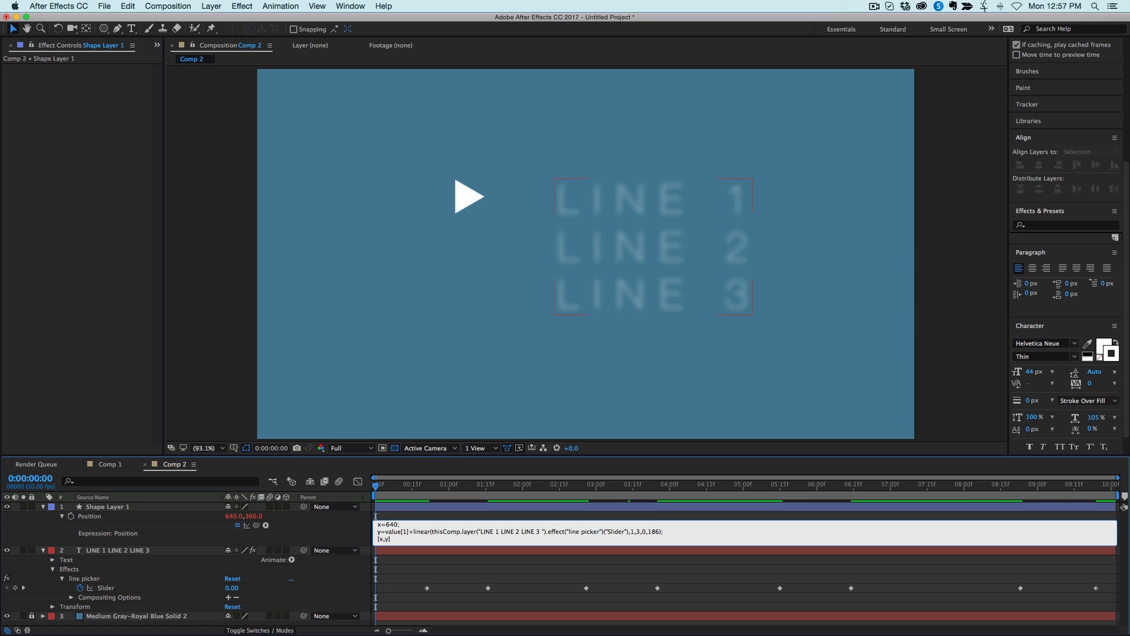
{"action": "left_click", "coordinate": [453, 570]}
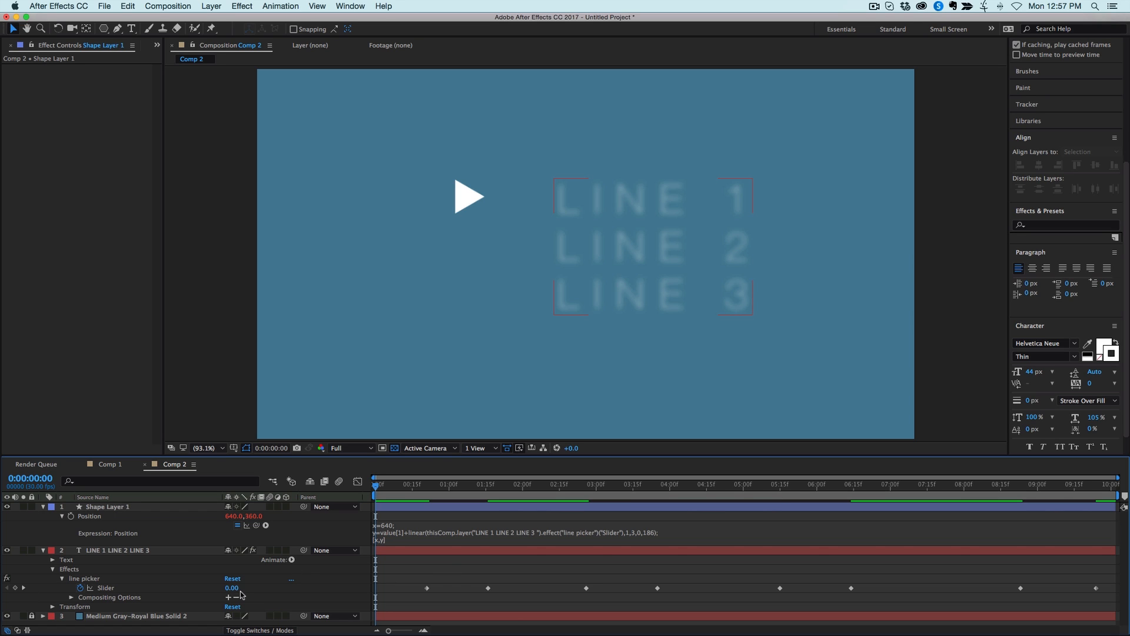
Test the triangle's movement with the line picker Slider at 1, 2 and 3, and set the slider back to 0.
{"action": "left_click", "coordinate": [234, 589]}
{"action": "type", "text": "1"}
{"action": "key", "text": "Return"}
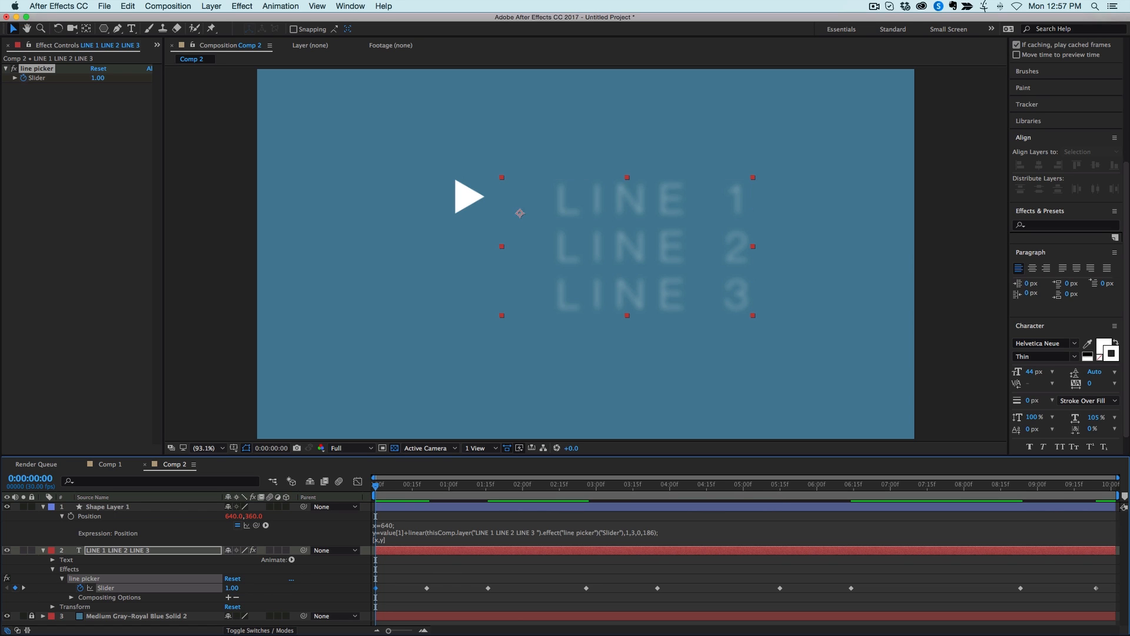
{"action": "left_click", "coordinate": [233, 588]}
{"action": "type", "text": "2"}
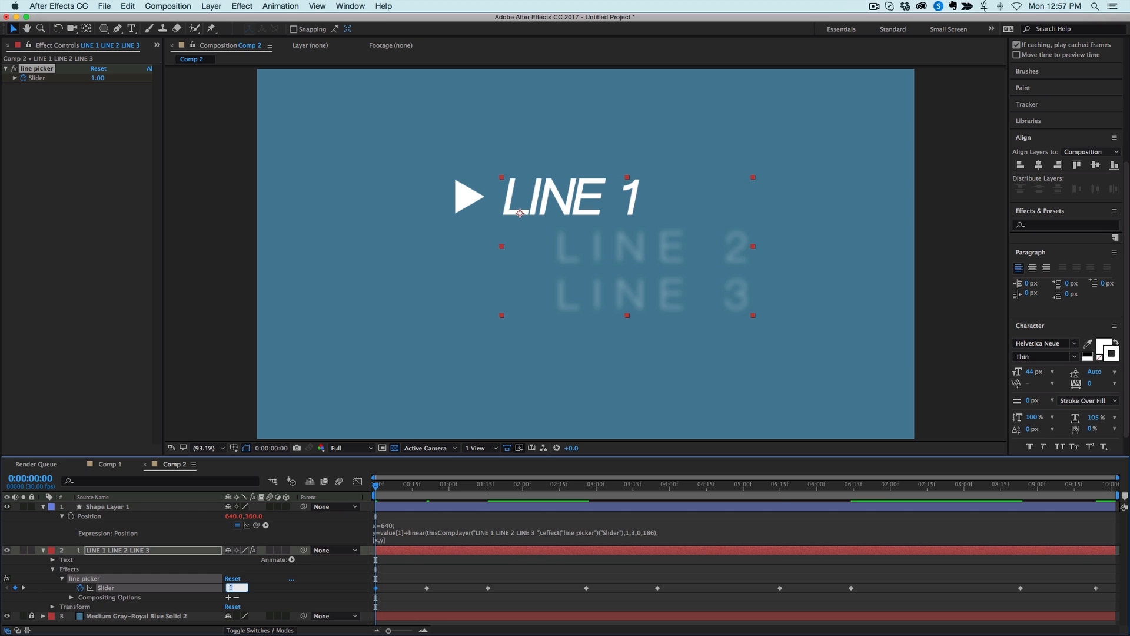
{"action": "key", "text": "Return"}
{"action": "left_click", "coordinate": [232, 589]}
{"action": "type", "text": "3"}
{"action": "key", "text": "Return"}
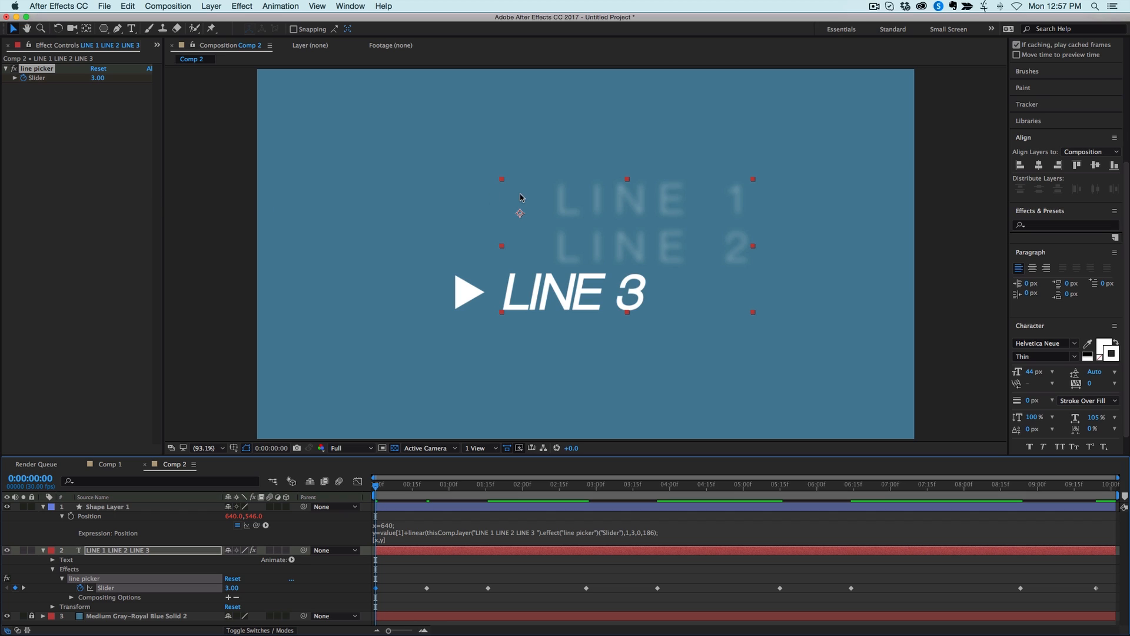
{"action": "left_click", "coordinate": [232, 587]}
{"action": "type", "text": "0"}
{"action": "key", "text": "Return"}
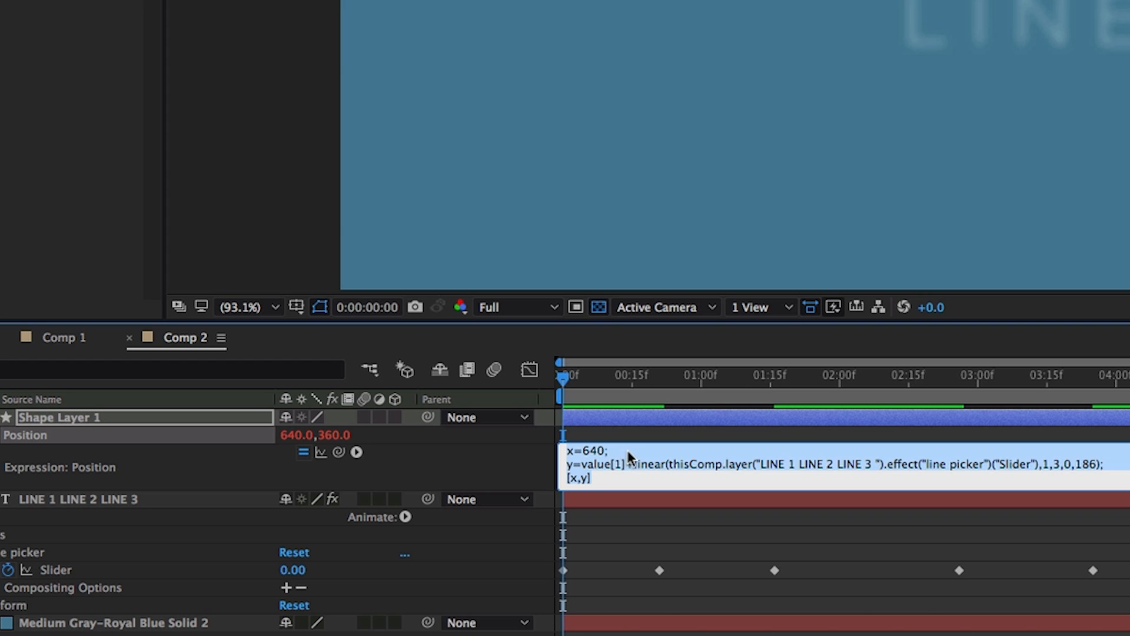
Change the expression's x value to value[0]+ followed by a copy of y's linear function.
{"action": "left_click", "coordinate": [398, 527]}
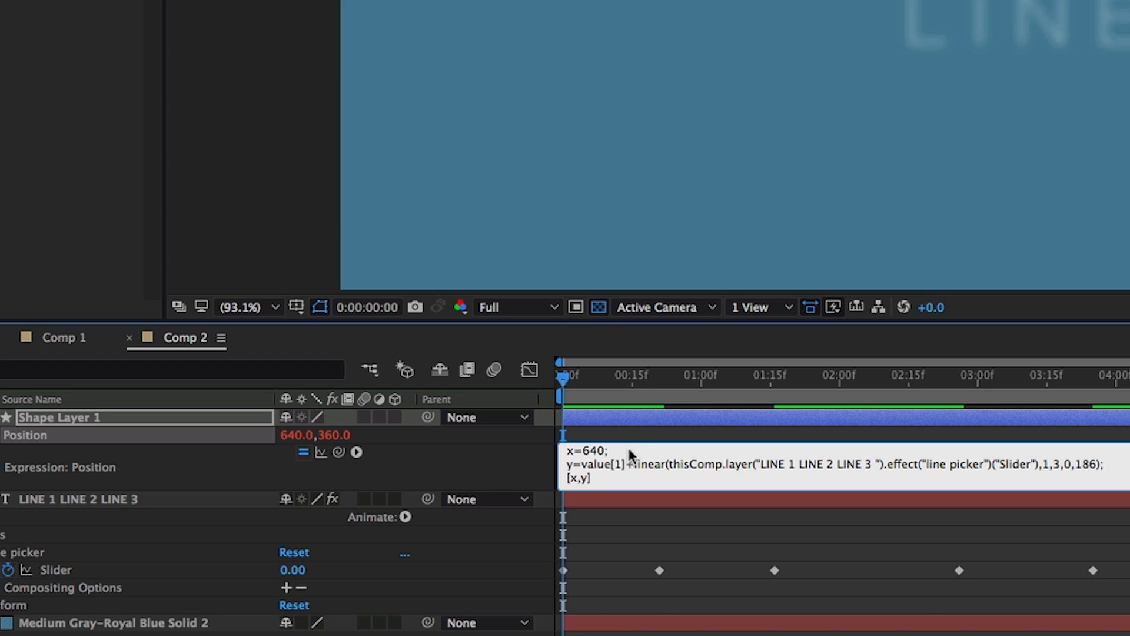
{"action": "key", "text": "BackSpace"}
{"action": "key", "text": "BackSpace"}
{"action": "key", "text": "BackSpace"}
{"action": "type", "text": "value[0]"}
{"action": "type", "text": "+"}
{"action": "left_click_drag", "start_coordinate": [1103, 470], "coordinate": [637, 471]}
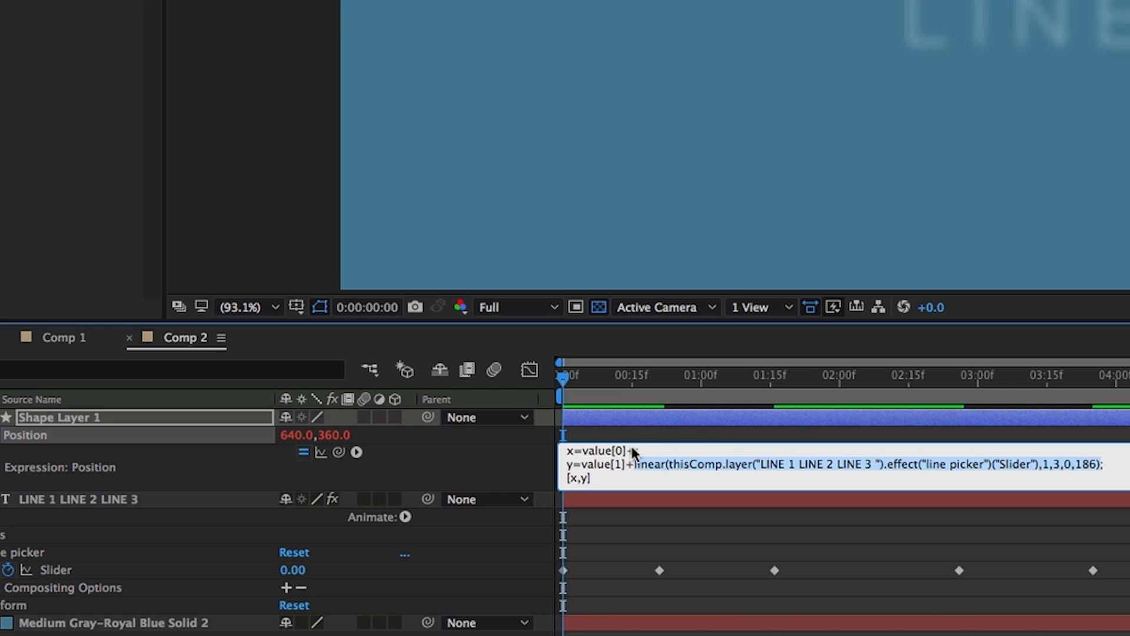
{"action": "key", "text": "ctrl+c"}
{"action": "left_click", "coordinate": [634, 452]}
{"action": "key", "text": "ctrl+v"}
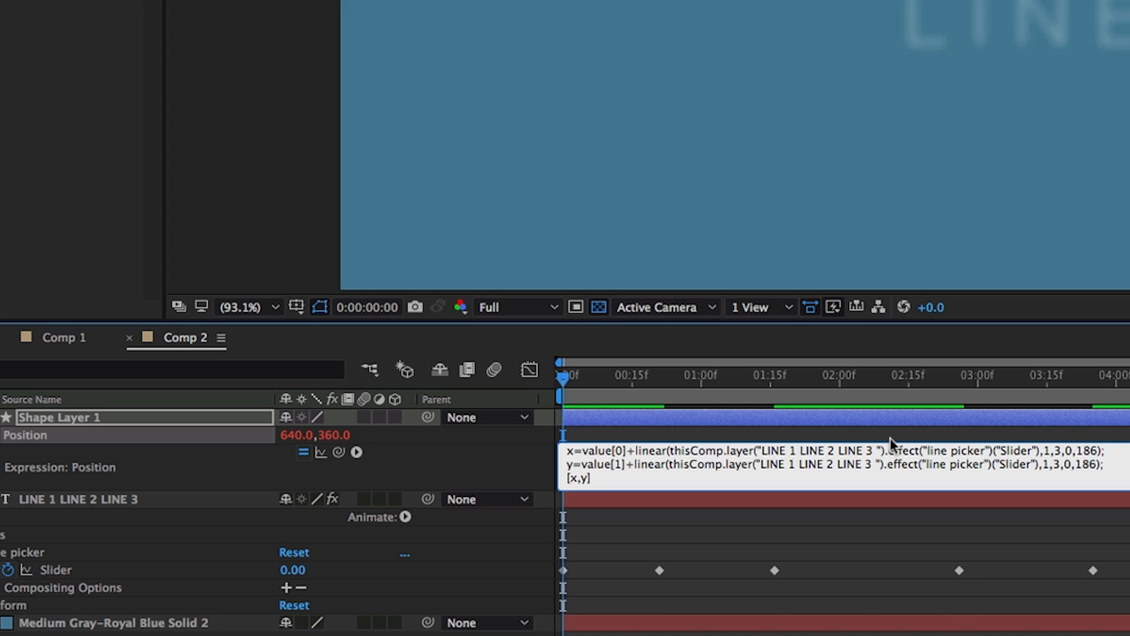
Change the arguments of x's linear function to 0,1,0,500 and apply the Position expression.
{"action": "key", "text": "Left"}
{"action": "key", "text": "Left"}
{"action": "key", "text": "Left"}
{"action": "key", "text": "Left"}
{"action": "key", "text": "Left"}
{"action": "key", "text": "Left"}
{"action": "key", "text": "Left"}
{"action": "key", "text": "shift+Left"}
{"action": "type", "text": "0"}
{"action": "key", "text": "Right"}
{"action": "key", "text": "Right"}
{"action": "key", "text": "shift+Left"}
{"action": "type", "text": "1"}
{"action": "key", "text": "Right"}
{"action": "key", "text": "Right"}
{"action": "key", "text": "shift+Right"}
{"action": "key", "text": "shift+Right"}
{"action": "key", "text": "shift+Right"}
{"action": "type", "text": "500"}
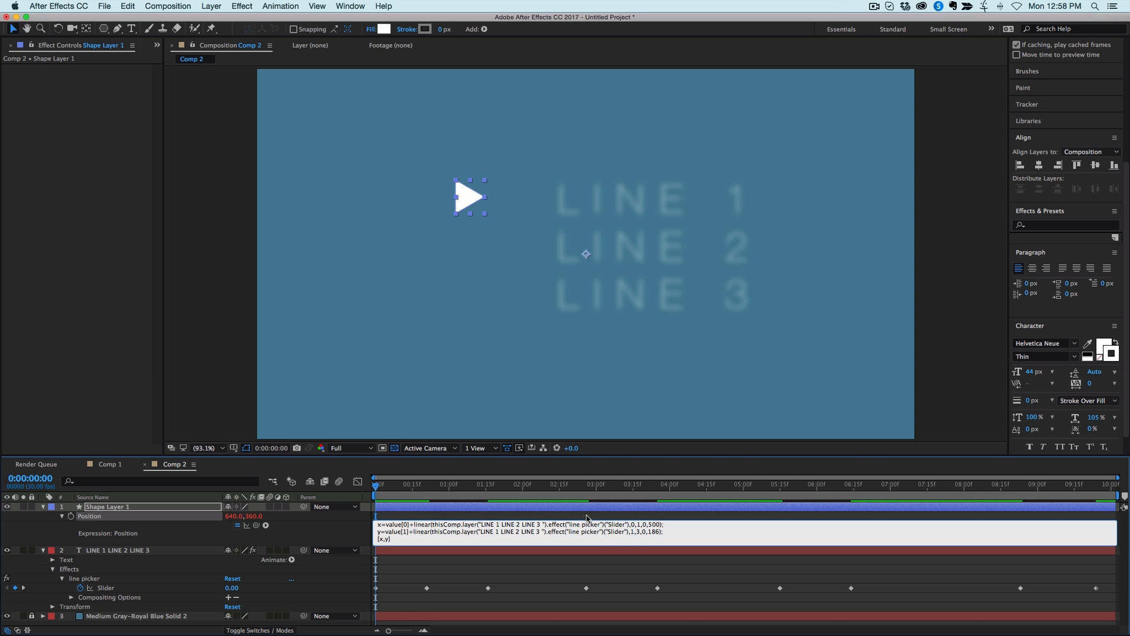
{"action": "left_click", "coordinate": [961, 439]}
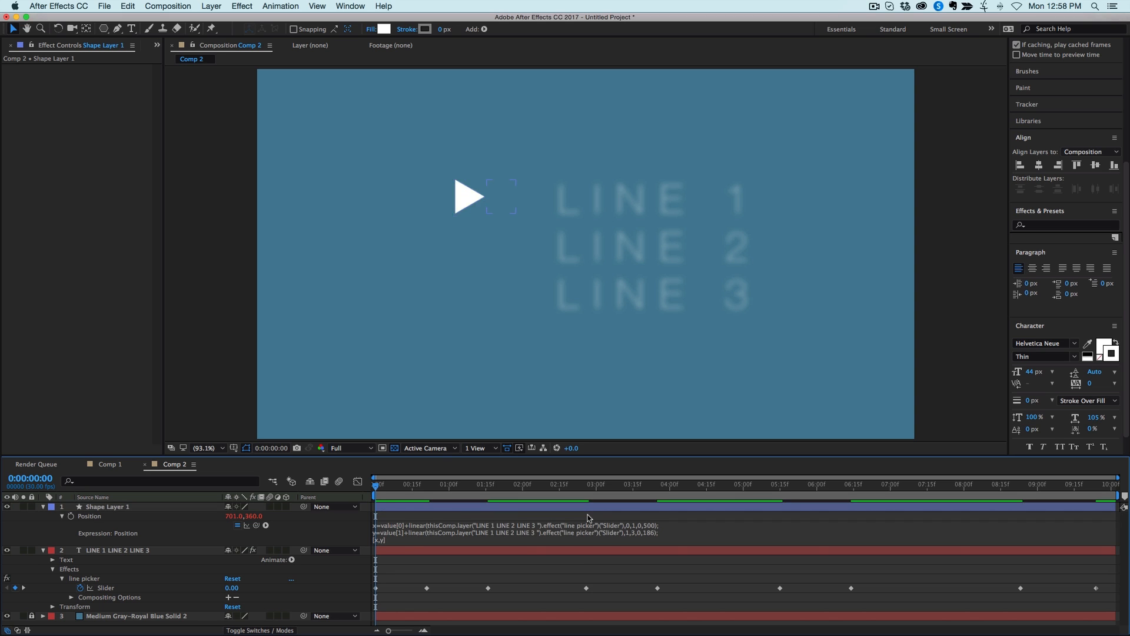
At 0:00:02:14, shift the triangle's X position to 651, just left of LINE 1, and preview the animation.
{"action": "key", "text": "space"}
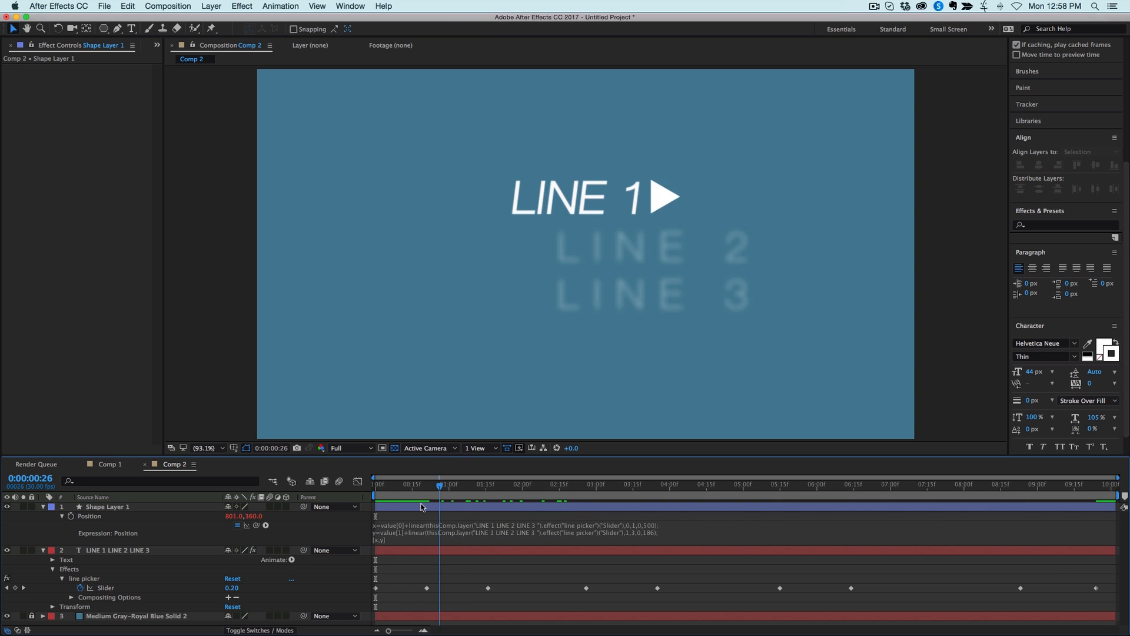
{"action": "left_click", "coordinate": [196, 517]}
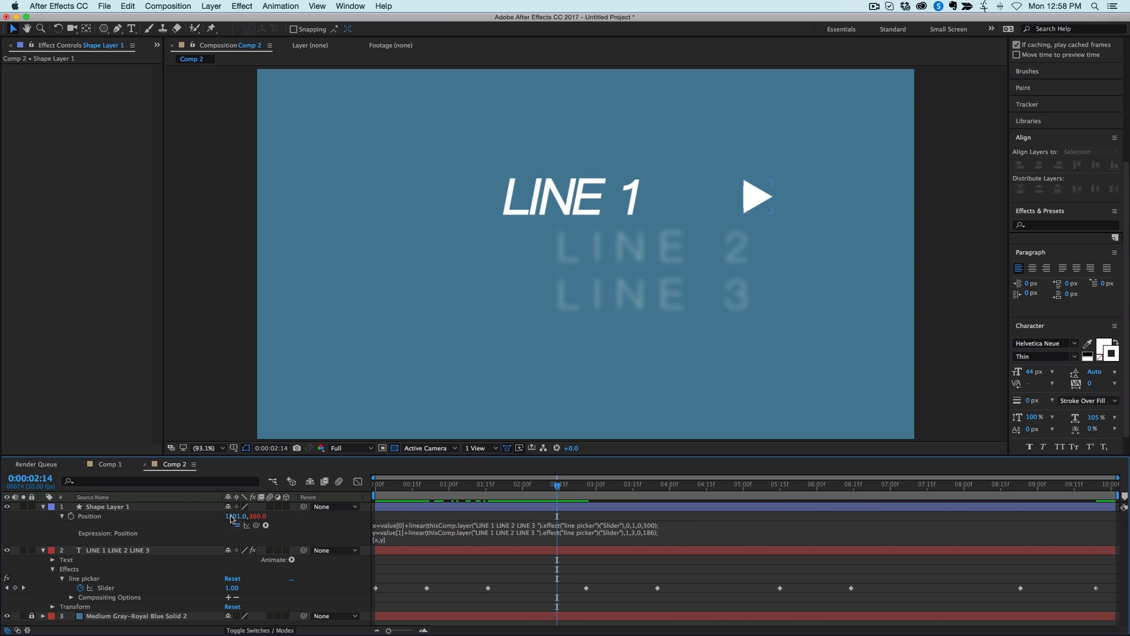
{"action": "left_click", "coordinate": [488, 508]}
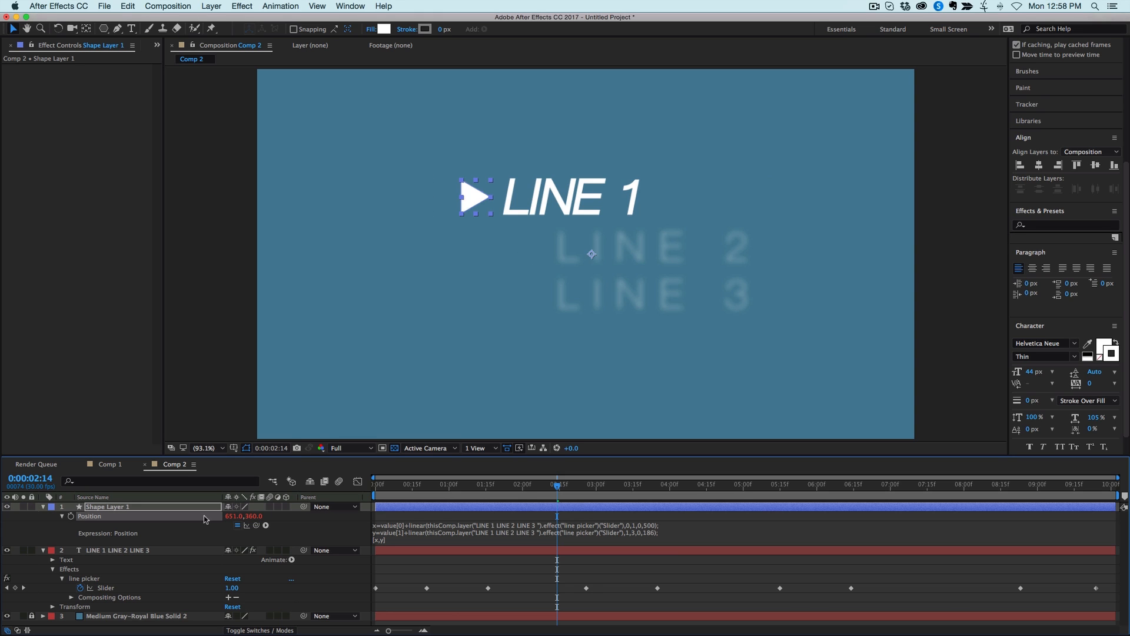
{"action": "key", "text": "space"}
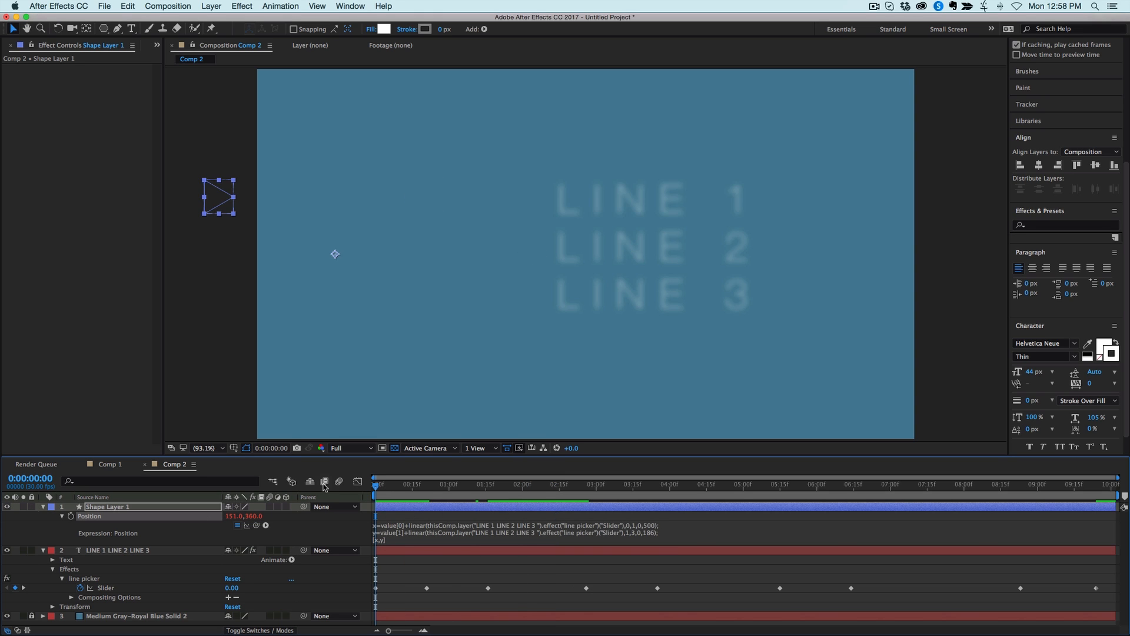
Preview the triangle's slide-in from the start of the composition and check how abruptly it moves.
{"action": "key", "text": "space"}
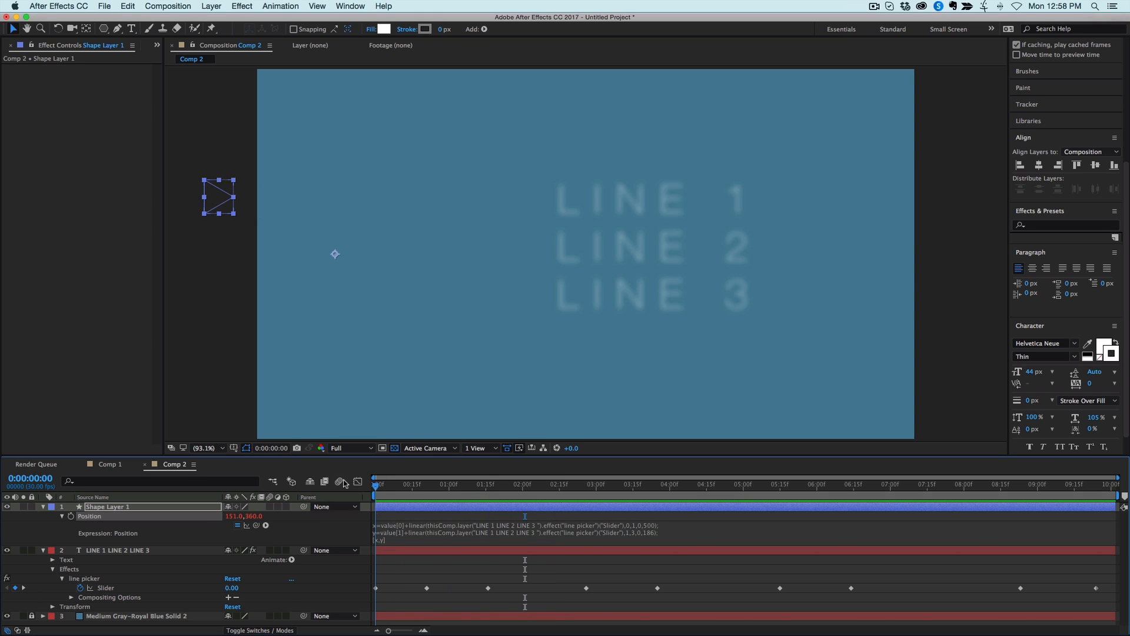
{"action": "key", "text": "space"}
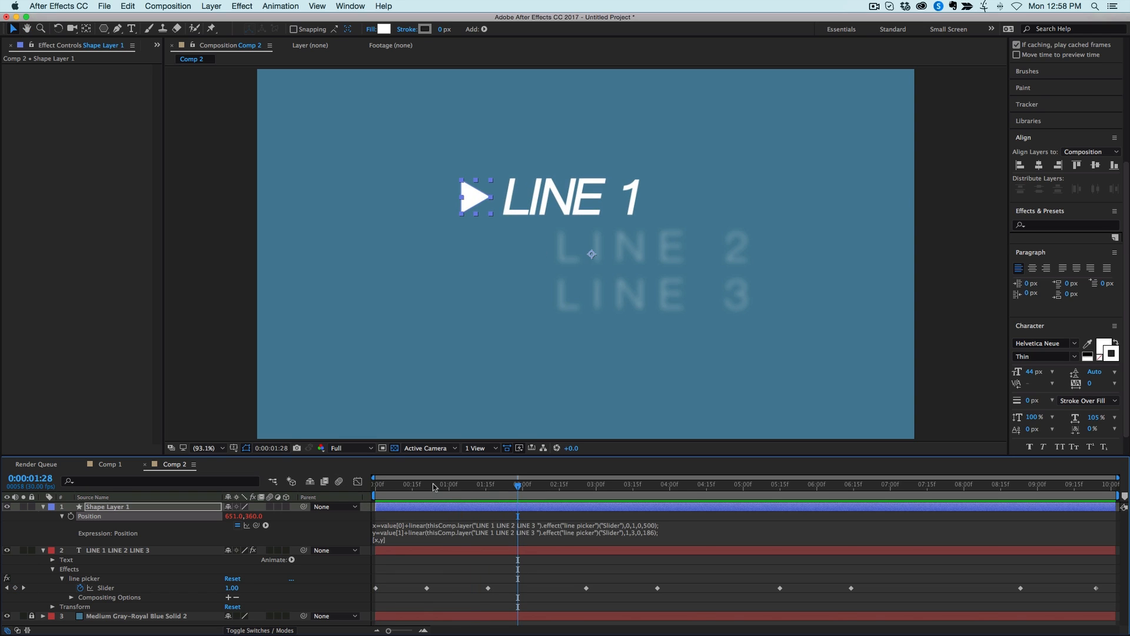
{"action": "left_click", "coordinate": [498, 485]}
{"action": "key", "text": "Home"}
{"action": "key", "text": "space"}
{"action": "key", "text": "space"}
Replace linear with ease in the x line of the triangle's Position expression and preview from the start.
{"action": "left_click", "coordinate": [483, 528]}
{"action": "left_click", "coordinate": [428, 525]}
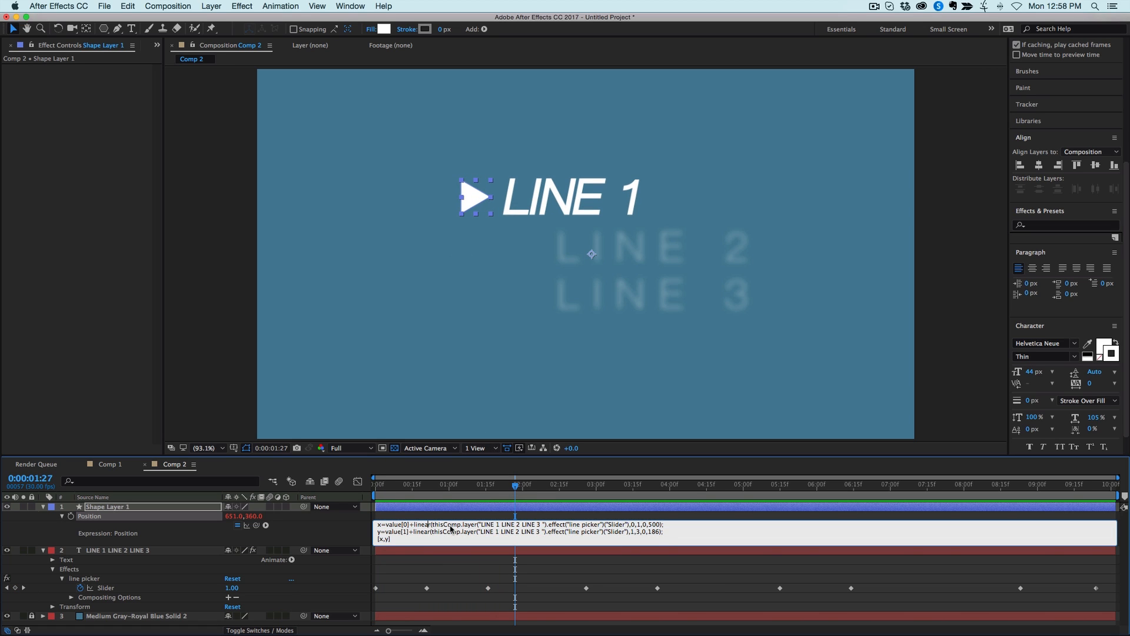
{"action": "type", "text": "ease"}
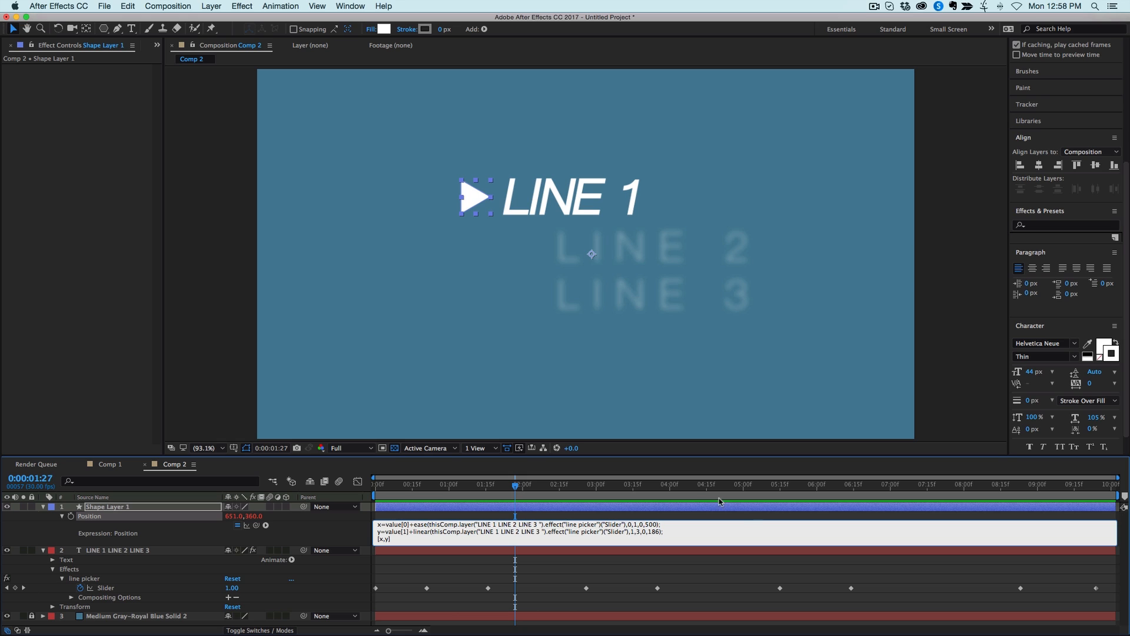
{"action": "left_click", "coordinate": [741, 518]}
{"action": "key", "text": "Home"}
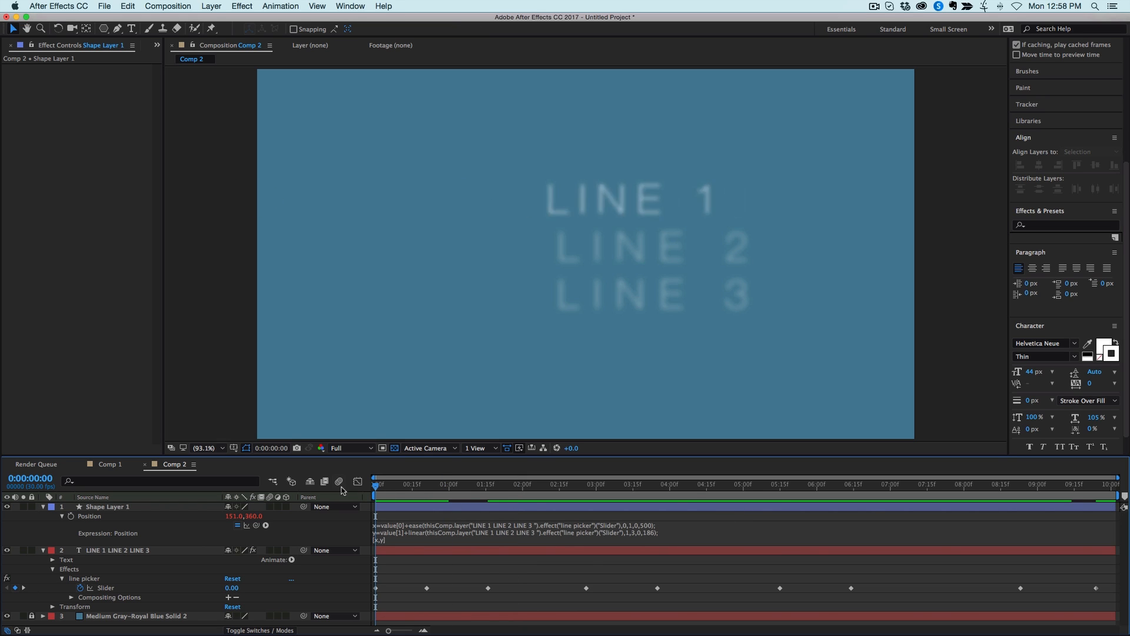
{"action": "key", "text": "space"}
{"action": "key", "text": "space"}
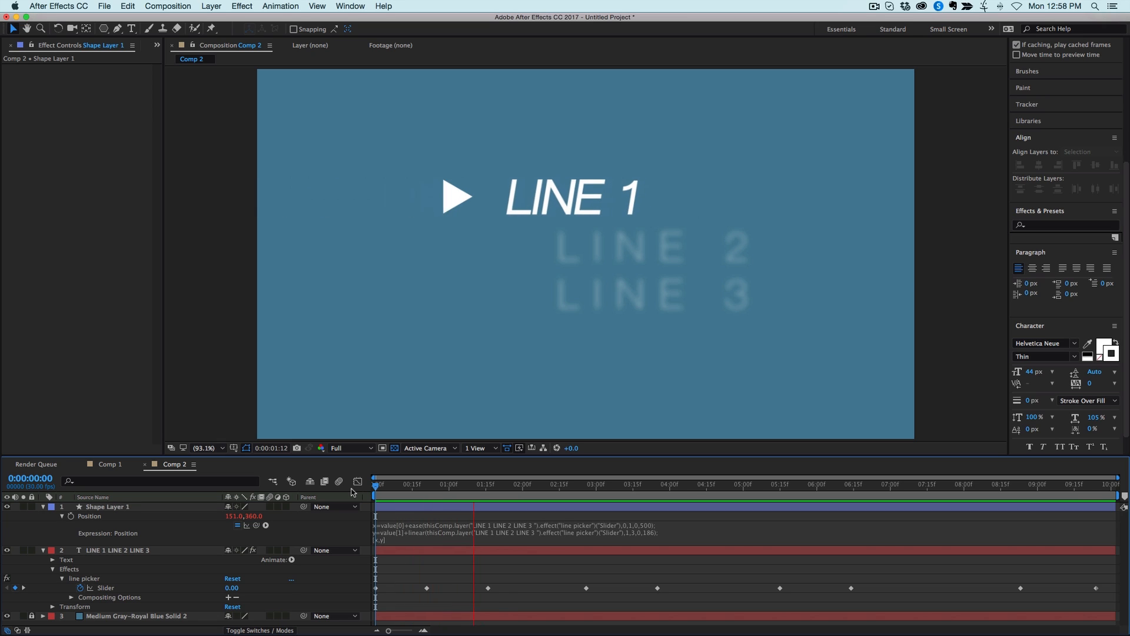
{"action": "key", "text": "space"}
Change ease to easeIn in the x line of the Position expression and preview the slide-in.
{"action": "left_click", "coordinate": [437, 528]}
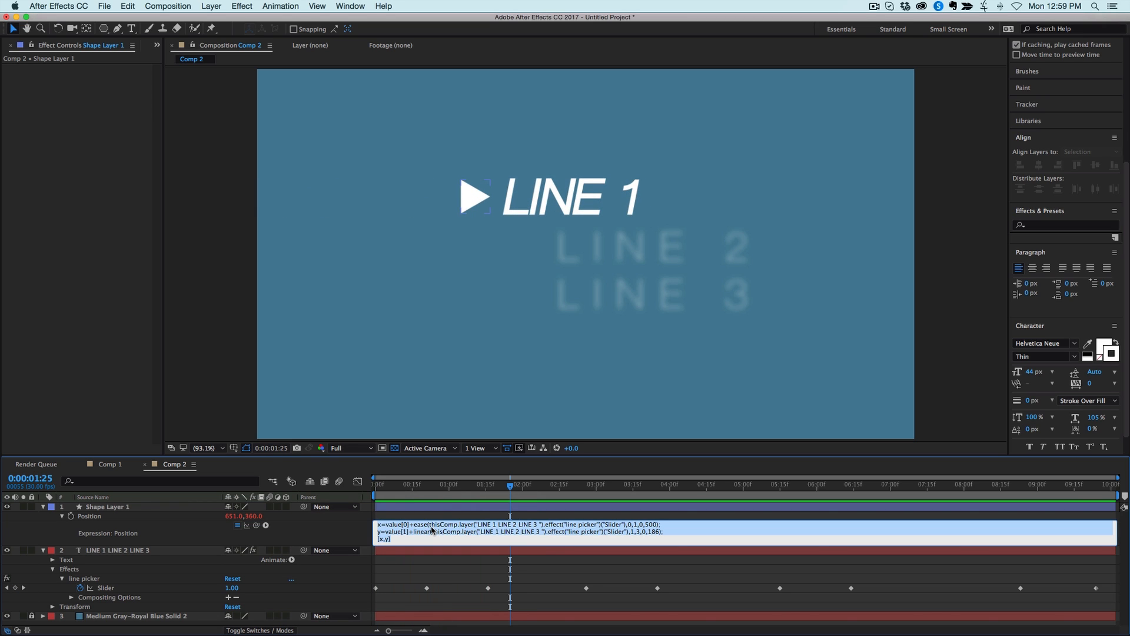
{"action": "left_click", "coordinate": [429, 525]}
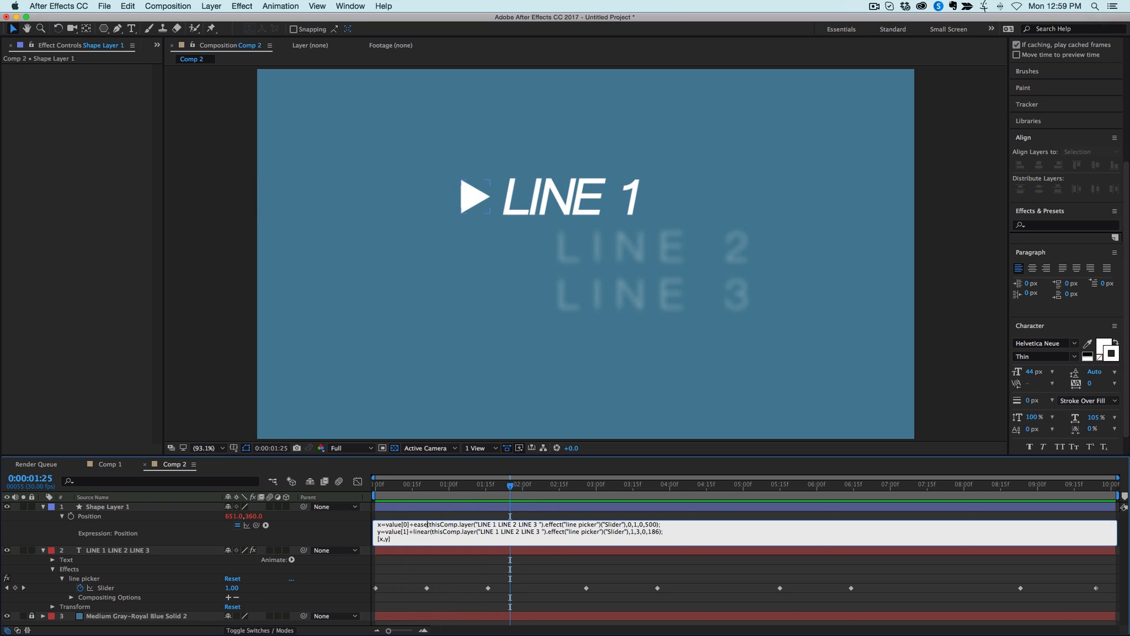
{"action": "type", "text": "In"}
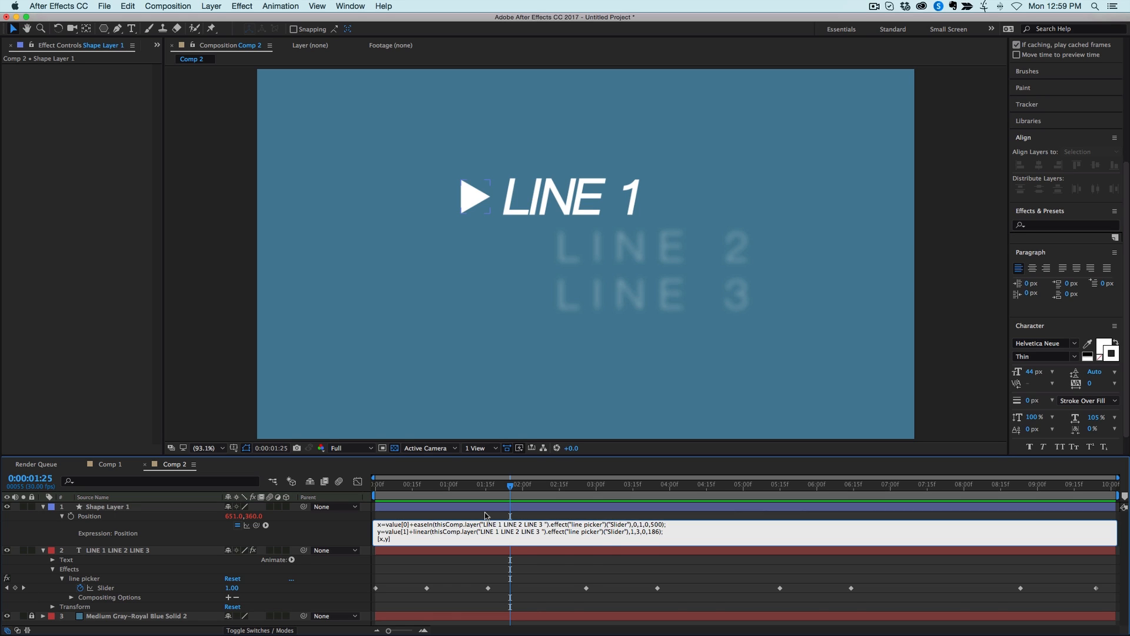
{"action": "left_click", "coordinate": [485, 516]}
{"action": "key", "text": "Home"}
{"action": "key", "text": "space"}
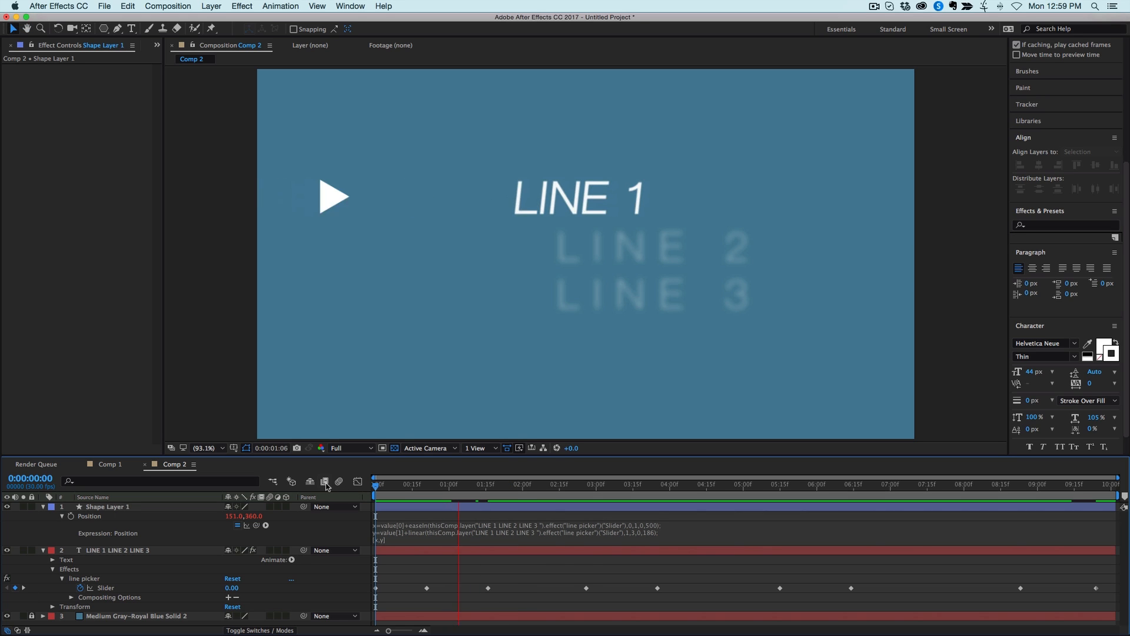
Change the x line's interpolation function to easeOut in the Position expression and preview from the start.
{"action": "left_click", "coordinate": [432, 530]}
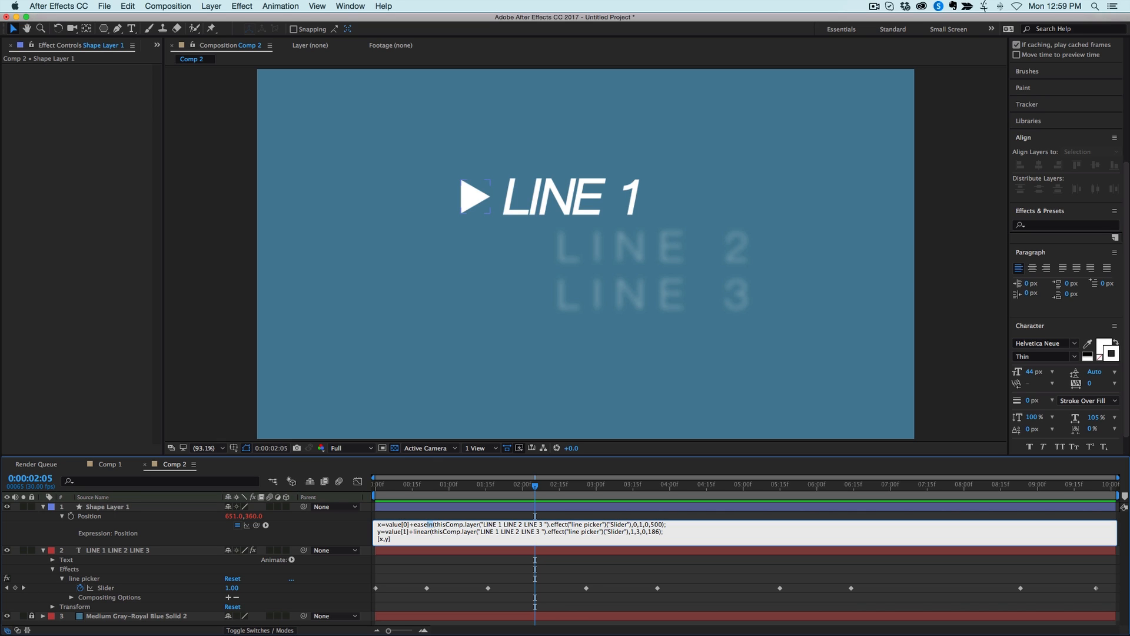
{"action": "type", "text": "Out"}
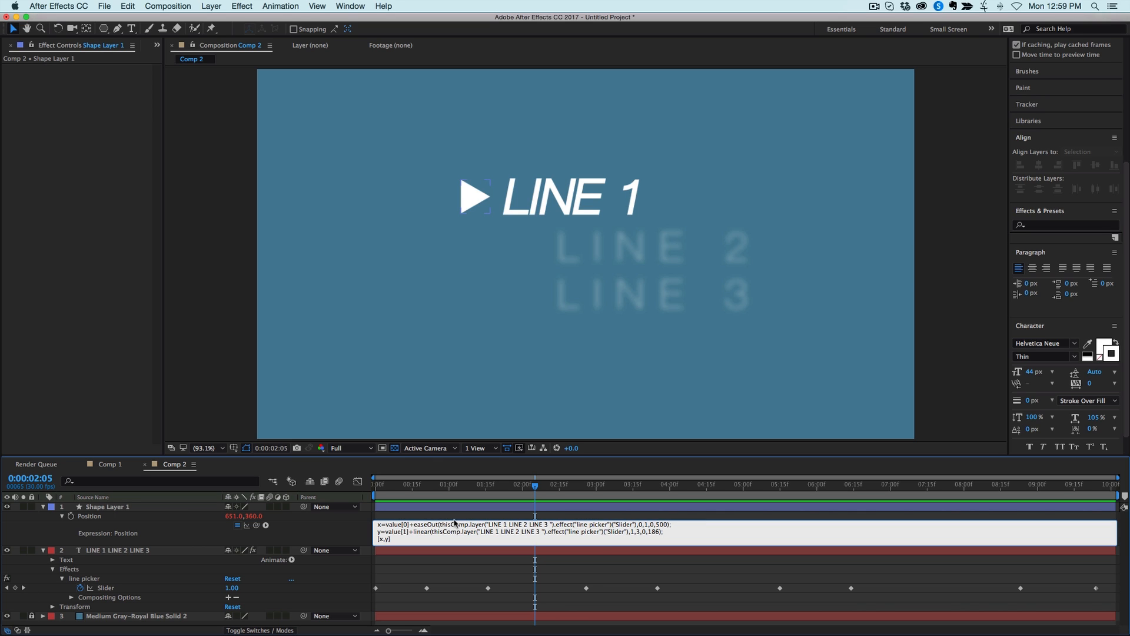
{"action": "left_click", "coordinate": [454, 514]}
{"action": "left_click_drag", "start_coordinate": [422, 485], "coordinate": [328, 486]}
{"action": "key", "text": "space"}
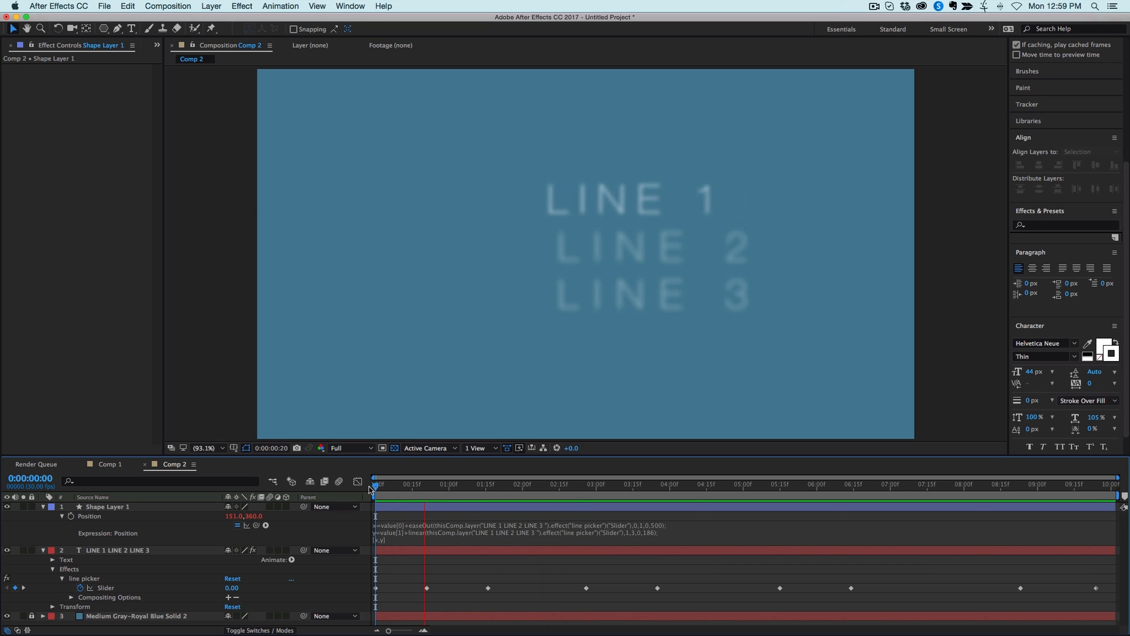
{"action": "key", "text": "space"}
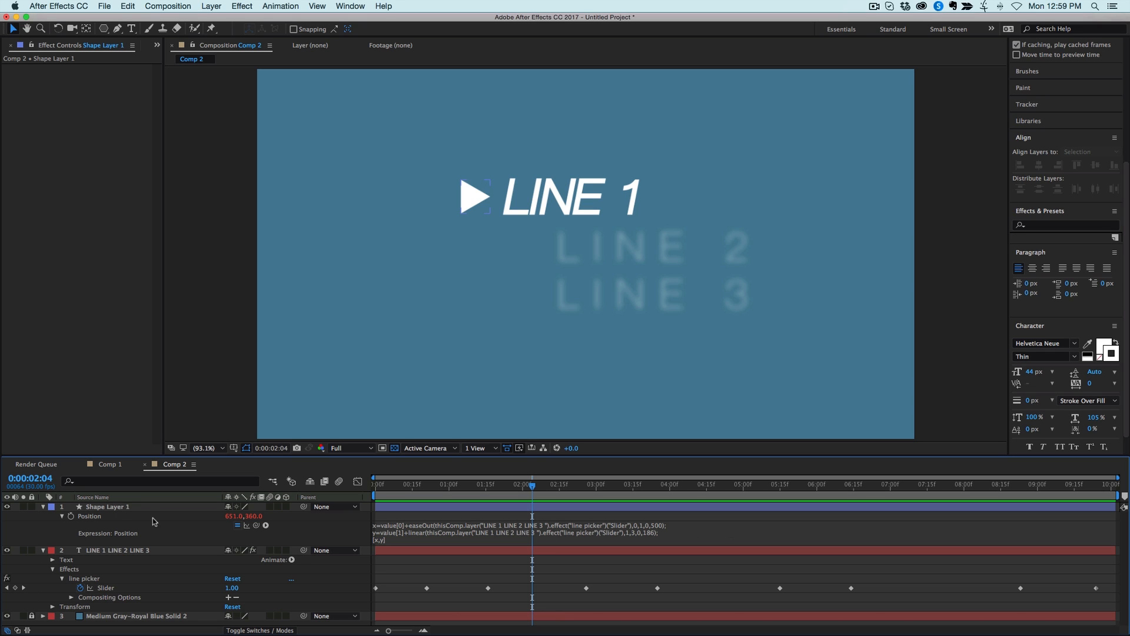
Add an expression to Shape Layer 1's Opacity and enter linear() in it.
{"action": "key", "text": "t"}
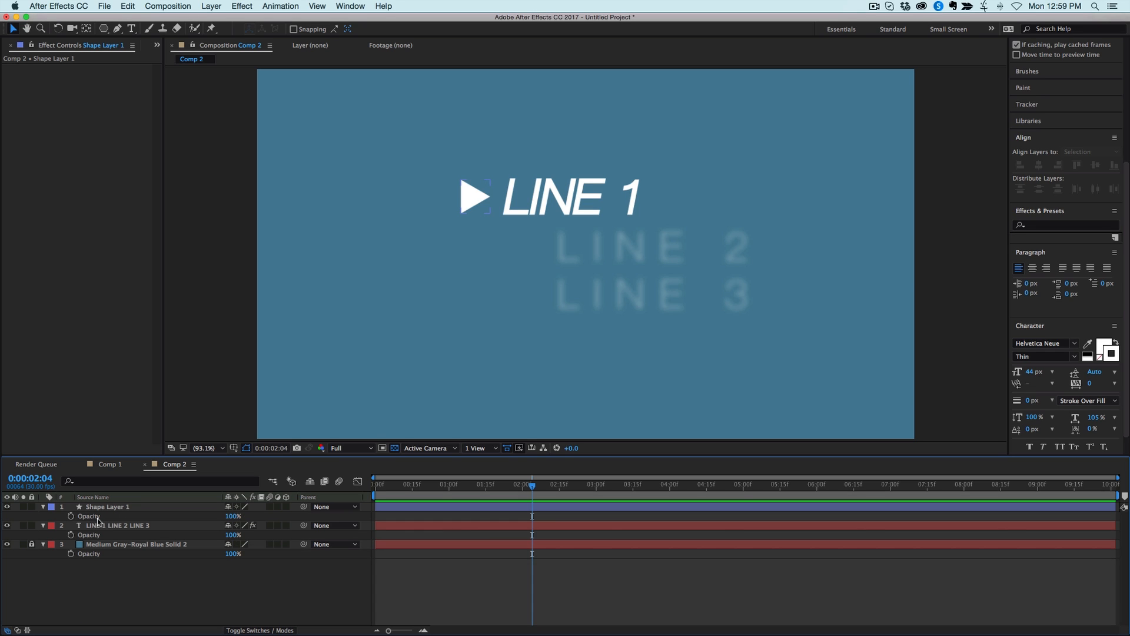
{"action": "left_click", "coordinate": [71, 515], "text": "alt"}
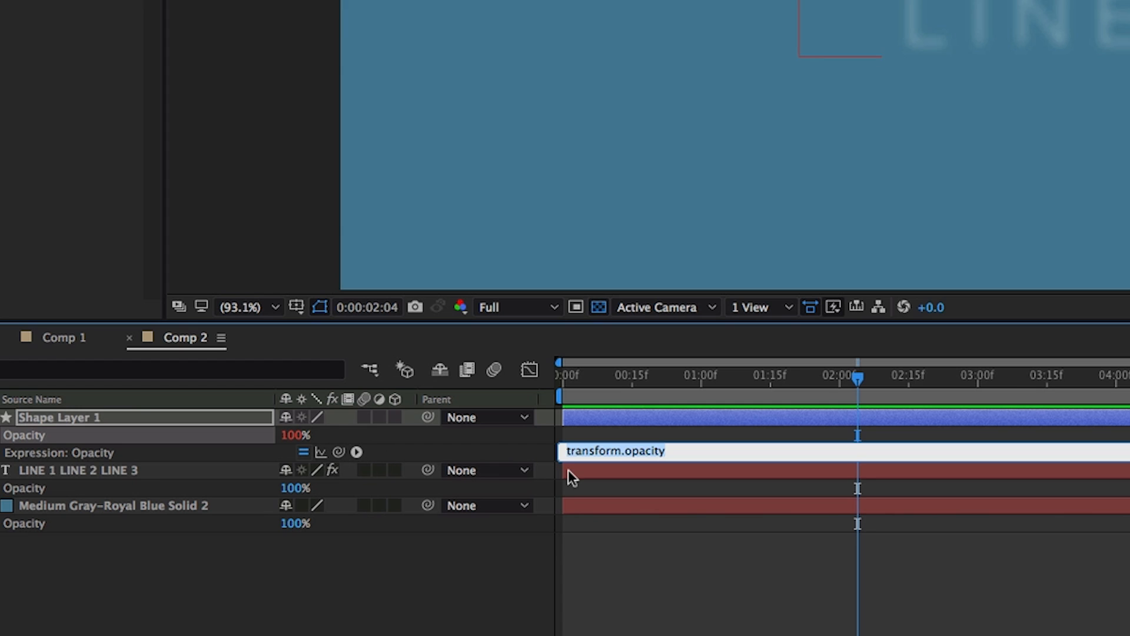
{"action": "type", "text": "linea"}
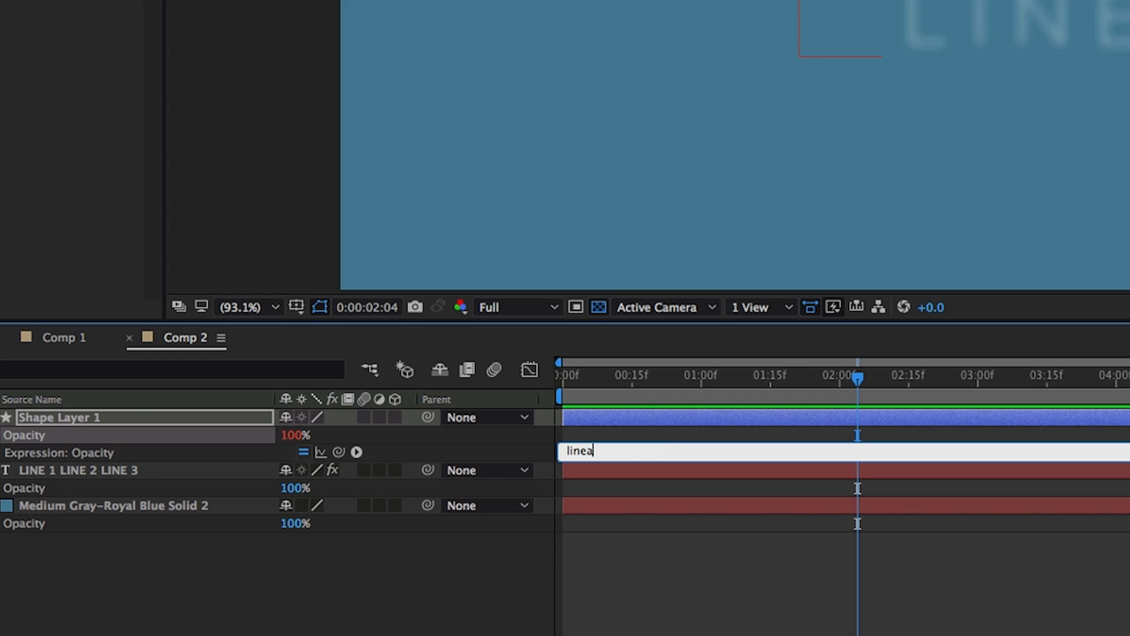
{"action": "type", "text": "r()"}
{"action": "mouse_move", "coordinate": [340, 452]}
{"action": "left_mouse_down"}
{"action": "mouse_move", "coordinate": [244, 474]}
{"action": "mouse_move", "coordinate": [188, 468]}
{"action": "mouse_move", "coordinate": [369, 452]}
{"action": "mouse_move", "coordinate": [338, 453]}
{"action": "left_mouse_up"}
Apply the Opacity expression and reveal the line picker Slider on the LINE 1 LINE 2 LINE 3 layer.
{"action": "left_click", "coordinate": [50, 469]}
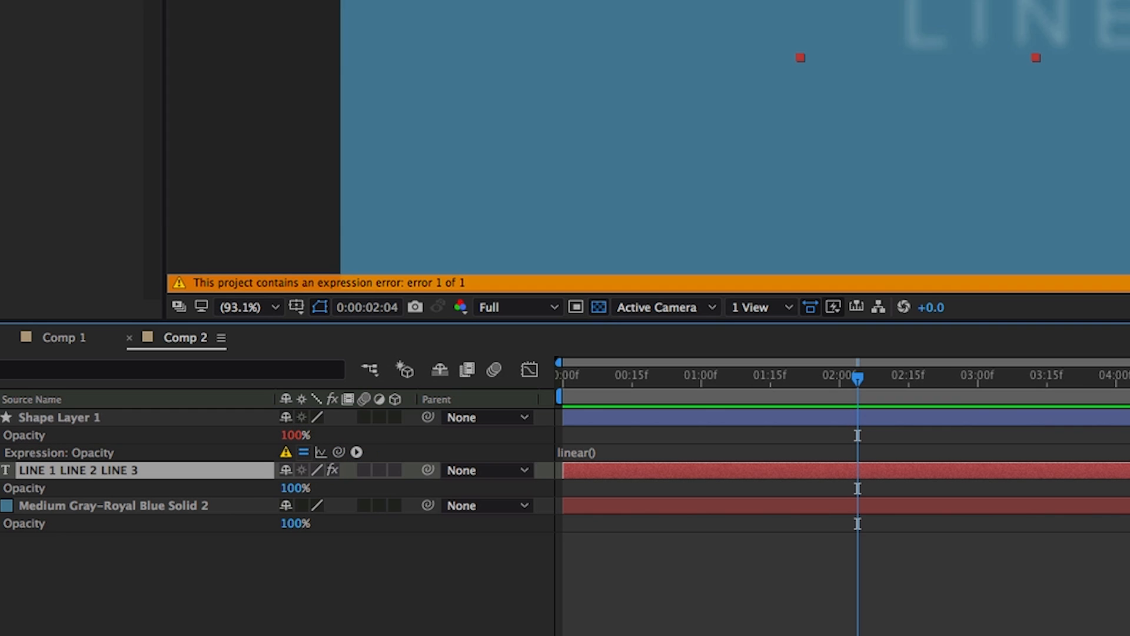
{"action": "key", "text": "t"}
{"action": "left_click", "coordinate": [0, 470]}
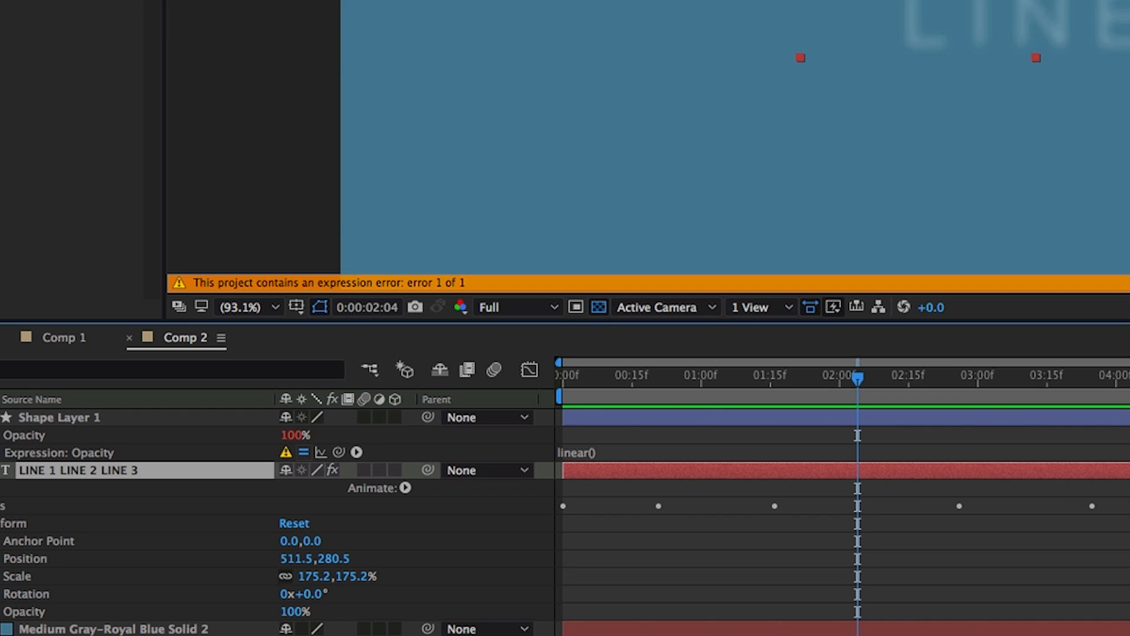
{"action": "key", "text": "e"}
{"action": "left_click", "coordinate": [3, 487]}
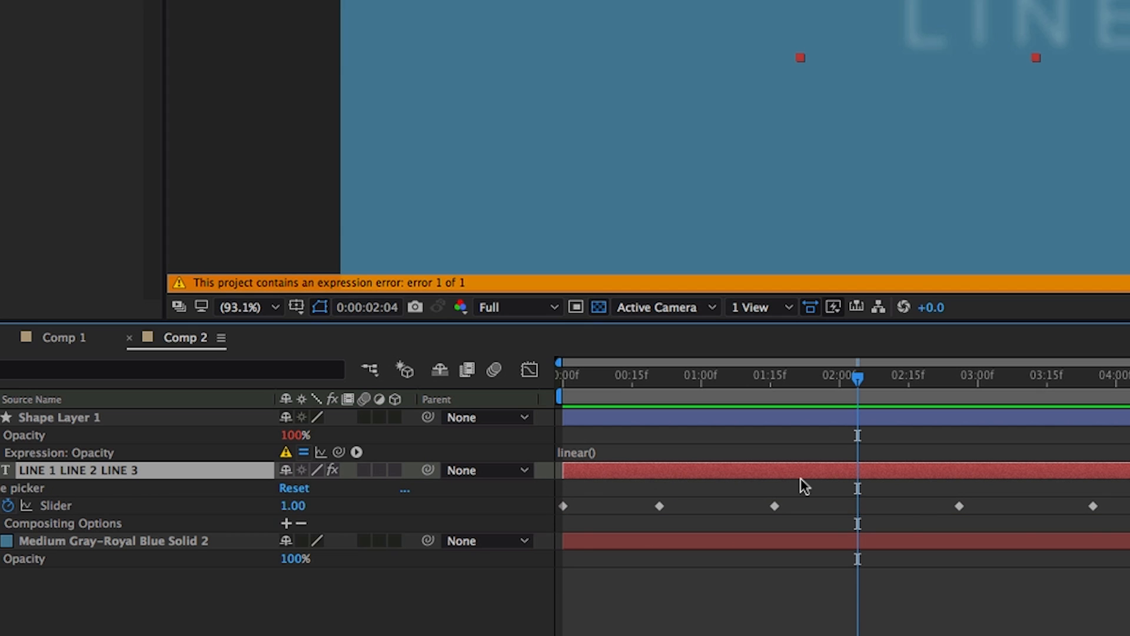
Link the Opacity expression's linear function to the line picker Slider with arguments 0,1,0,100, and preview from the start.
{"action": "left_click", "coordinate": [619, 450]}
{"action": "left_click", "coordinate": [601, 451]}
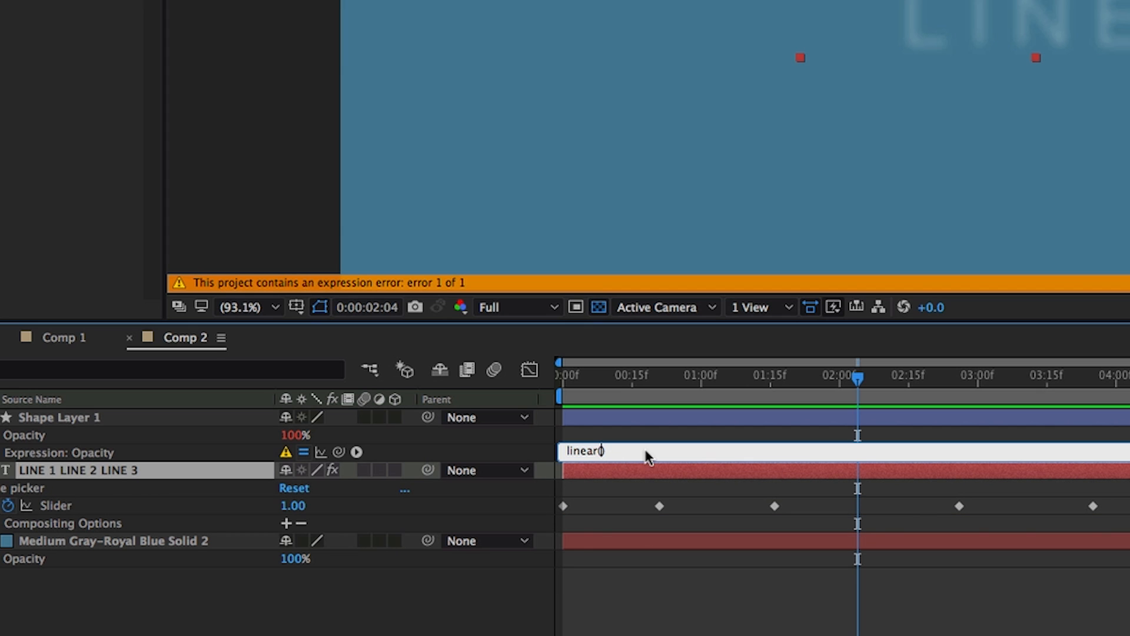
{"action": "left_click_drag", "start_coordinate": [337, 452], "coordinate": [47, 506]}
{"action": "type", "text": ",0,1"}
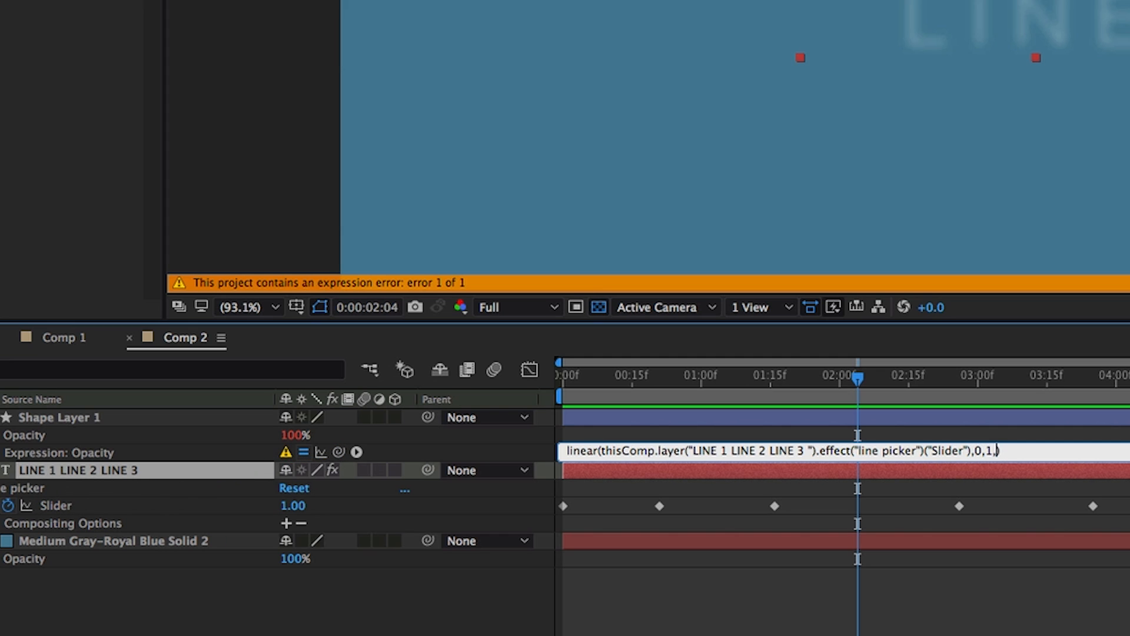
{"action": "type", "text": ",0,100"}
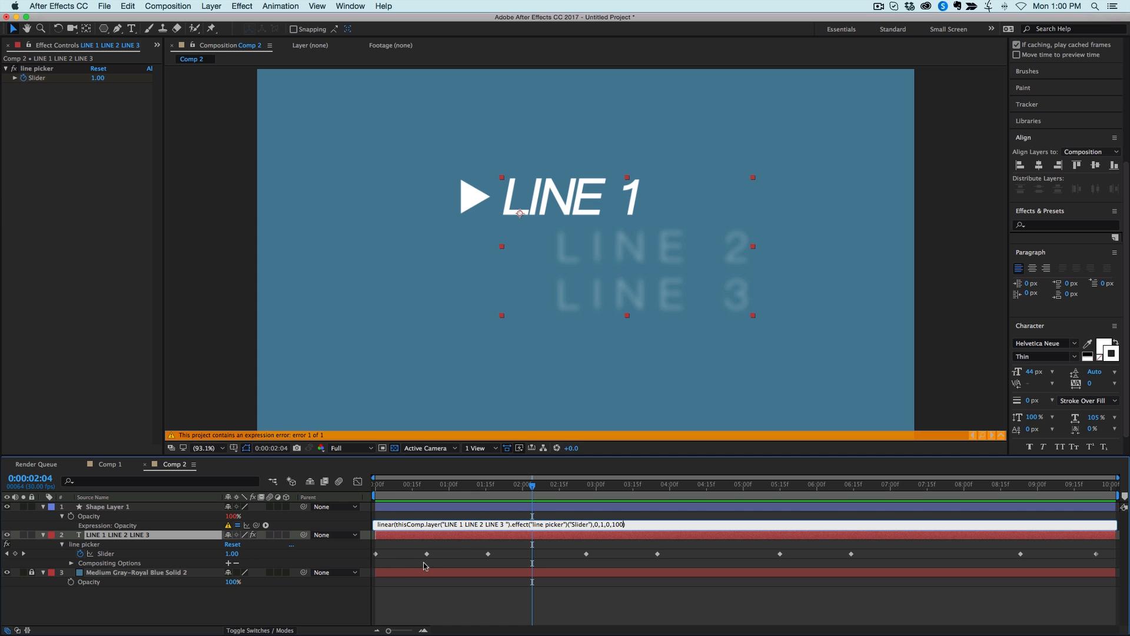
{"action": "left_click", "coordinate": [650, 530]}
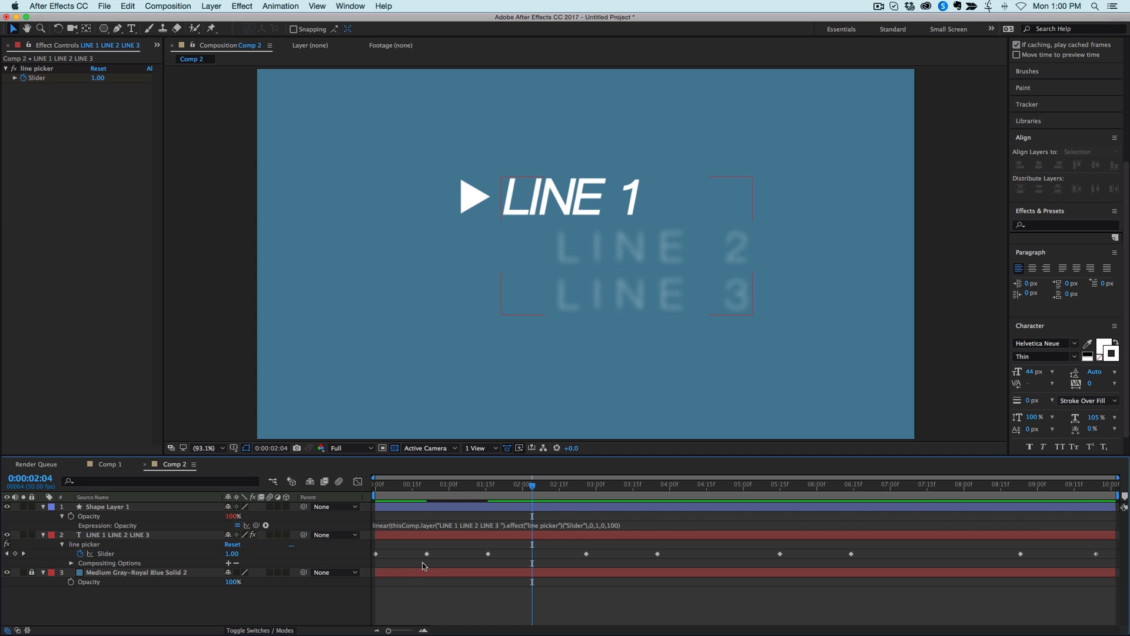
{"action": "left_click_drag", "start_coordinate": [446, 491], "coordinate": [365, 493]}
{"action": "key", "text": "space"}
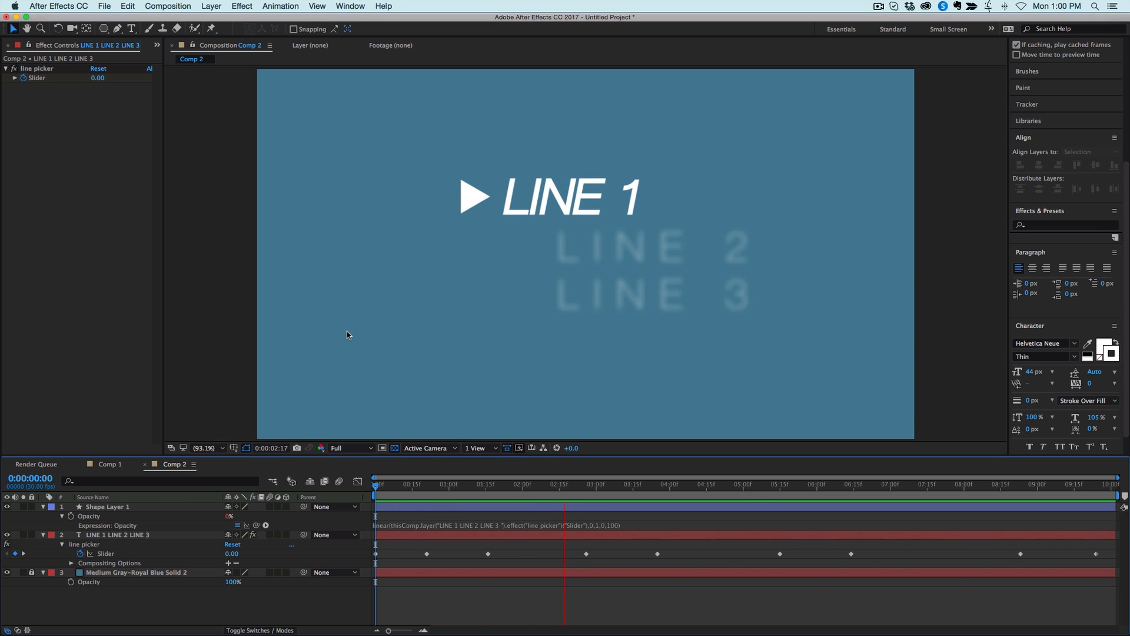
{"action": "key", "text": "space"}
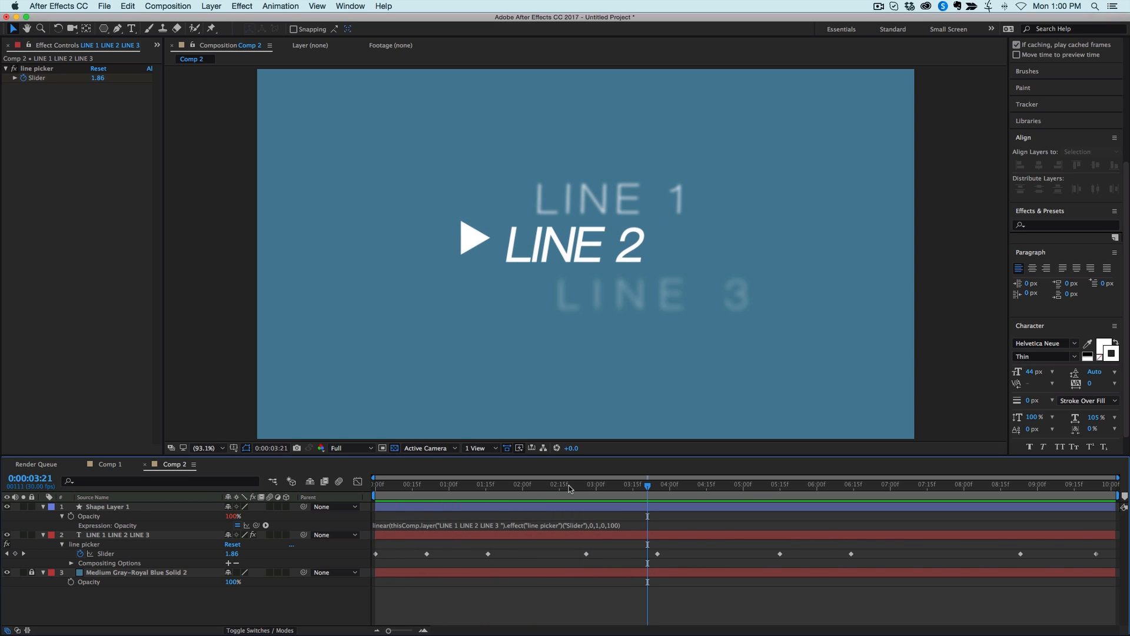
At 0:00:02:10, replace the LINE 1 text with THE BEST THING and preview the animation from the start.
{"action": "left_click_drag", "start_coordinate": [571, 486], "coordinate": [547, 484]}
{"action": "left_click", "coordinate": [537, 534]}
{"action": "key", "text": "super+t"}
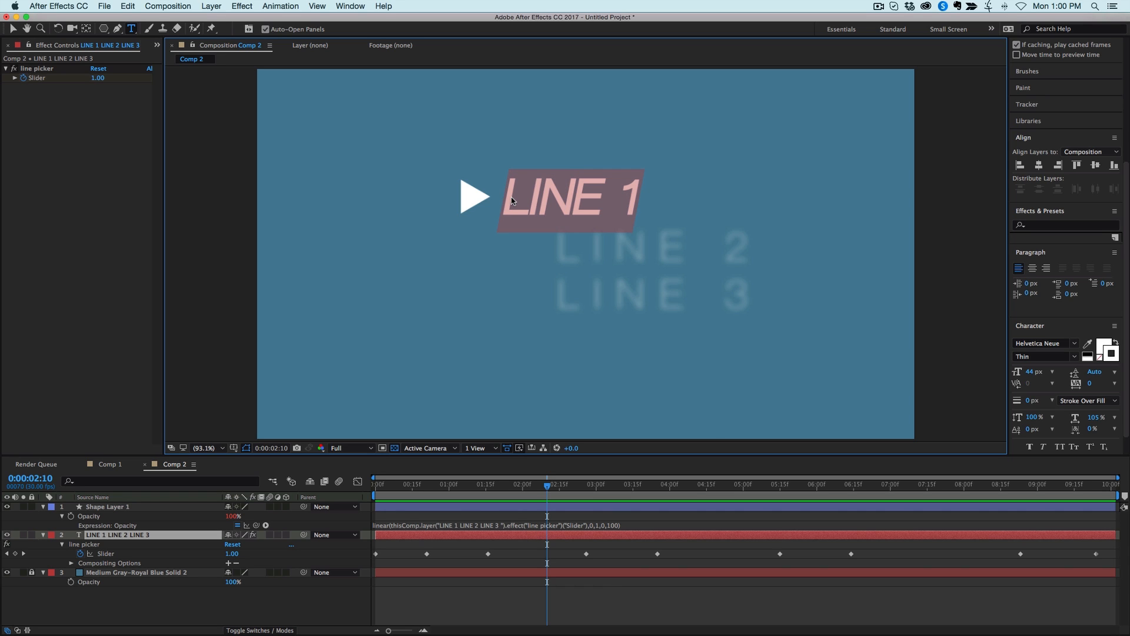
{"action": "type", "text": "THE BEST "}
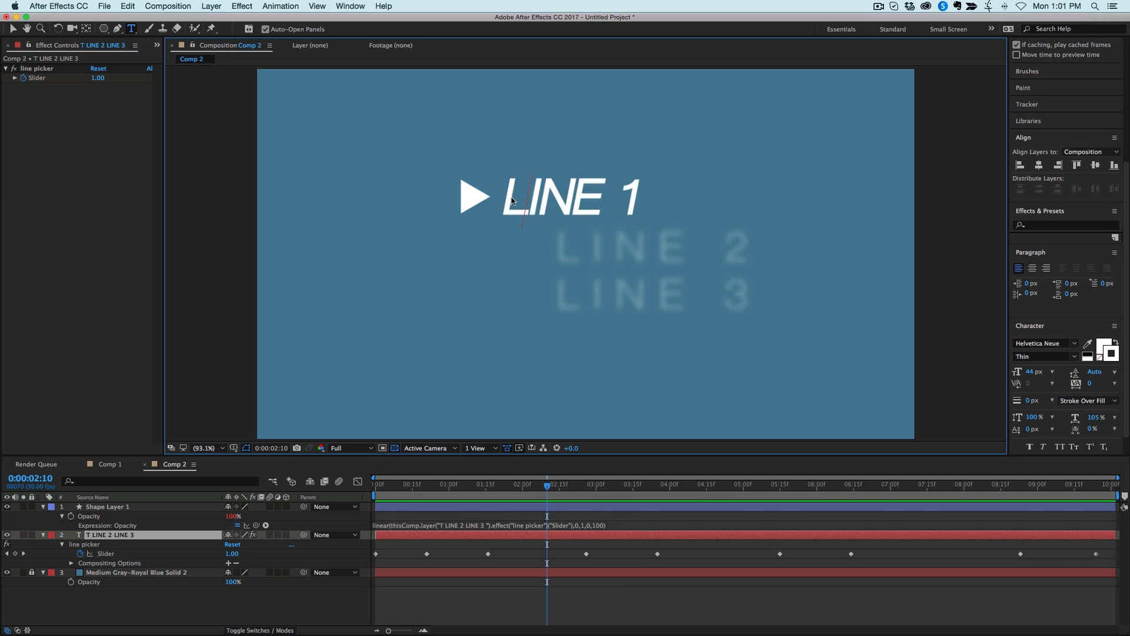
{"action": "type", "text": "THING"}
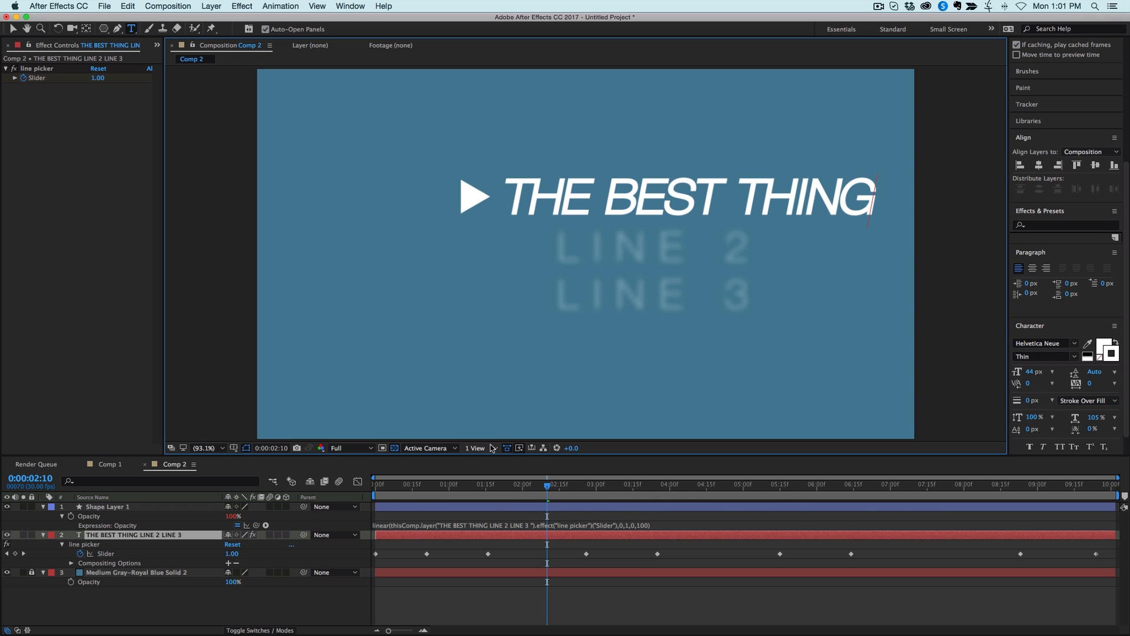
{"action": "left_click_drag", "start_coordinate": [466, 486], "coordinate": [348, 492]}
{"action": "key", "text": "space"}
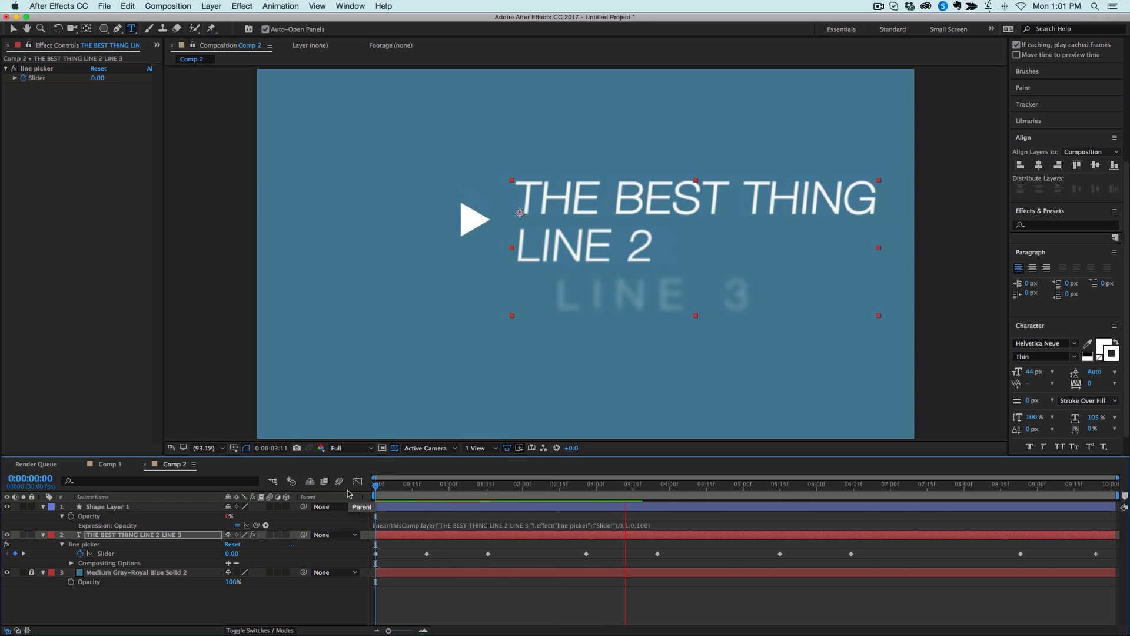